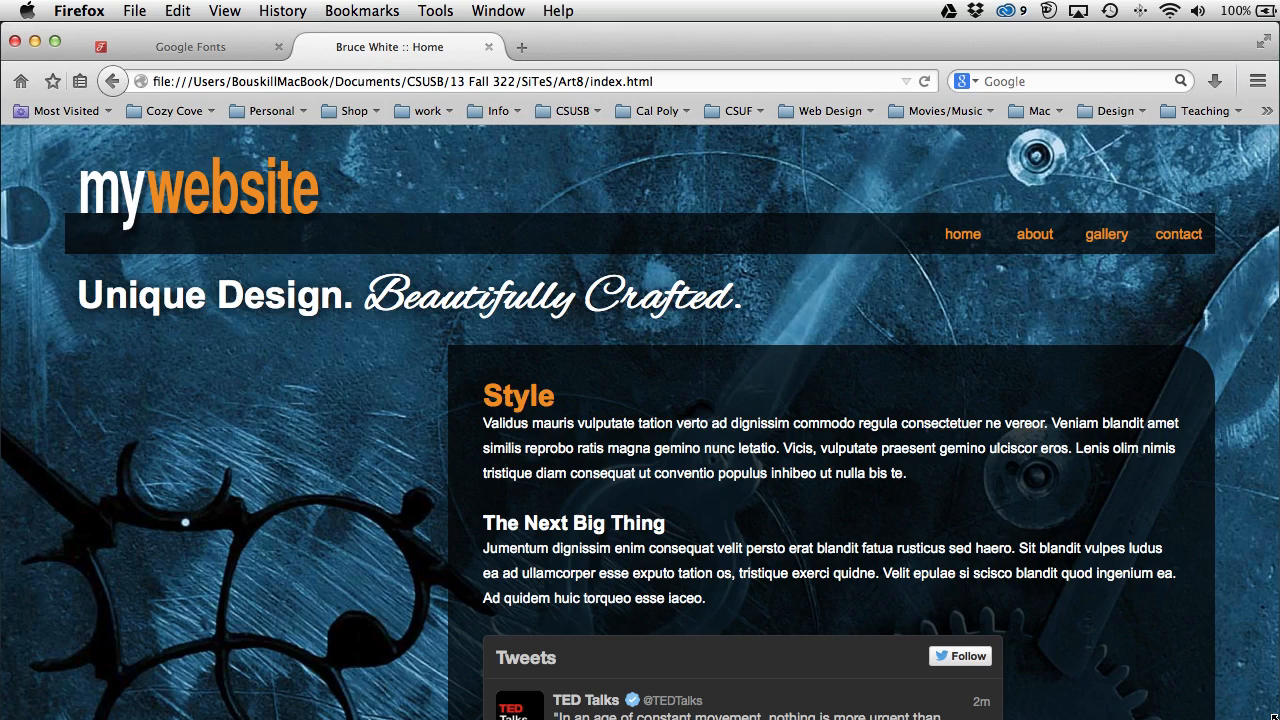
Step: Preview the site's narrow layout in a narrowed browser window, then restore it to full width
{"action": "left_click_drag", "start_coordinate": [1250, 716], "coordinate": [540, 669]}
{"action": "scroll", "coordinate": [447, 610], "scroll_direction": "down", "scroll_amount": 5}
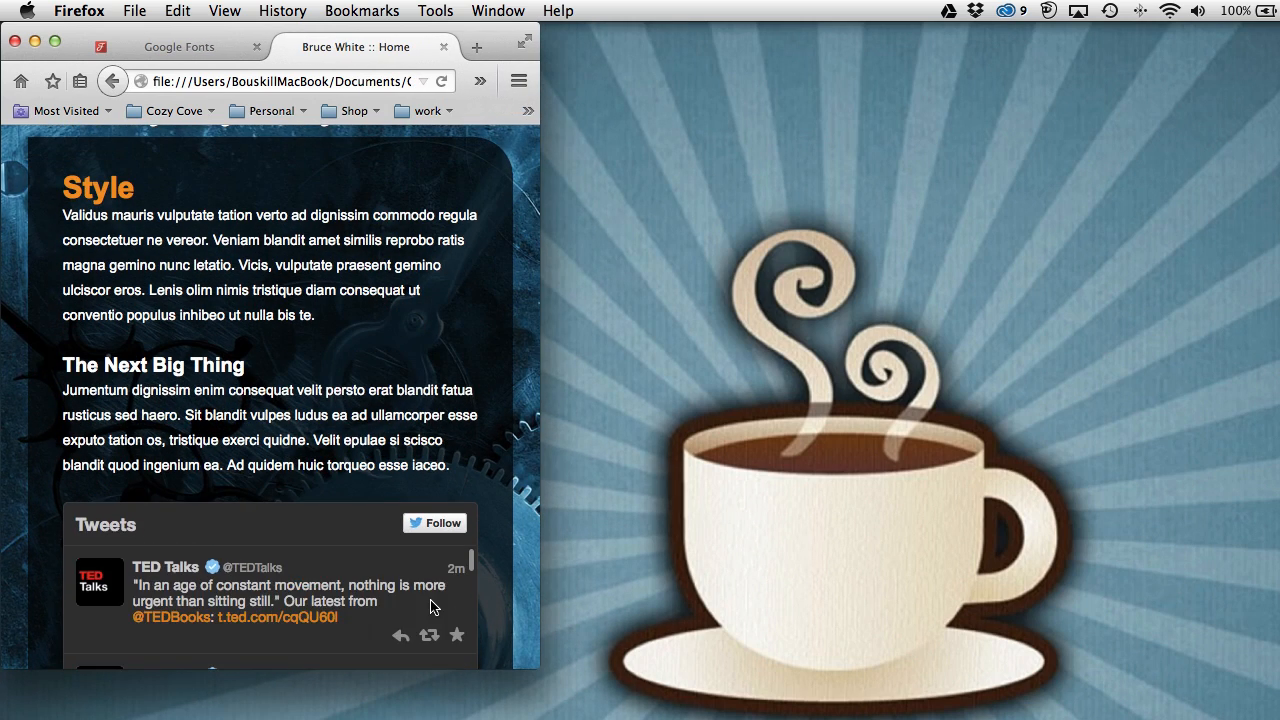
{"action": "scroll", "coordinate": [432, 607], "scroll_direction": "up", "scroll_amount": 3}
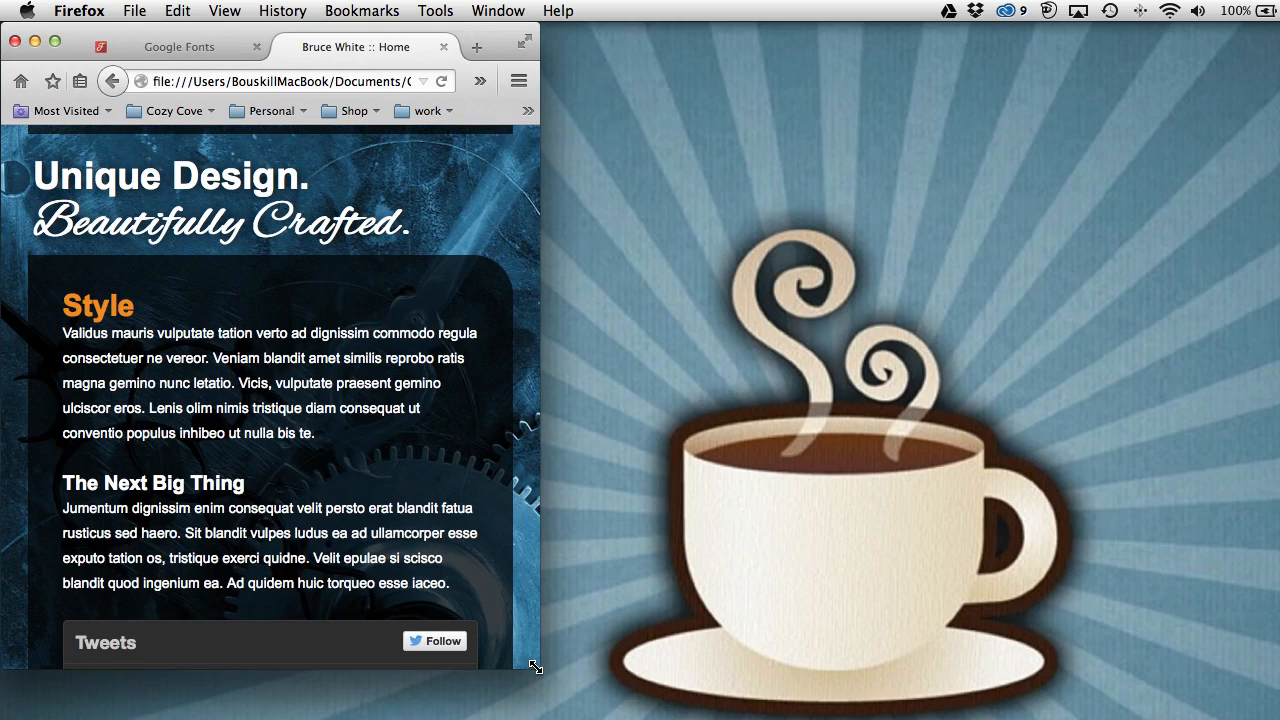
{"action": "left_click_drag", "start_coordinate": [536, 669], "coordinate": [1277, 716]}
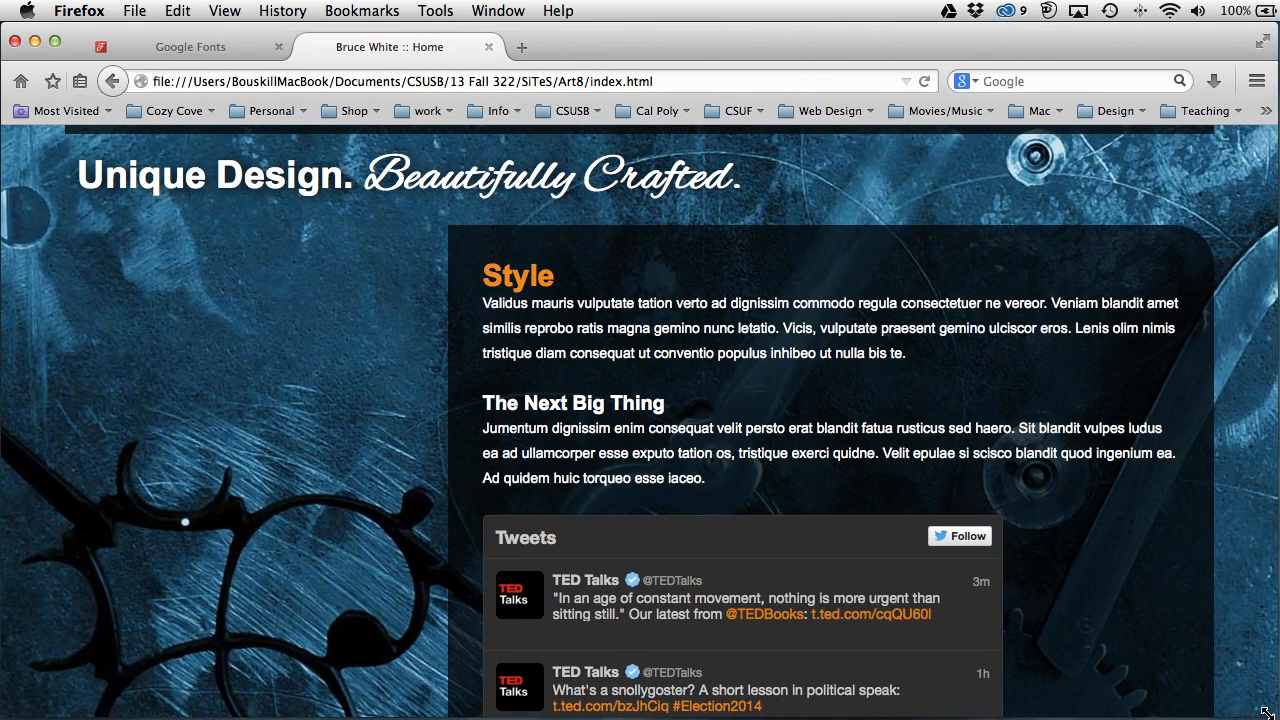
{"action": "scroll", "coordinate": [1143, 600], "scroll_direction": "down", "scroll_amount": 4}
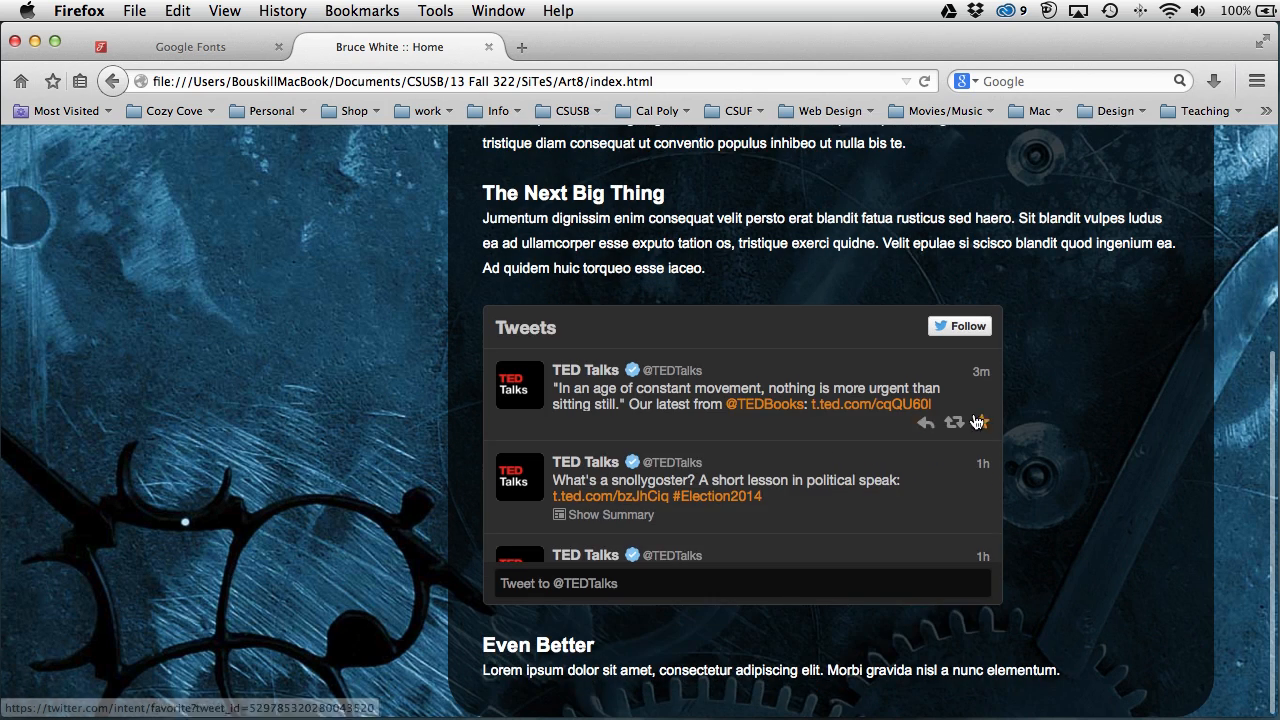
{"action": "scroll", "coordinate": [823, 444], "scroll_direction": "down", "scroll_amount": 4}
{"action": "scroll", "coordinate": [823, 444], "scroll_direction": "up", "scroll_amount": 10}
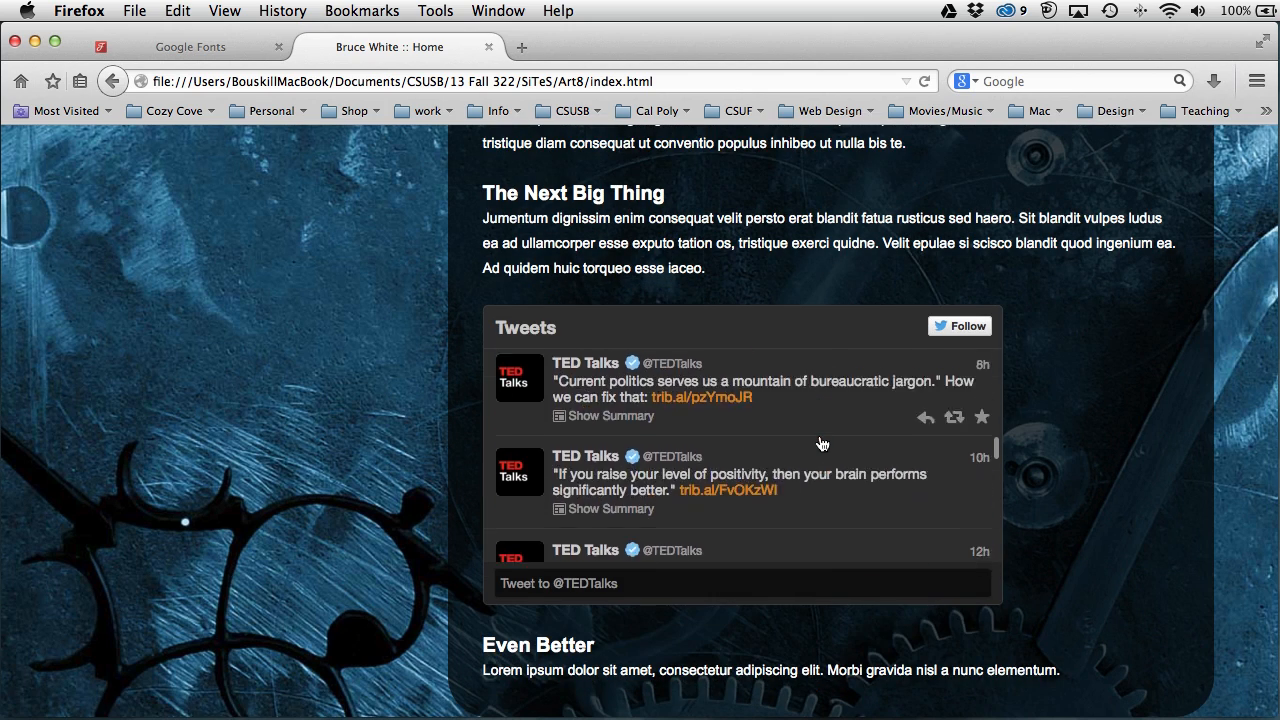
{"action": "scroll", "coordinate": [818, 441], "scroll_direction": "up", "scroll_amount": 5}
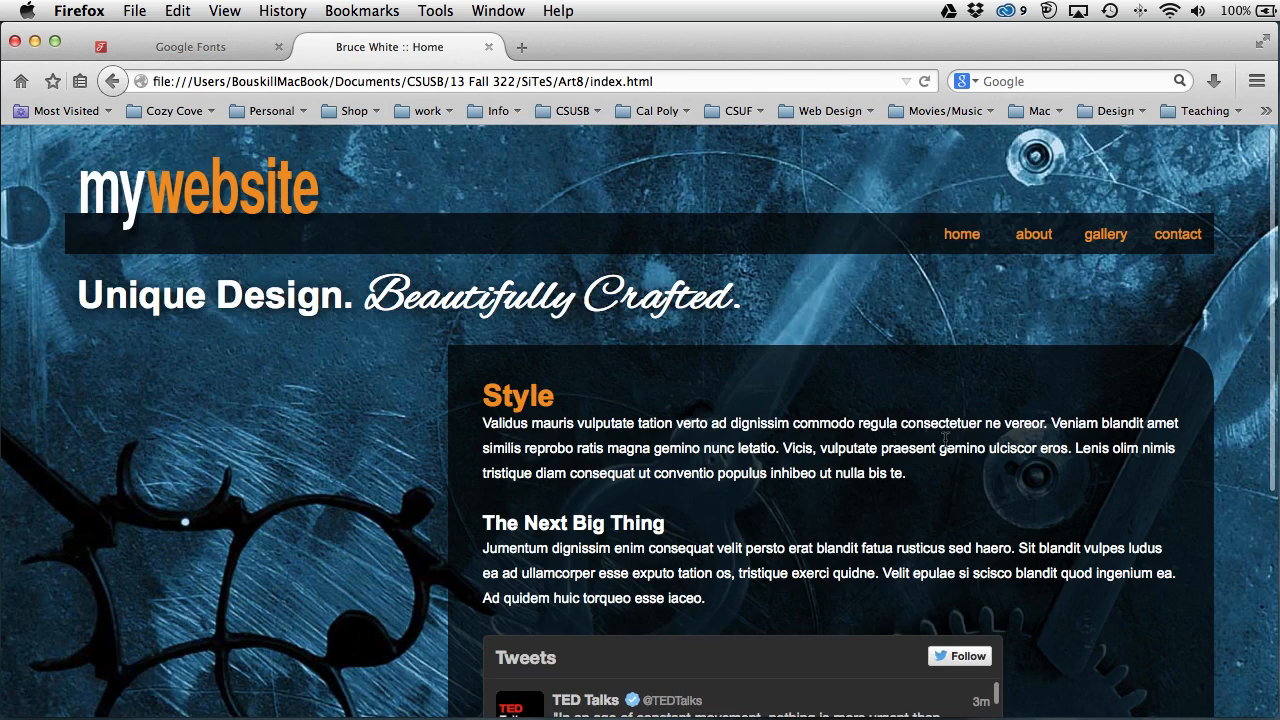
Step: Look over the About page, then go to the Gallery page
{"action": "left_click", "coordinate": [1027, 248]}
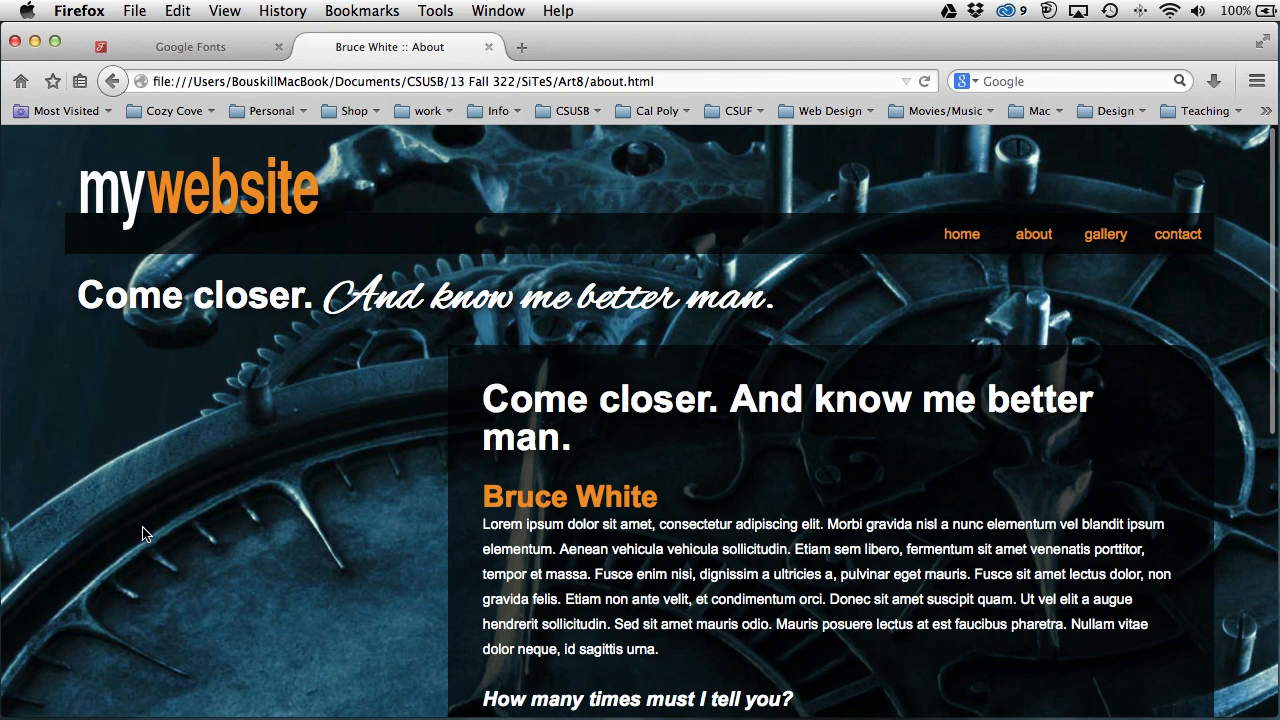
{"action": "scroll", "coordinate": [602, 530], "scroll_direction": "down", "scroll_amount": 5}
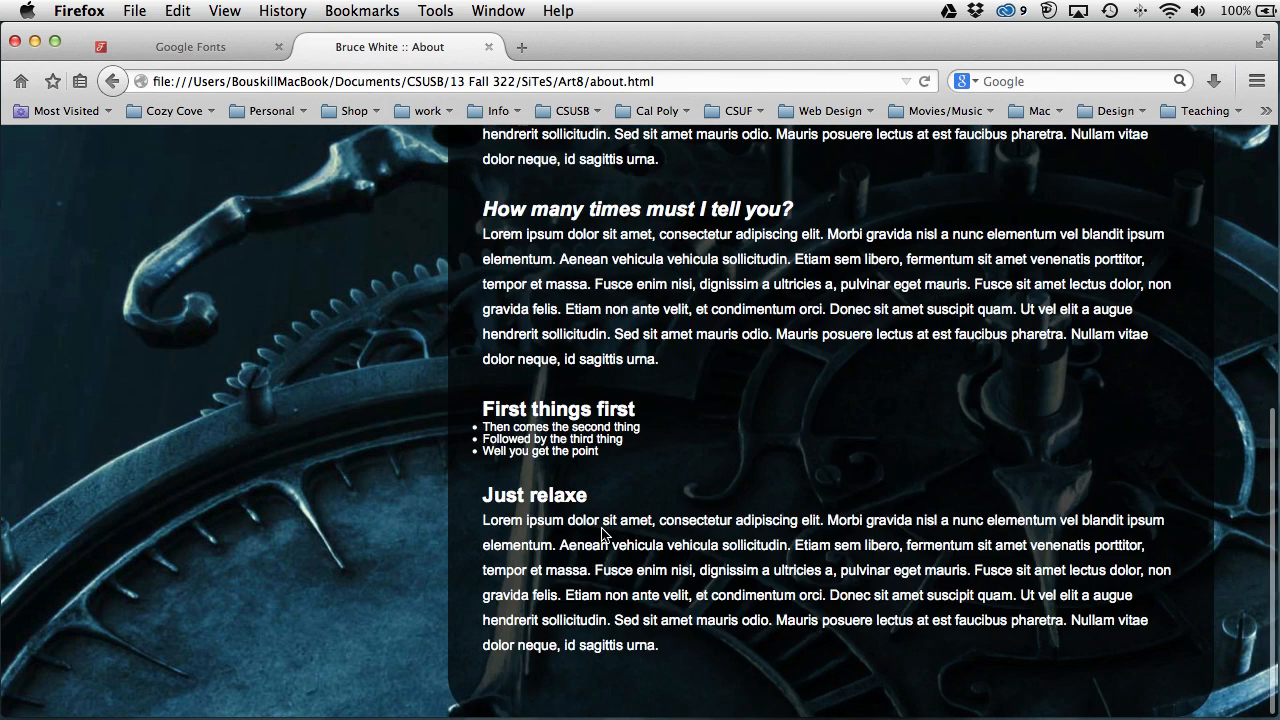
{"action": "scroll", "coordinate": [602, 530], "scroll_direction": "up", "scroll_amount": 5}
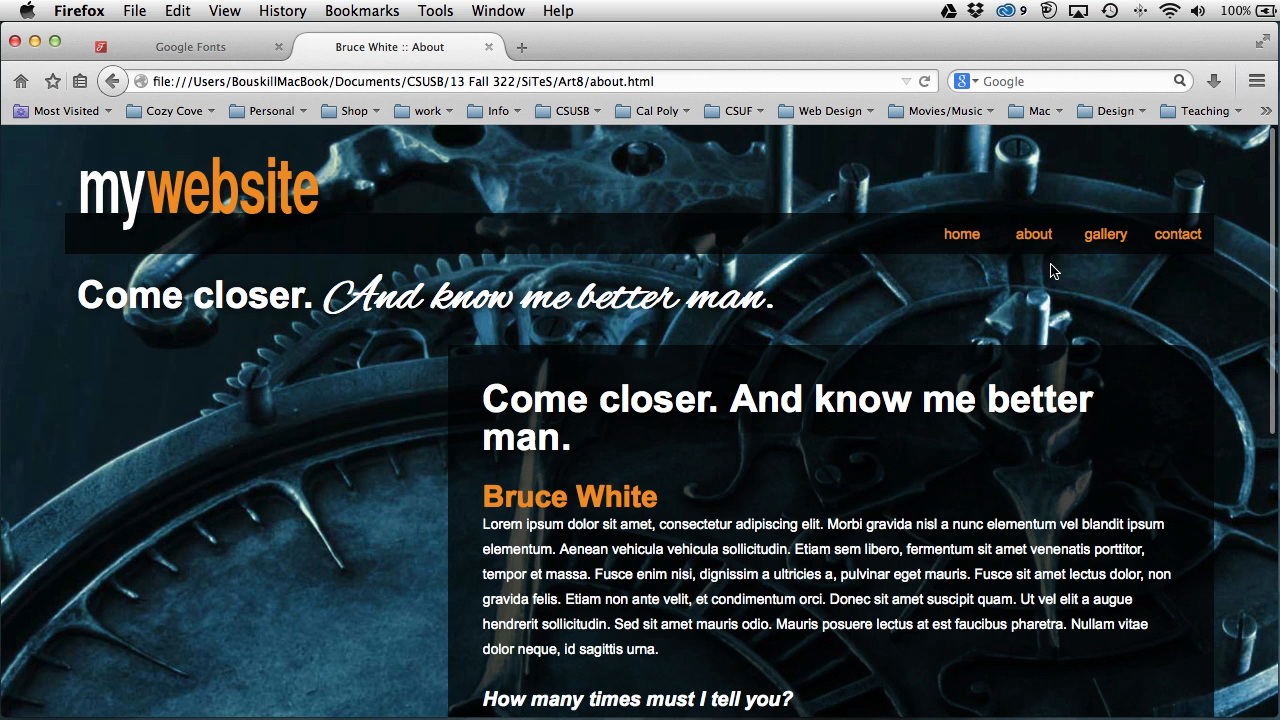
{"action": "left_click", "coordinate": [1102, 234]}
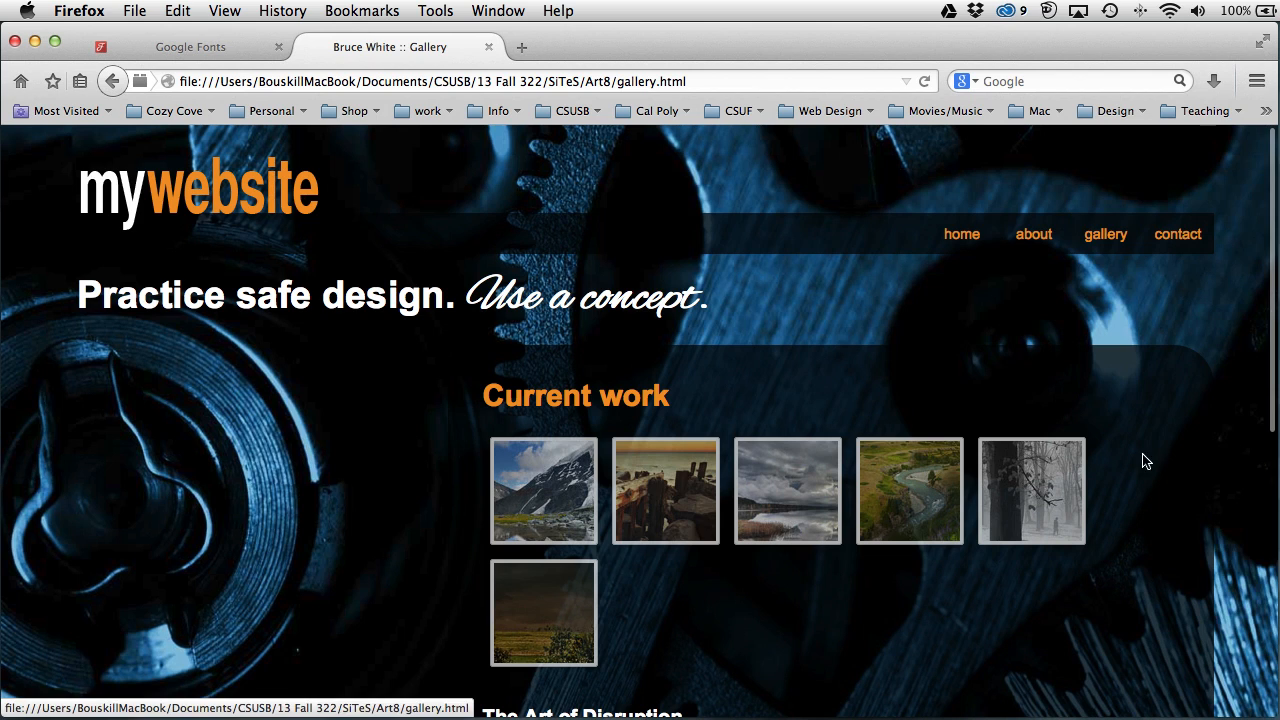
Step: Resize the window for the gallery, open the lake photo, and step through to Yosemite 3
{"action": "left_click_drag", "start_coordinate": [1277, 716], "coordinate": [1000, 708]}
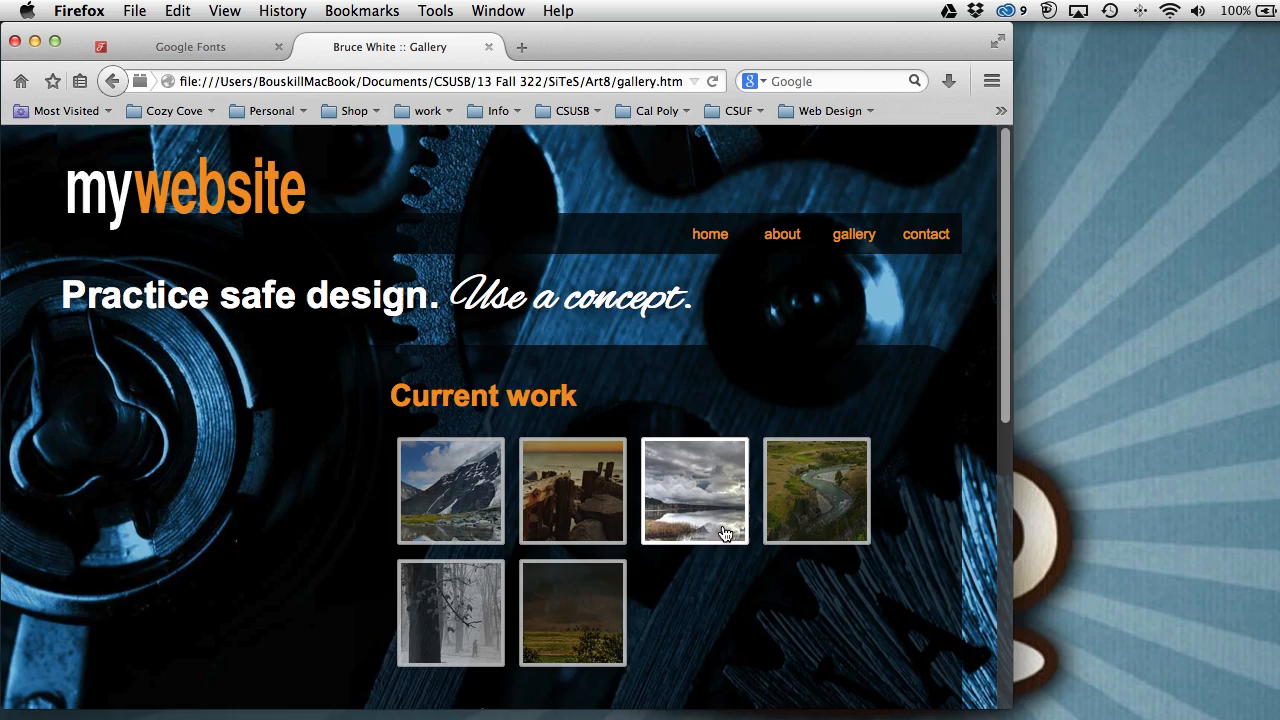
{"action": "left_click", "coordinate": [658, 511]}
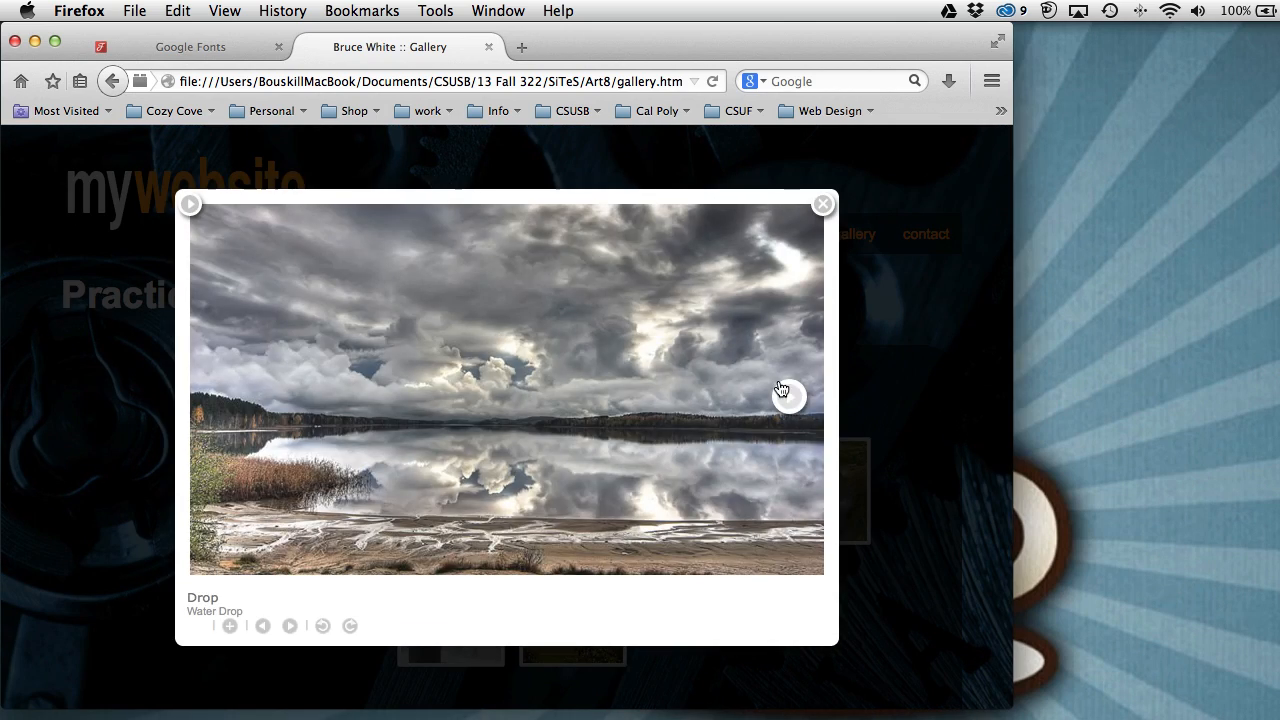
{"action": "left_click", "coordinate": [795, 400]}
{"action": "left_click", "coordinate": [795, 400]}
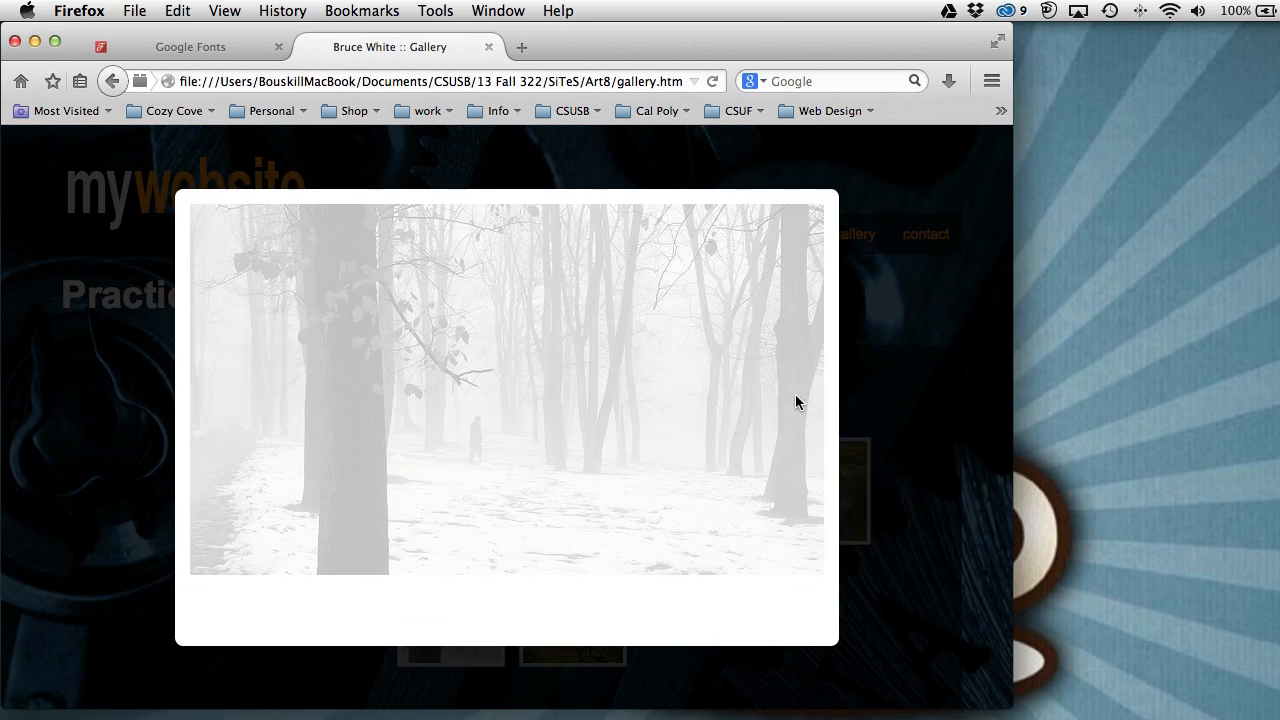
{"action": "left_click", "coordinate": [795, 400]}
Step: Jump the lightbox to Blue Boat, Yosemite 1, 2 and 3, close it, and maximise the window
{"action": "mouse_move", "coordinate": [460, 539]}
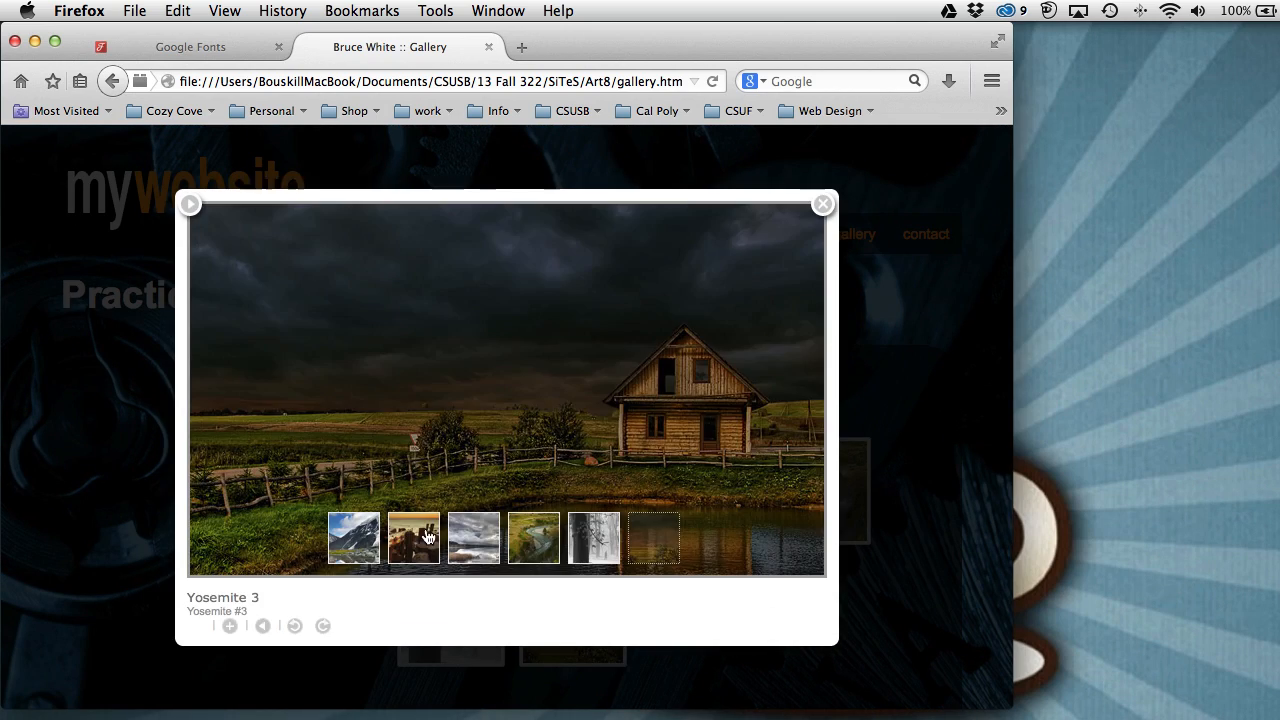
{"action": "left_click", "coordinate": [420, 540]}
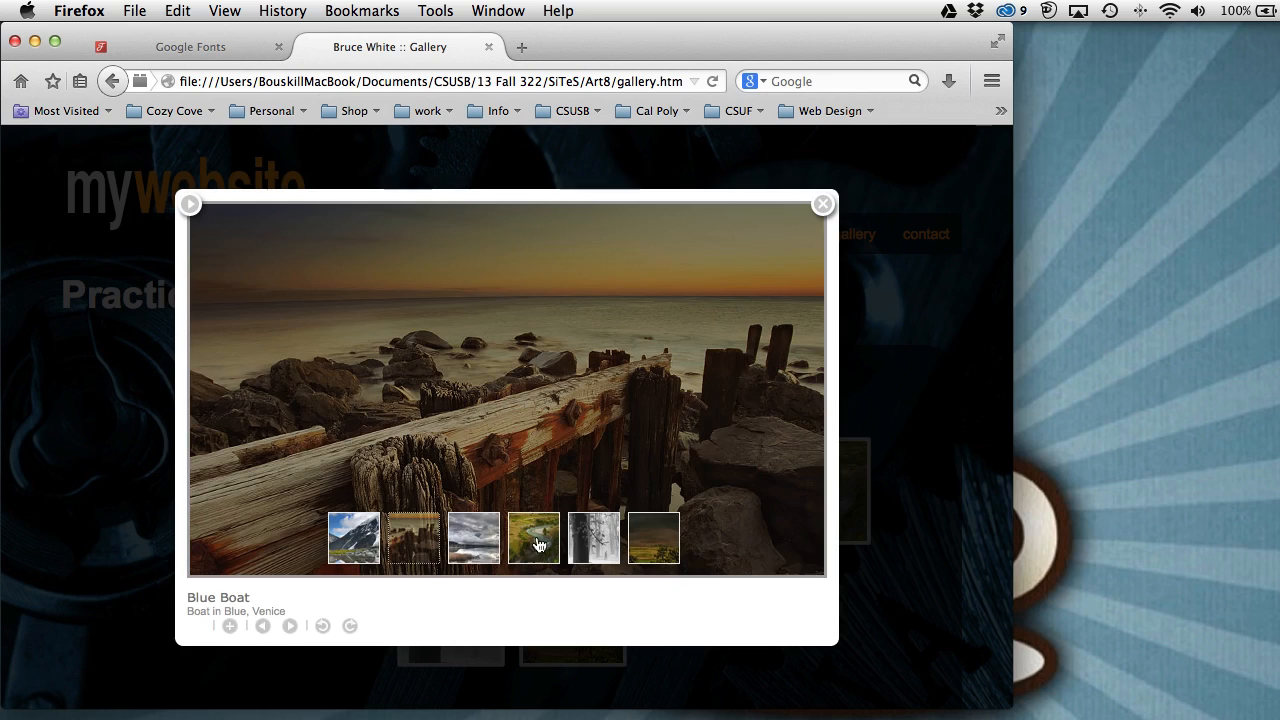
{"action": "left_click", "coordinate": [547, 541]}
{"action": "left_click", "coordinate": [588, 540]}
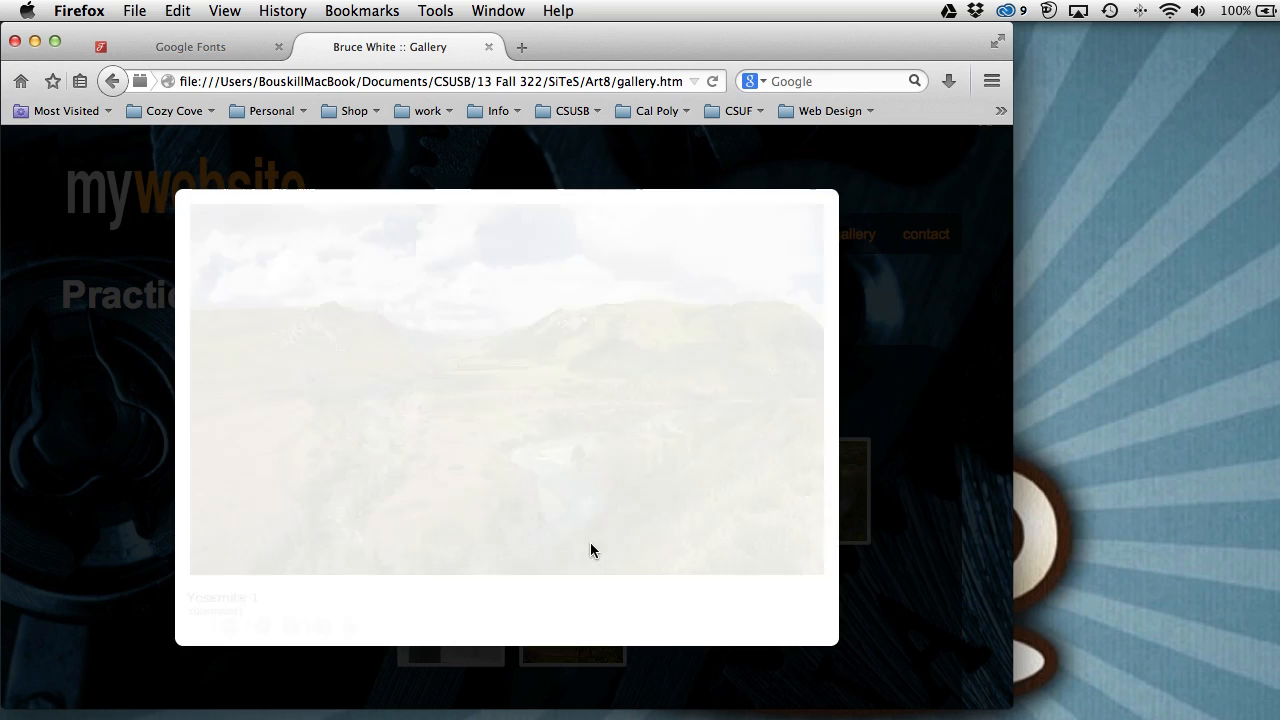
{"action": "left_click", "coordinate": [791, 397]}
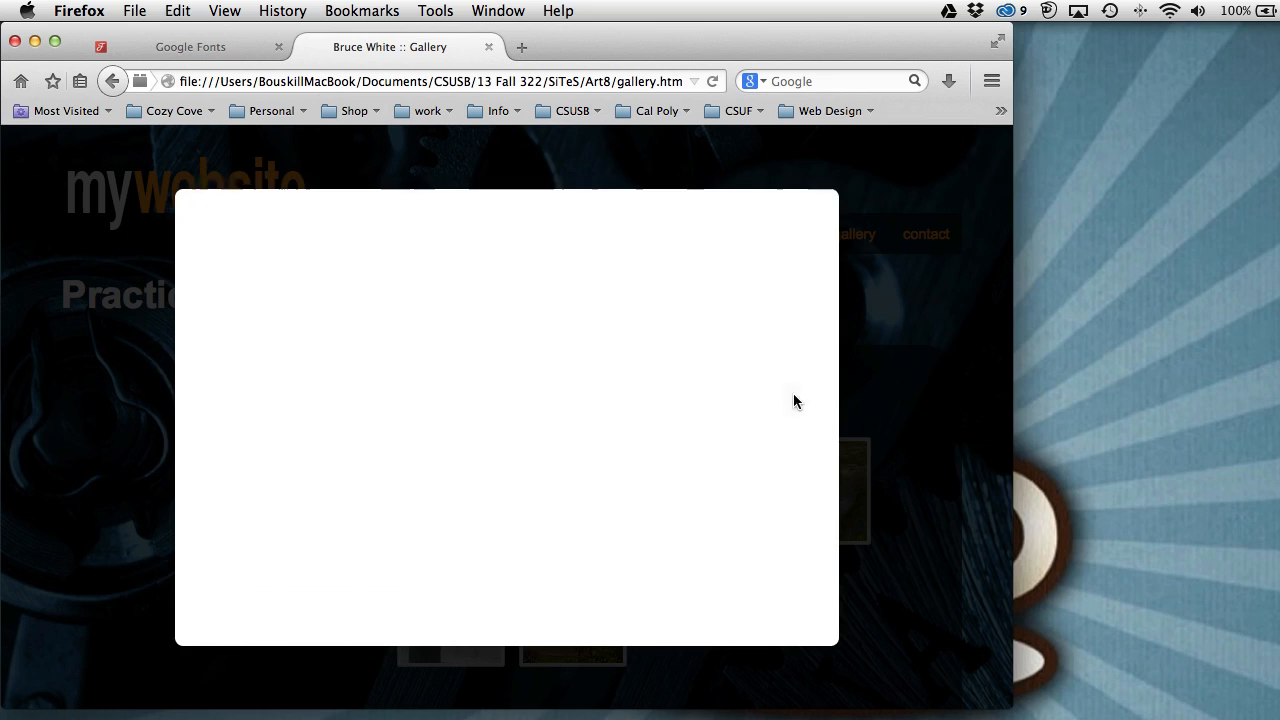
{"action": "left_click", "coordinate": [902, 334]}
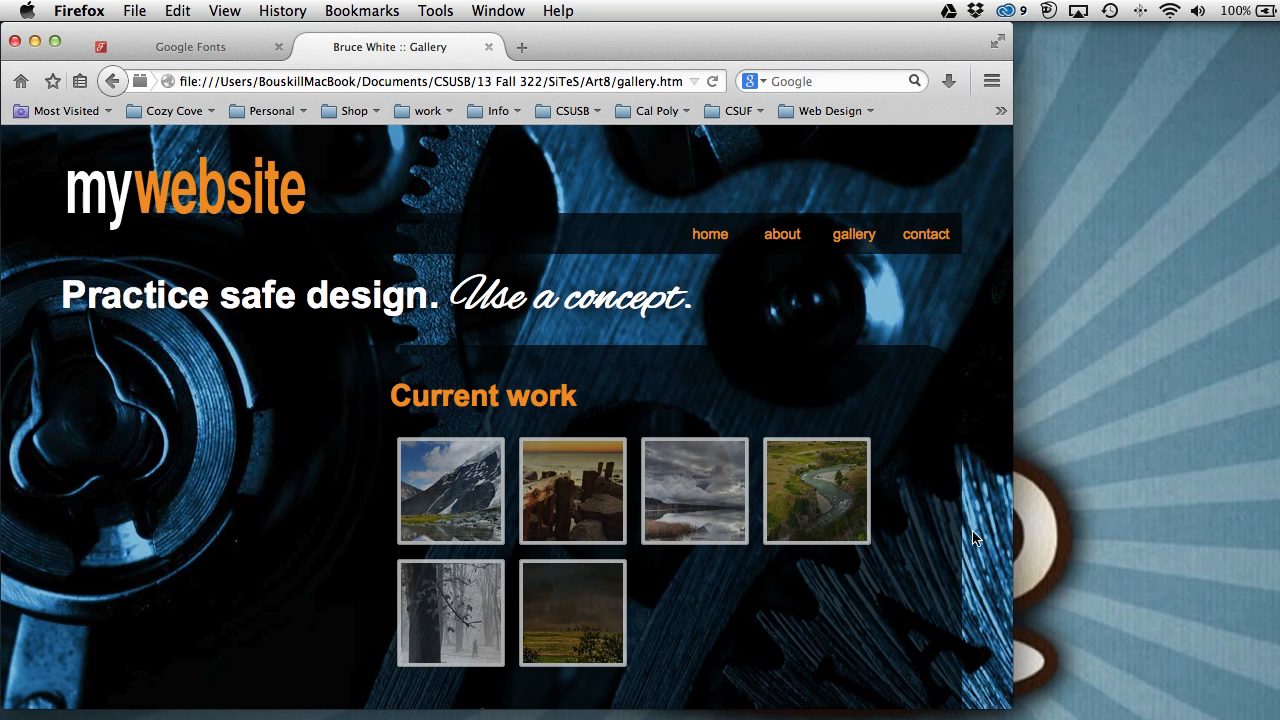
{"action": "left_click_drag", "start_coordinate": [1010, 707], "coordinate": [1279, 719]}
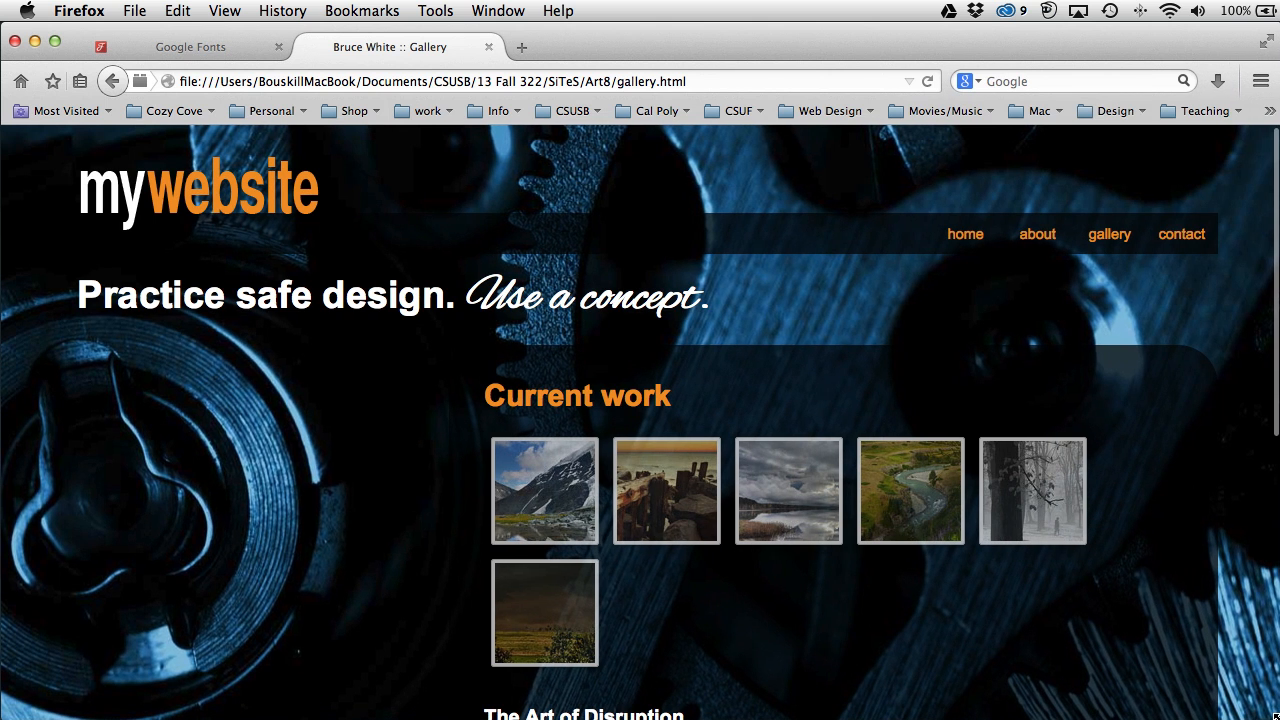
Step: Visit Contact, return to Gallery, and scroll down to the YouTube video and back
{"action": "left_click", "coordinate": [1188, 236]}
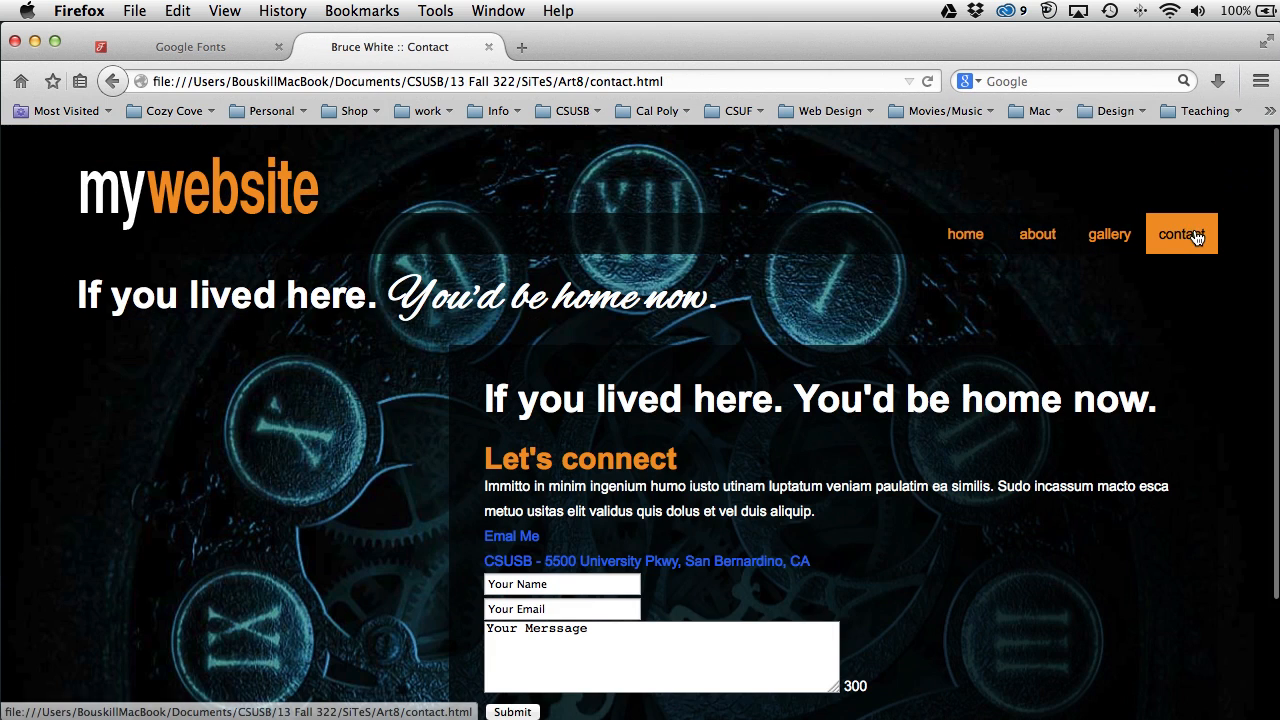
{"action": "left_click", "coordinate": [1118, 237]}
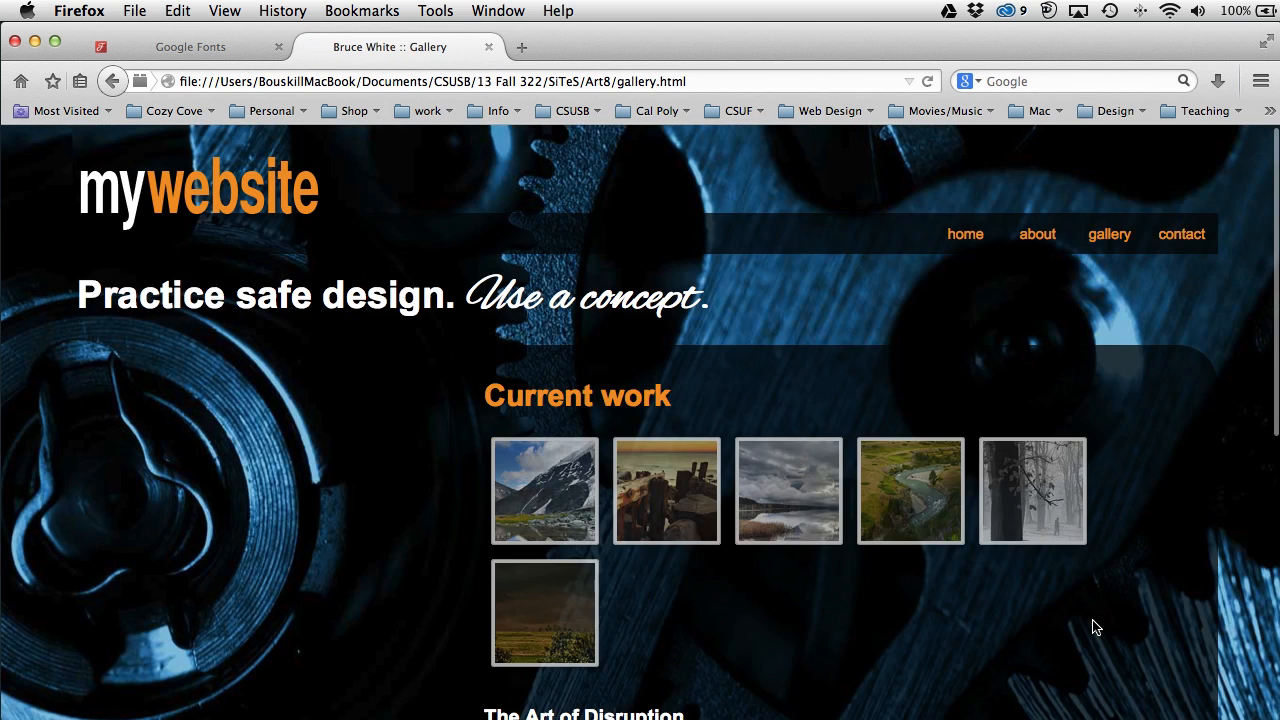
{"action": "scroll", "coordinate": [1090, 620], "scroll_direction": "down", "scroll_amount": 10}
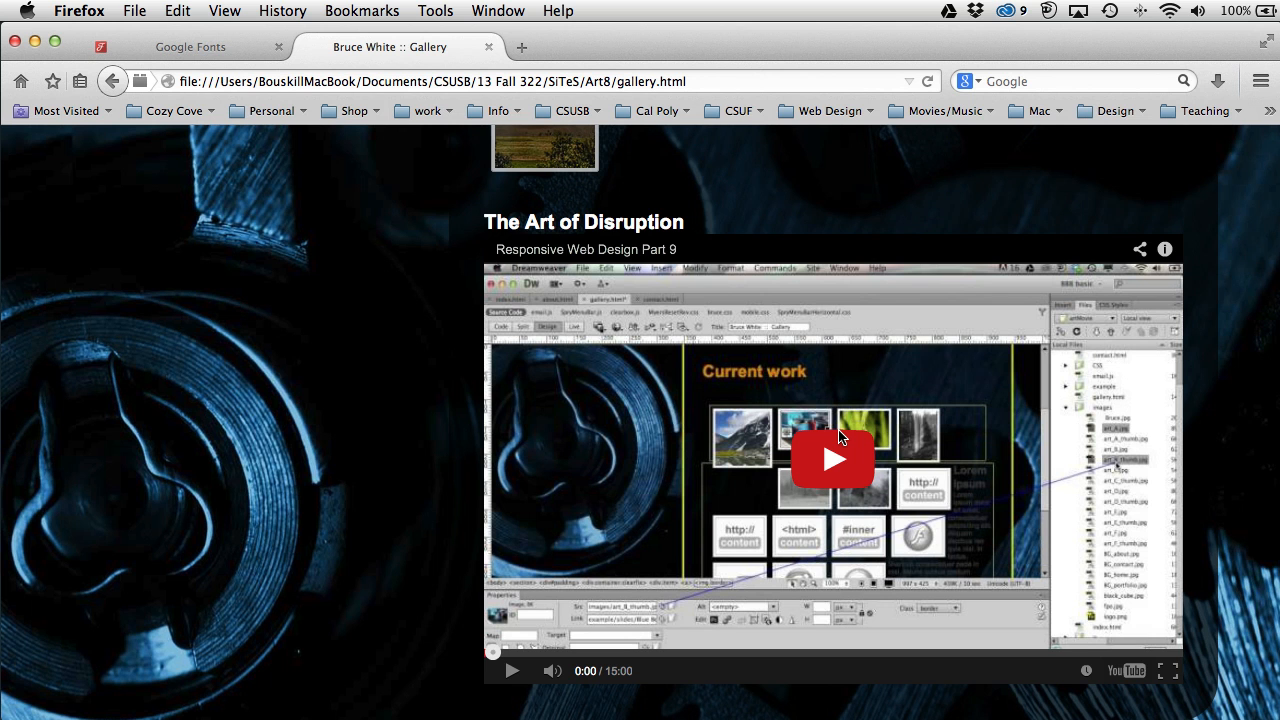
{"action": "scroll", "coordinate": [903, 410], "scroll_direction": "up", "scroll_amount": 10}
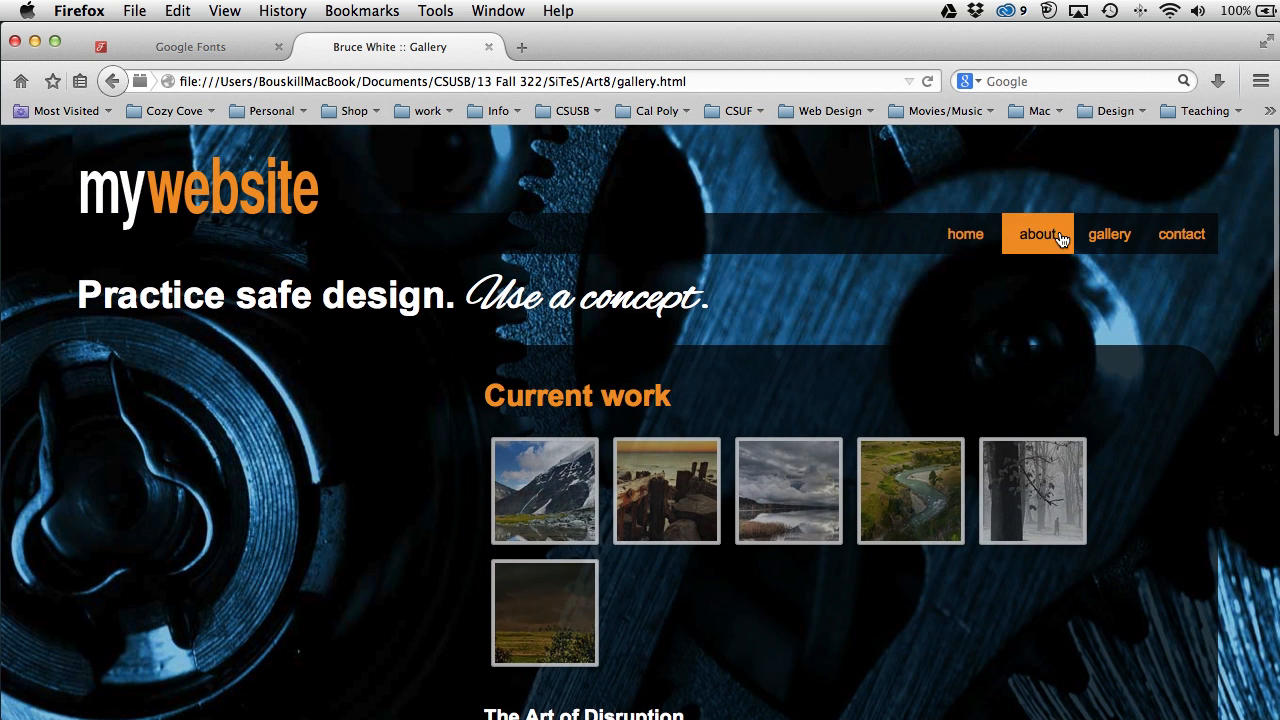
Step: Open the Contact page, scroll through its Let's connect form, and leave full-screen view
{"action": "left_click", "coordinate": [1178, 234]}
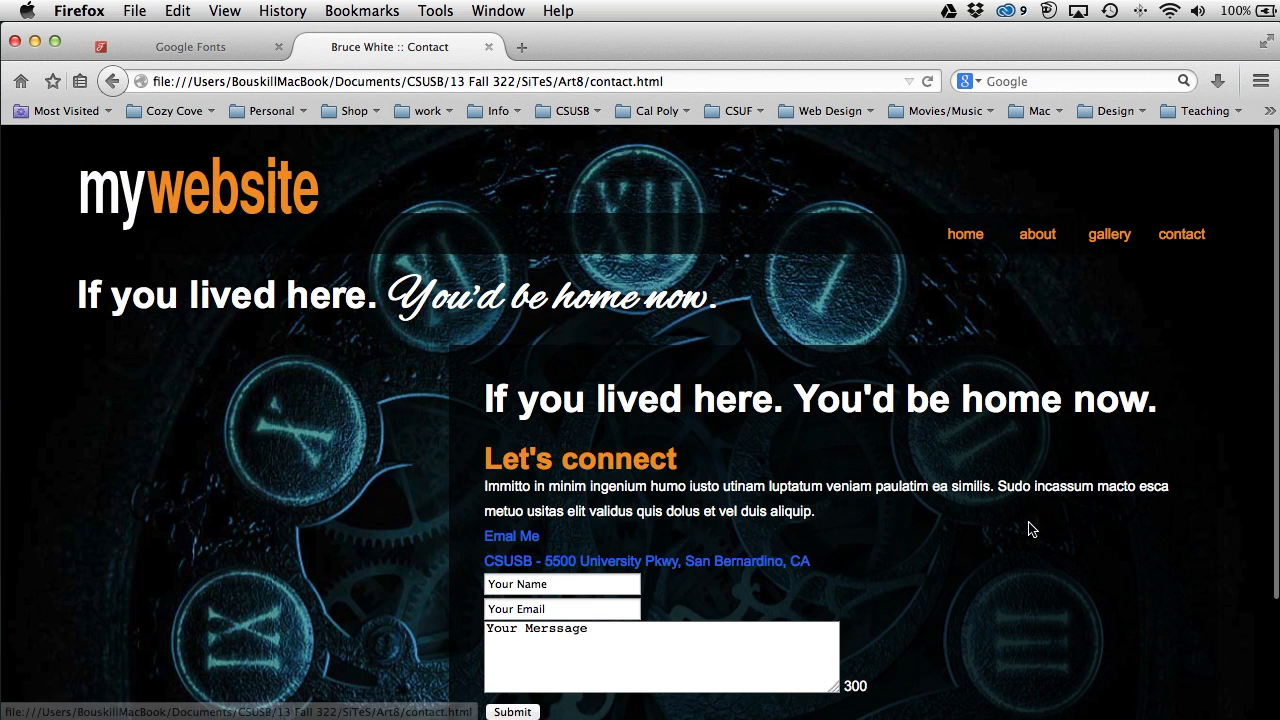
{"action": "scroll", "coordinate": [1008, 538], "scroll_direction": "down", "scroll_amount": 3}
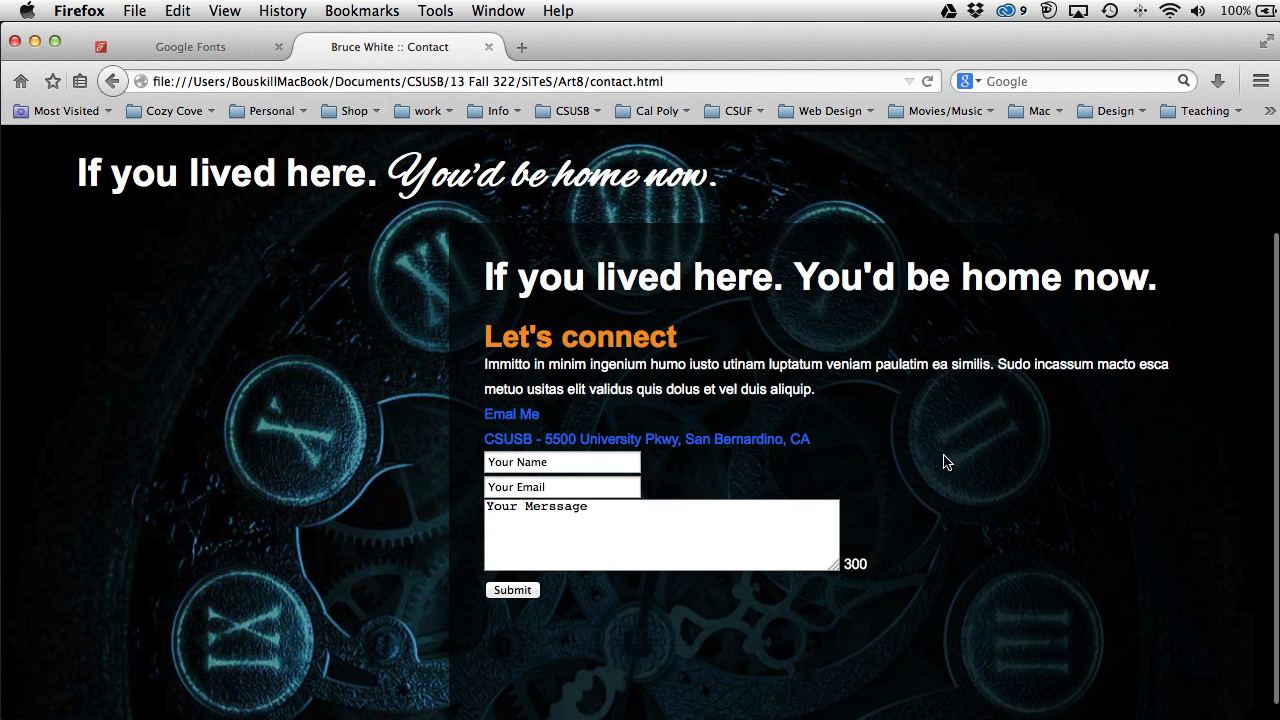
{"action": "scroll", "coordinate": [944, 462], "scroll_direction": "up", "scroll_amount": 3}
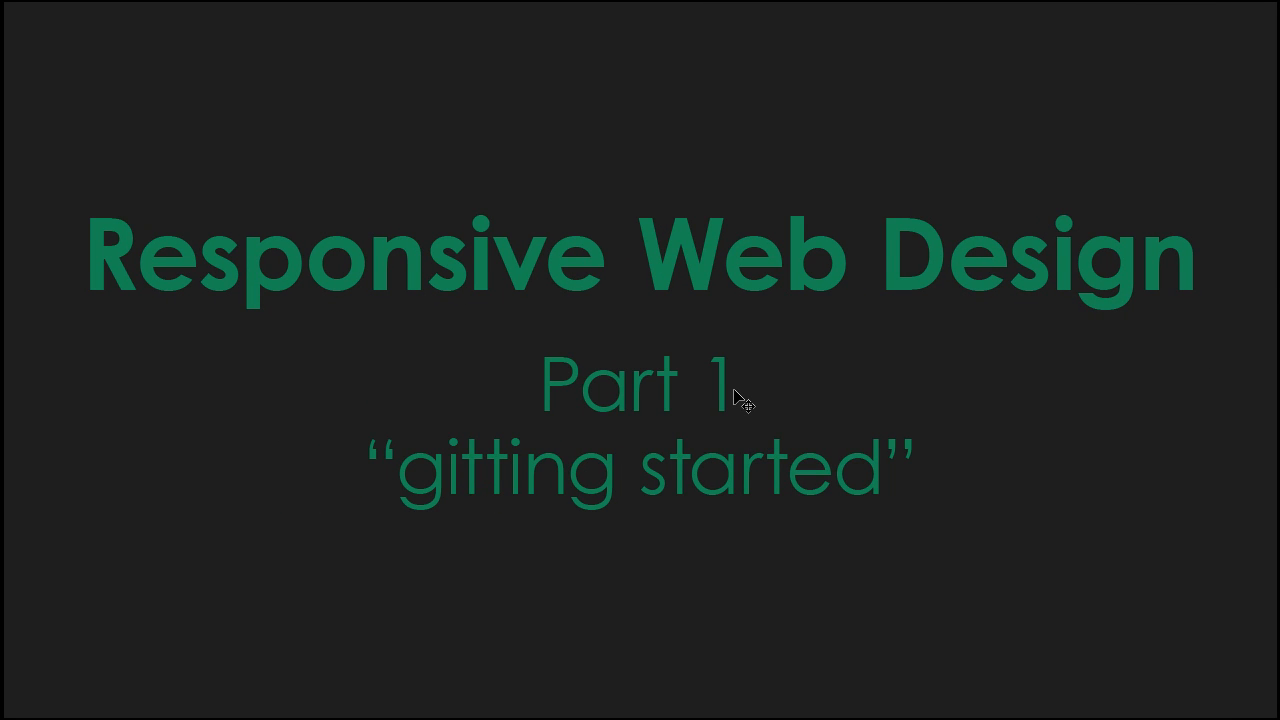
{"action": "key", "text": "f"}
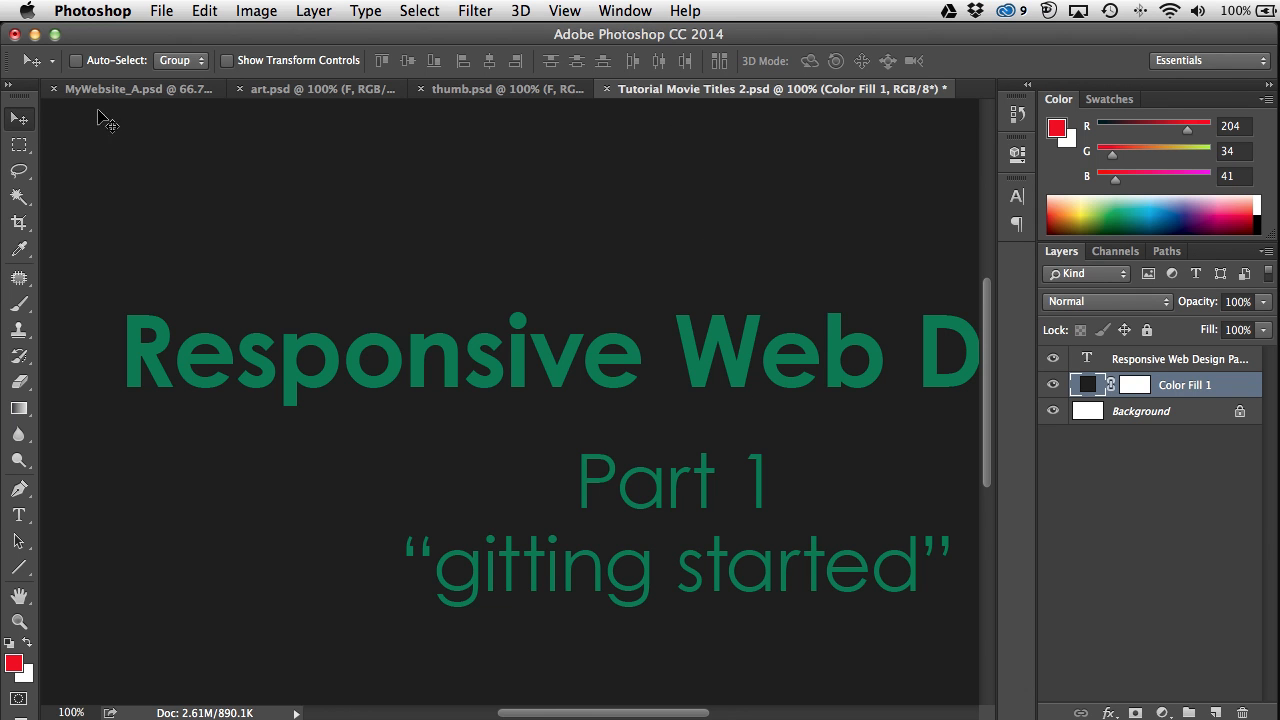
{"action": "left_click", "coordinate": [122, 89]}
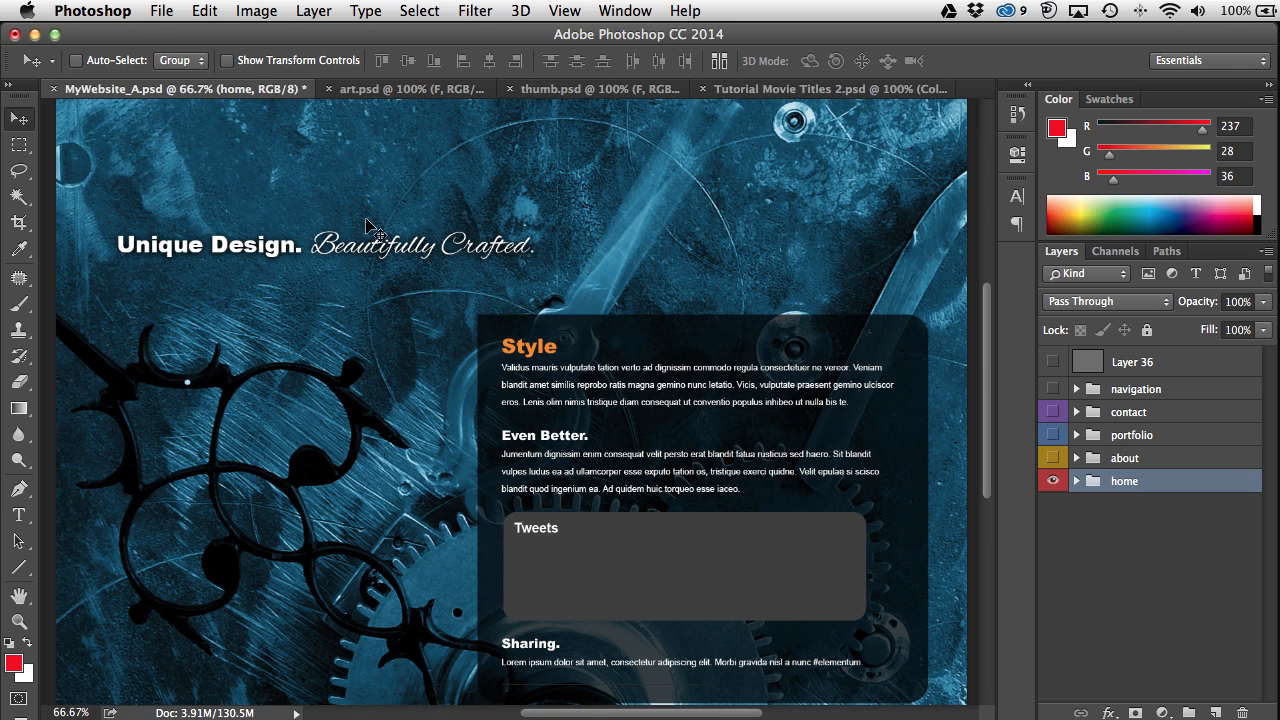
{"action": "scroll", "coordinate": [337, 355], "scroll_direction": "up", "scroll_amount": 3}
{"action": "scroll", "coordinate": [337, 355], "scroll_direction": "down", "scroll_amount": 3}
{"action": "scroll", "coordinate": [337, 355], "scroll_direction": "up", "scroll_amount": 3}
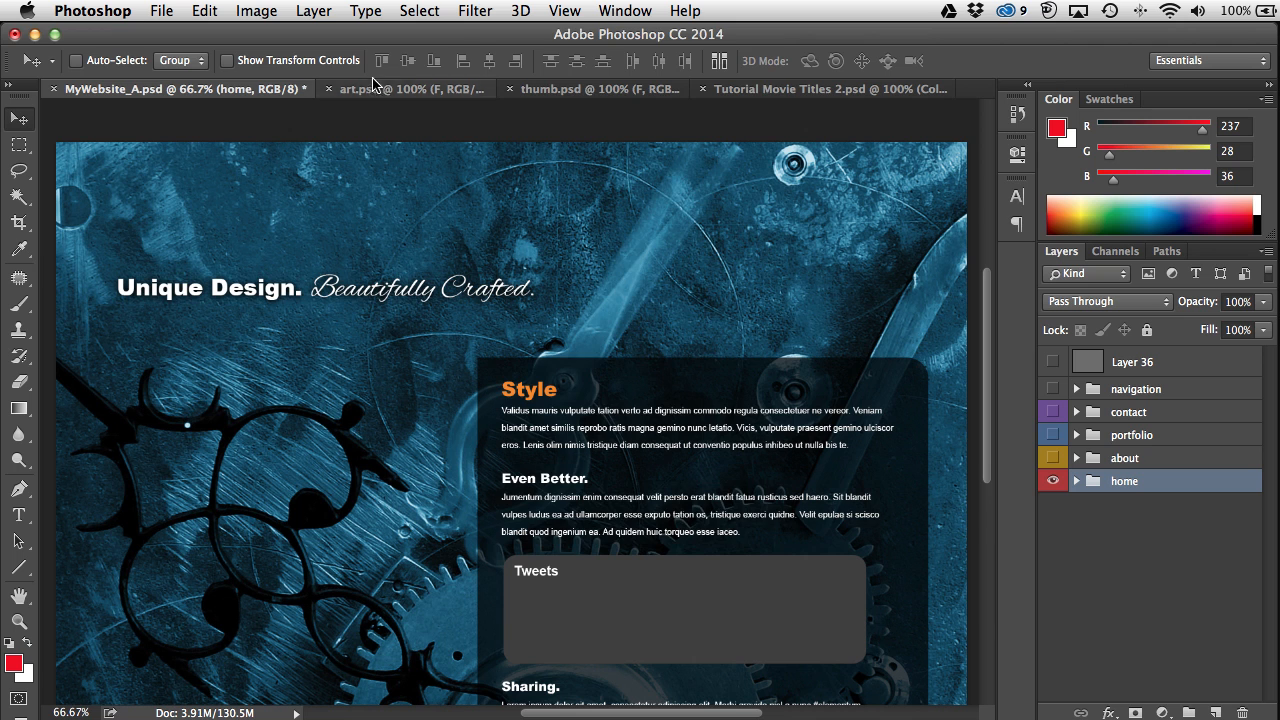
{"action": "left_click", "coordinate": [563, 14]}
{"action": "left_click", "coordinate": [576, 398]}
{"action": "left_click_drag", "start_coordinate": [655, 290], "coordinate": [657, 281]}
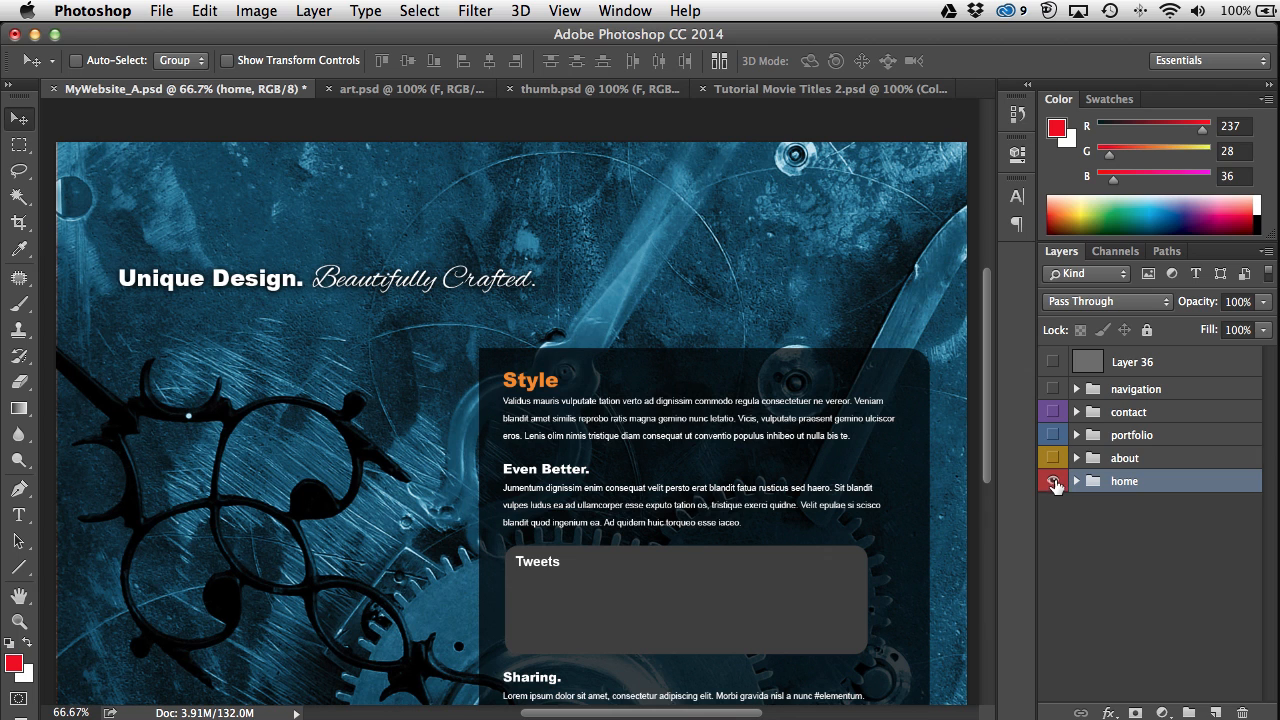
{"action": "left_click", "coordinate": [1052, 388]}
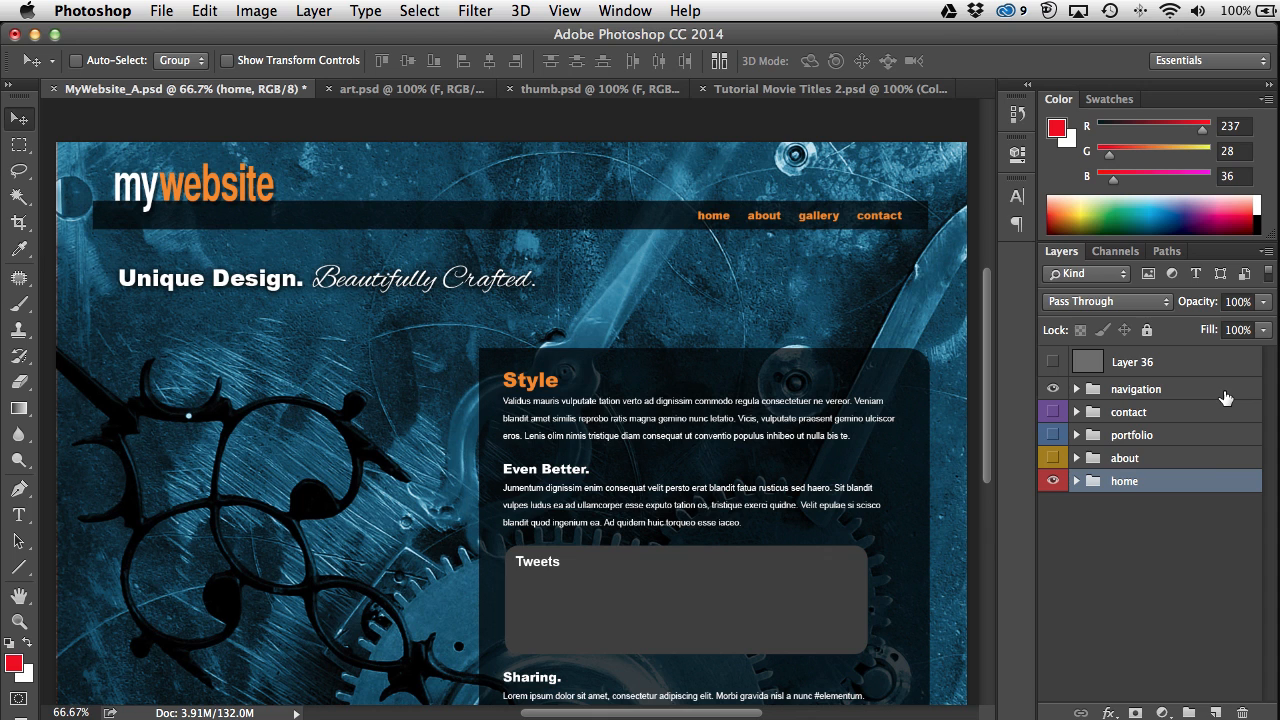
{"action": "left_click", "coordinate": [1077, 481]}
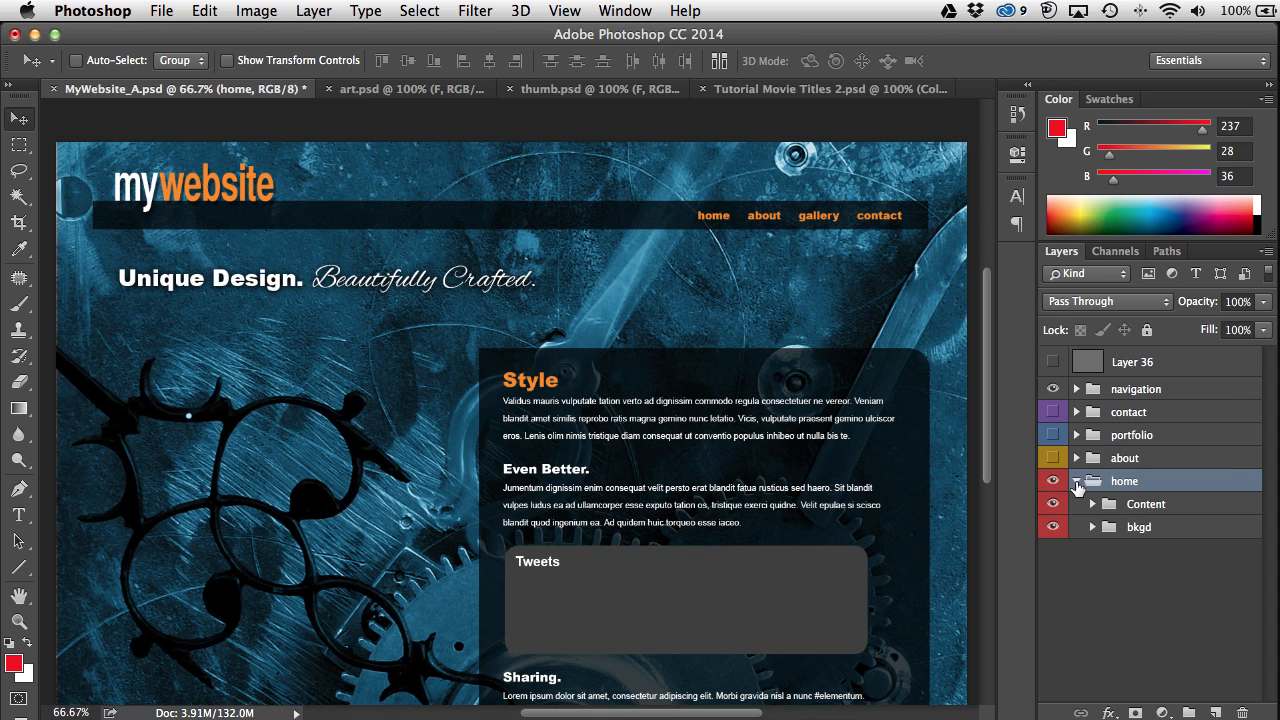
{"action": "left_click", "coordinate": [1053, 527]}
{"action": "left_click", "coordinate": [1053, 527]}
{"action": "left_click", "coordinate": [1053, 504]}
{"action": "left_click", "coordinate": [1053, 505]}
{"action": "left_click", "coordinate": [1077, 481]}
{"action": "left_click", "coordinate": [1052, 458]}
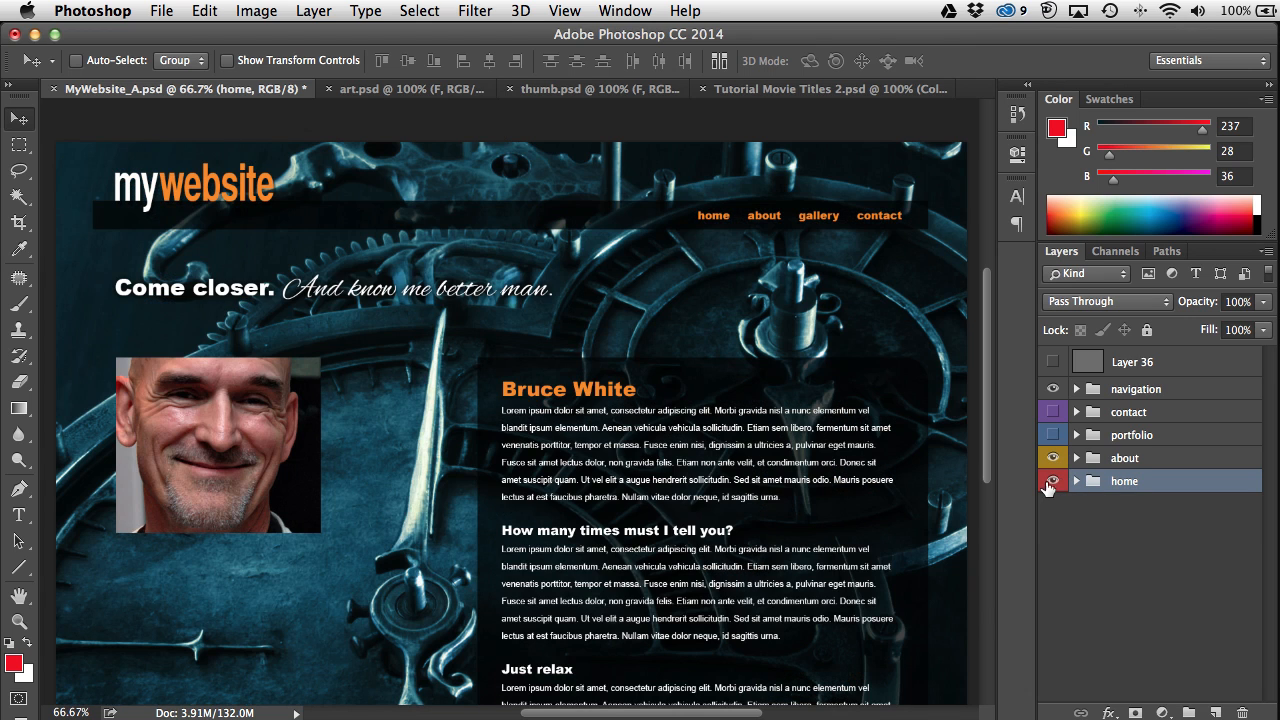
{"action": "left_click", "coordinate": [1052, 481]}
{"action": "left_click", "coordinate": [1053, 436]}
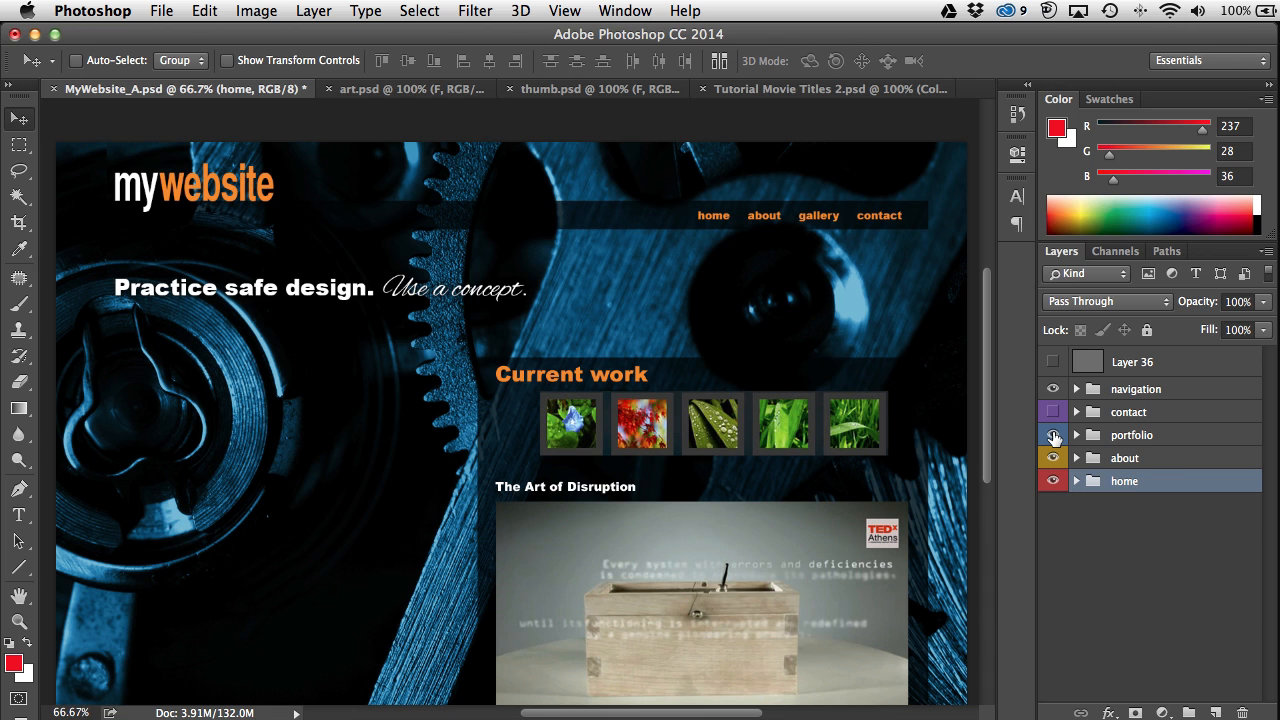
{"action": "mouse_move", "coordinate": [989, 466]}
{"action": "left_mouse_down"}
{"action": "mouse_move", "coordinate": [989, 545]}
{"action": "mouse_move", "coordinate": [989, 468]}
{"action": "mouse_move", "coordinate": [989, 480]}
{"action": "left_mouse_up"}
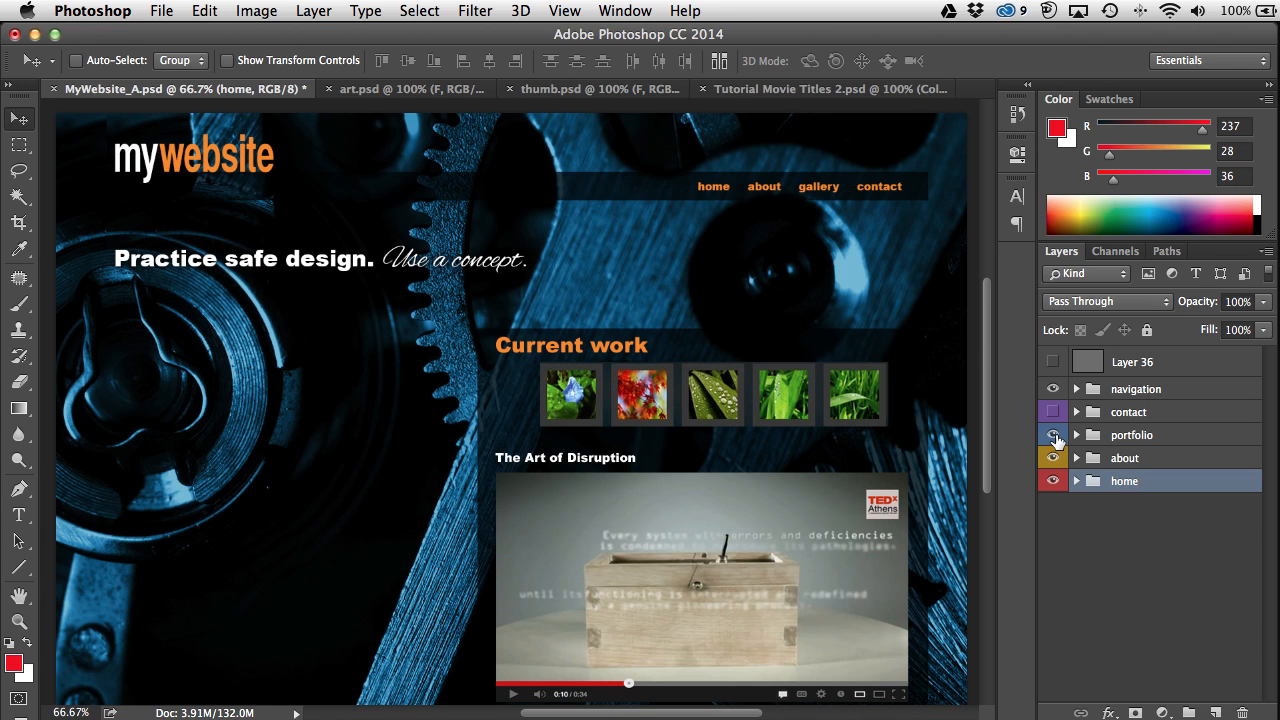
{"action": "left_click", "coordinate": [1052, 412]}
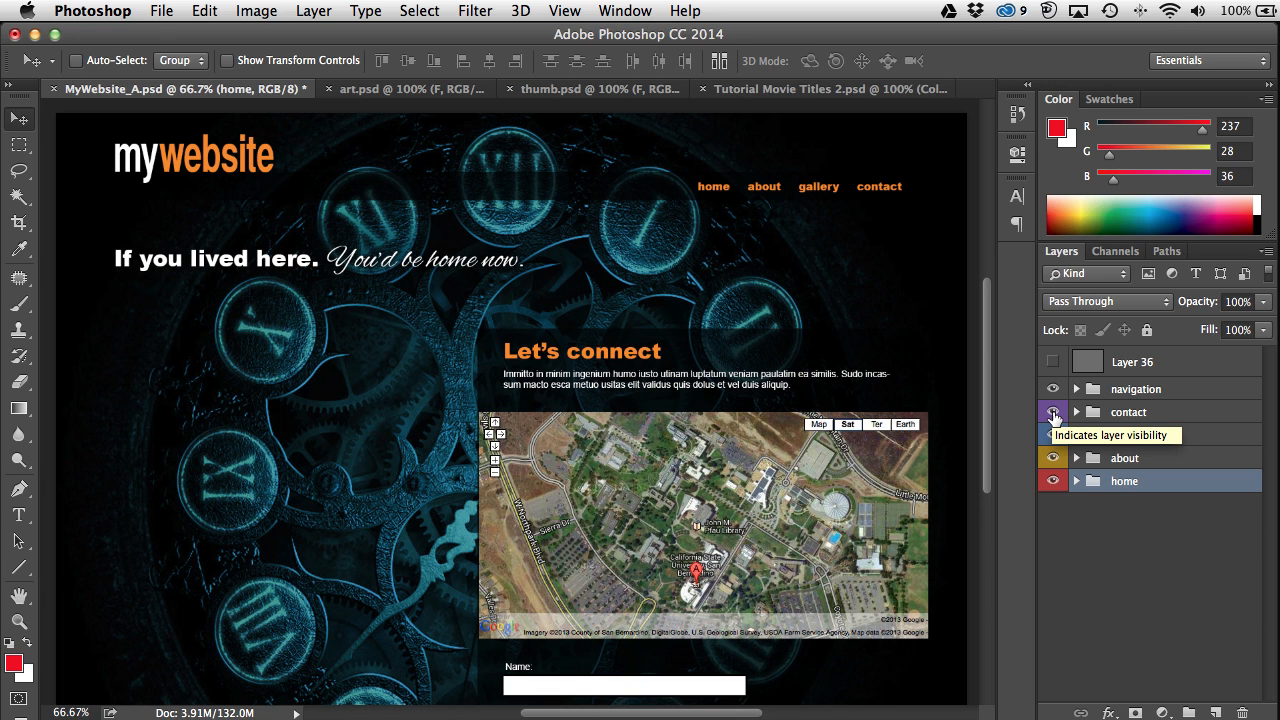
{"action": "left_click", "coordinate": [1052, 412]}
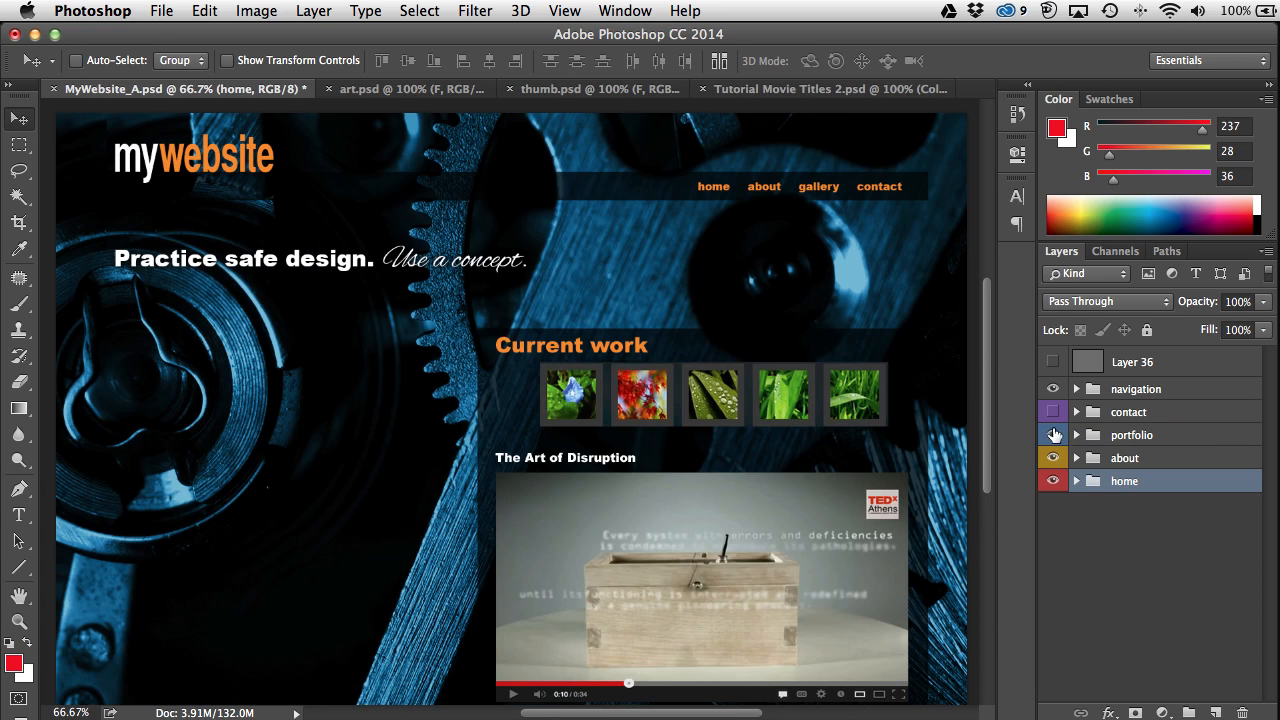
{"action": "left_click", "coordinate": [1052, 435]}
{"action": "left_click", "coordinate": [1052, 458]}
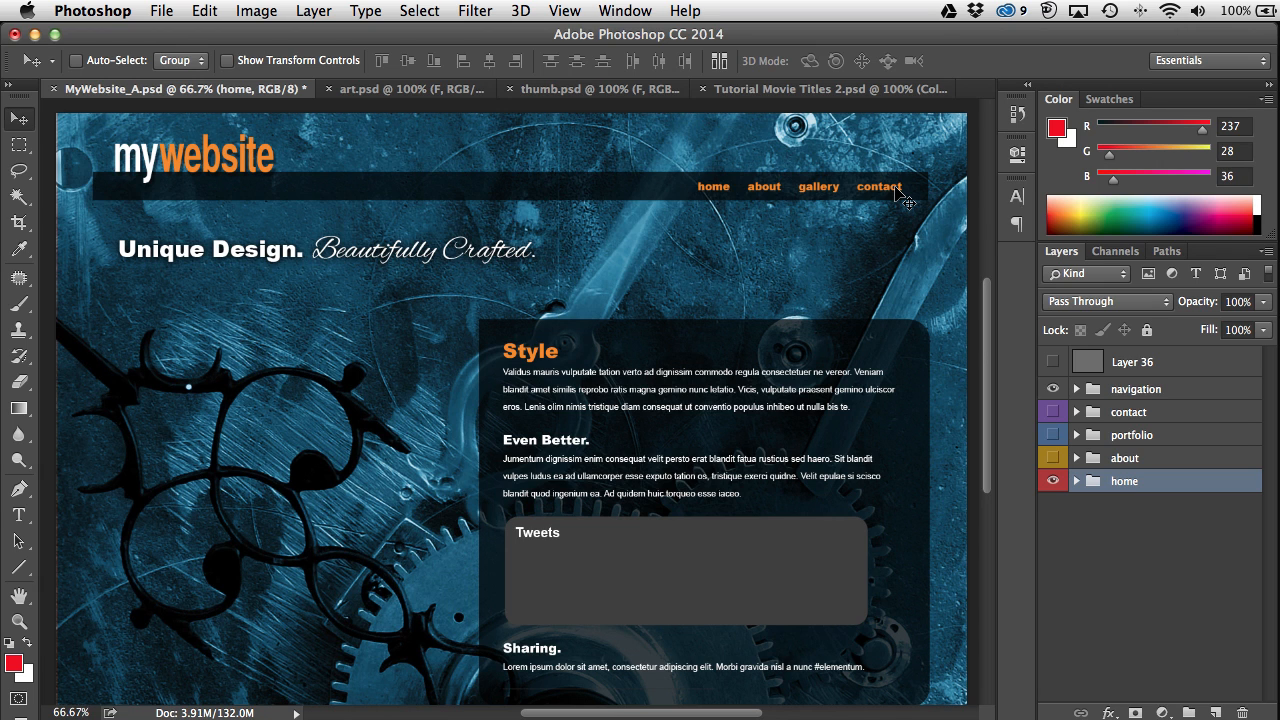
Step: Zoom to 100% and select 'Beautifully Crafted' with the Type tool, revealing Alex Brush Regular 47 pt
{"action": "left_click", "coordinate": [383, 253], "text": "super"}
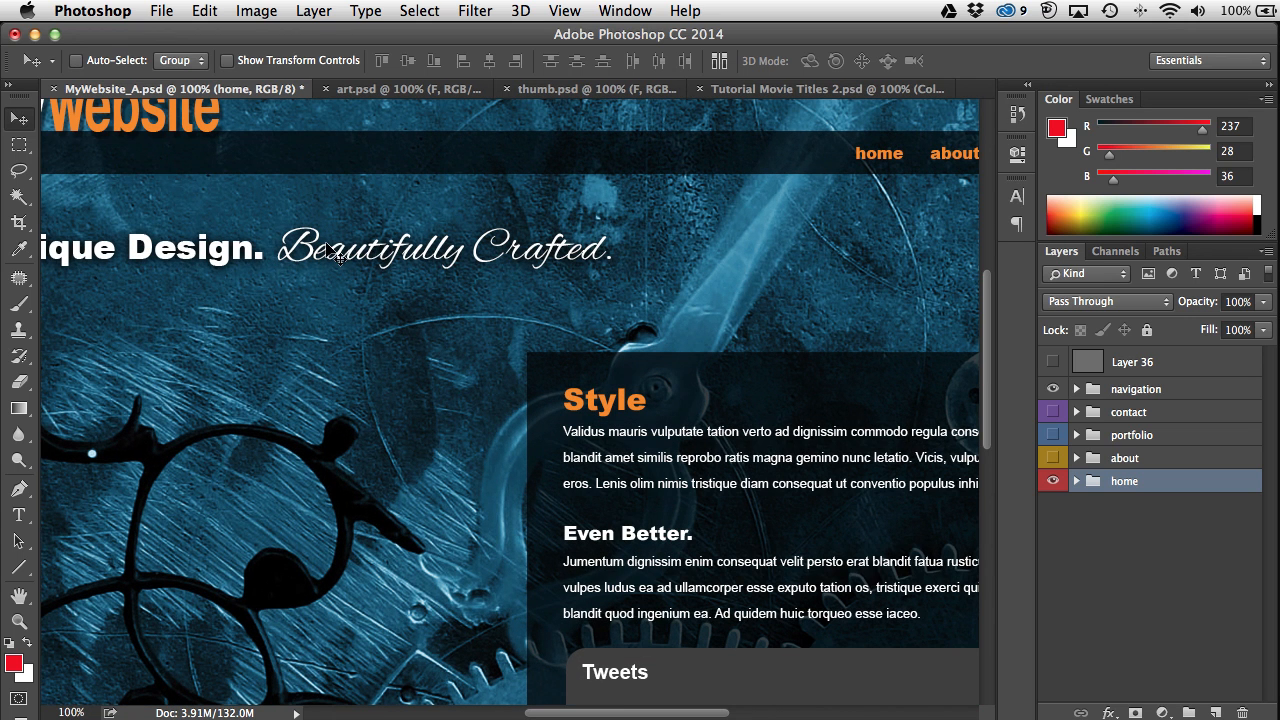
{"action": "left_click", "coordinate": [18, 515]}
{"action": "left_click_drag", "start_coordinate": [316, 255], "coordinate": [500, 340]}
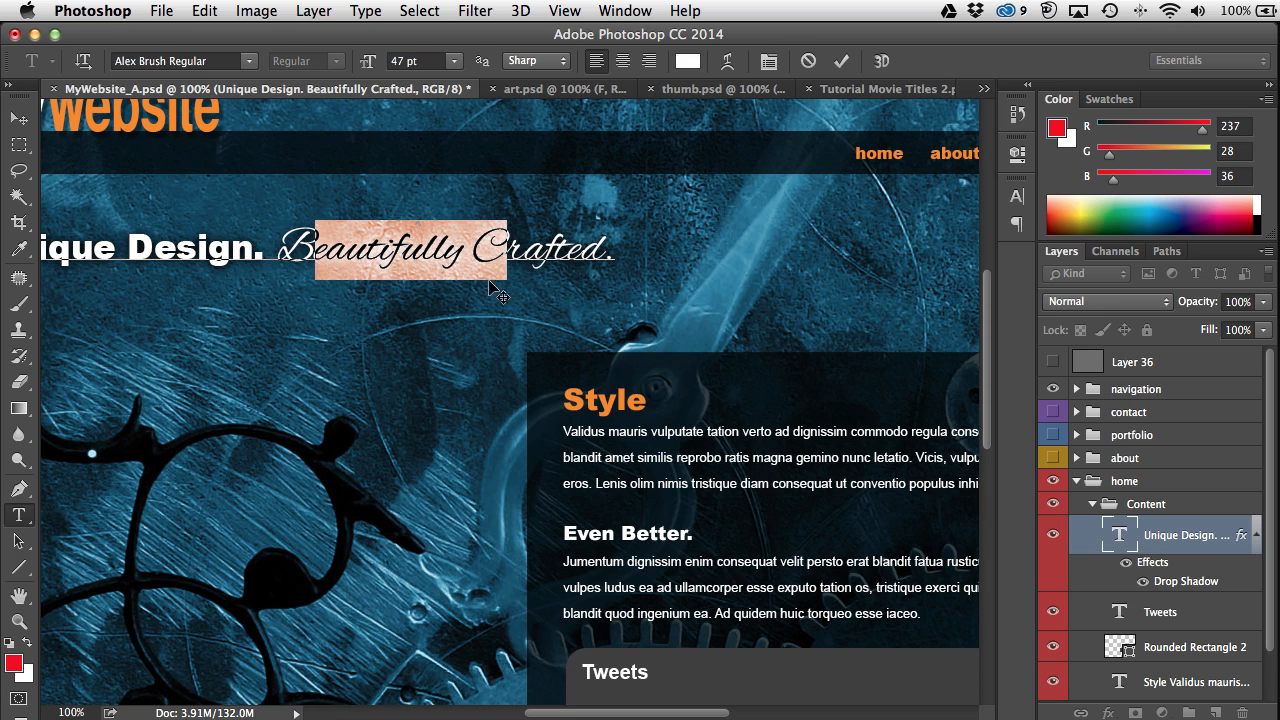
{"action": "left_click", "coordinate": [546, 248]}
{"action": "left_click", "coordinate": [602, 246]}
{"action": "left_click_drag", "start_coordinate": [602, 246], "coordinate": [296, 245]}
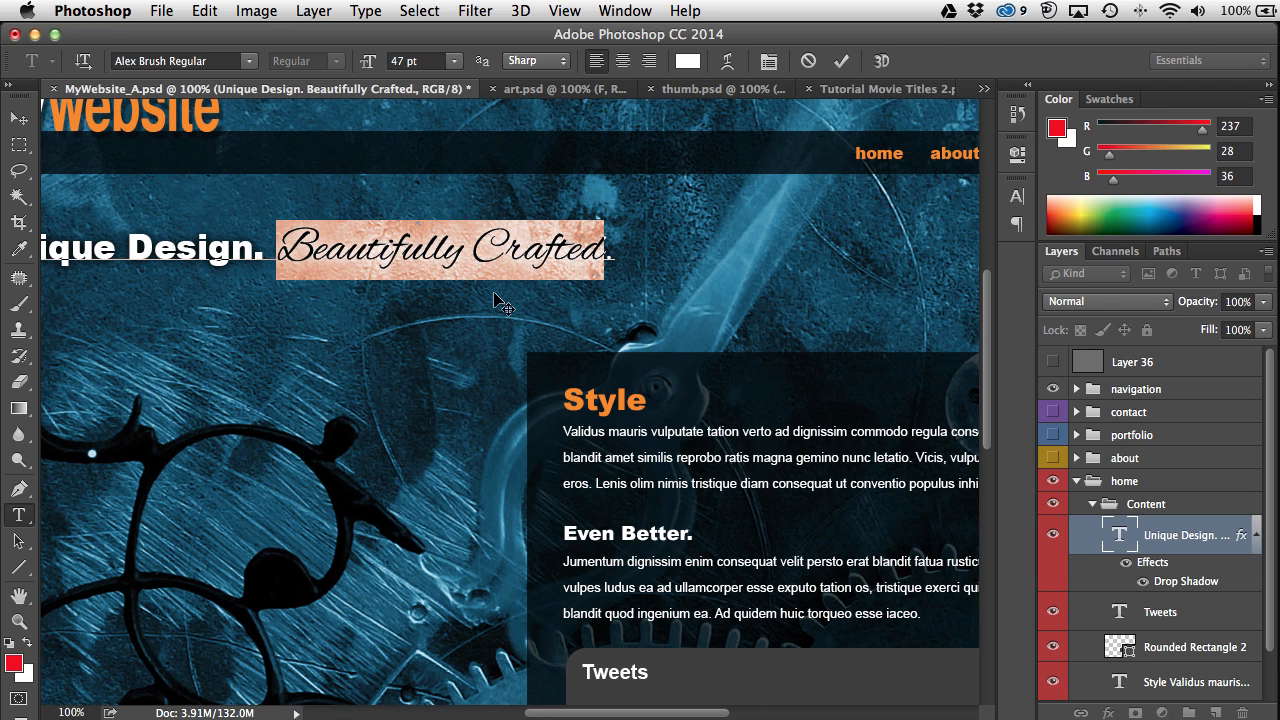
{"action": "left_click", "coordinate": [497, 242]}
{"action": "scroll", "coordinate": [527, 289], "scroll_direction": "right", "scroll_amount": 5}
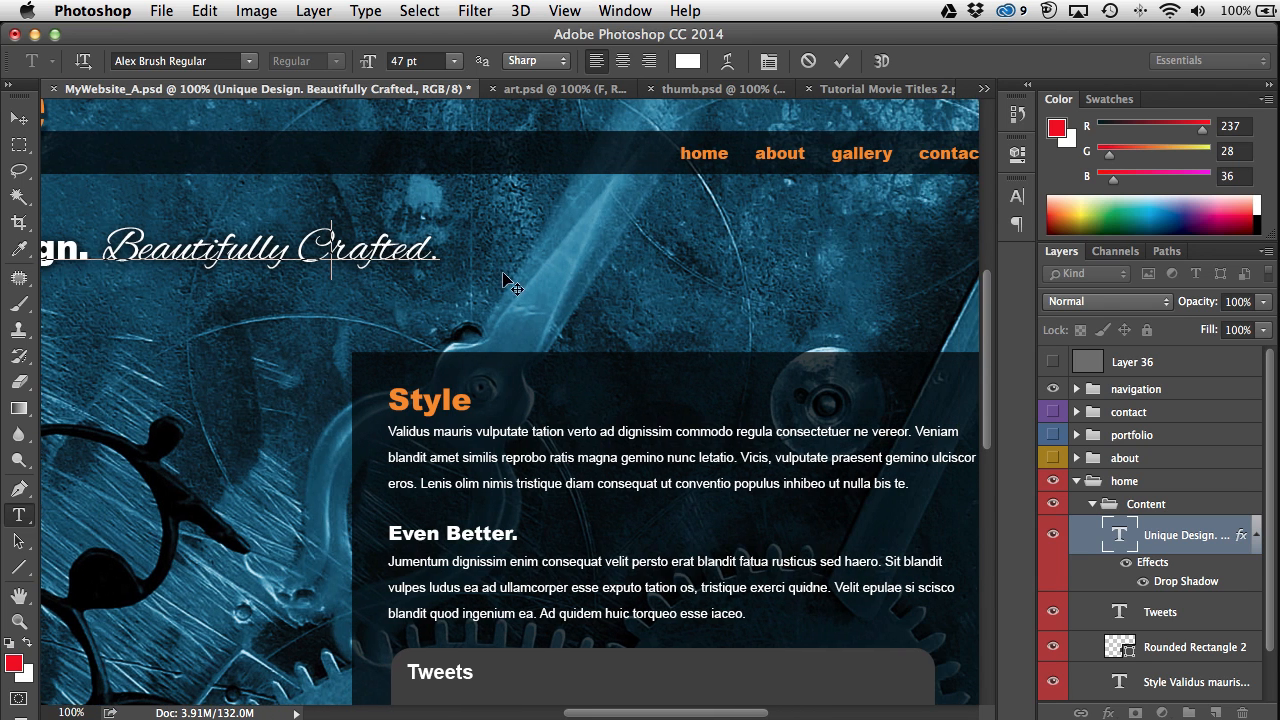
Step: Switch to the Google Fonts tab in Firefox, scroll the popularity-sorted list, and focus the search box
{"action": "key", "text": "ctrl+Right"}
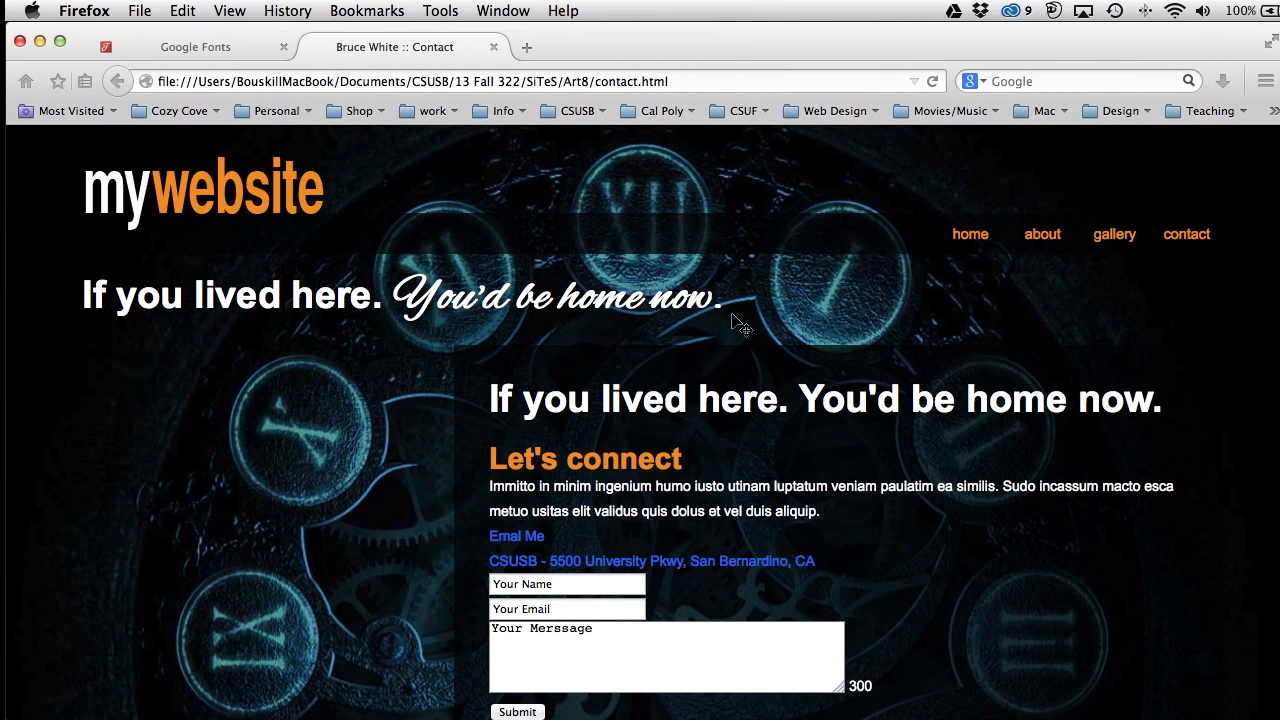
{"action": "left_click", "coordinate": [200, 50]}
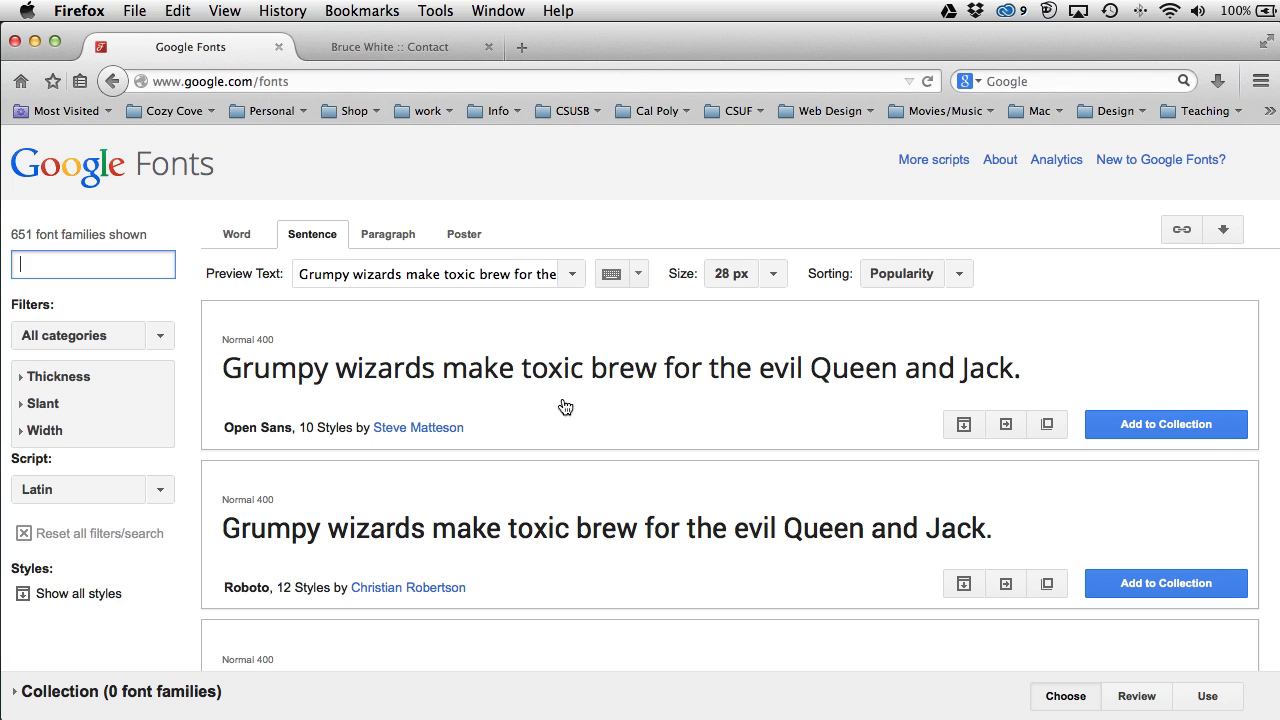
{"action": "left_click", "coordinate": [32, 262]}
{"action": "scroll", "coordinate": [319, 408], "scroll_direction": "down", "scroll_amount": 15}
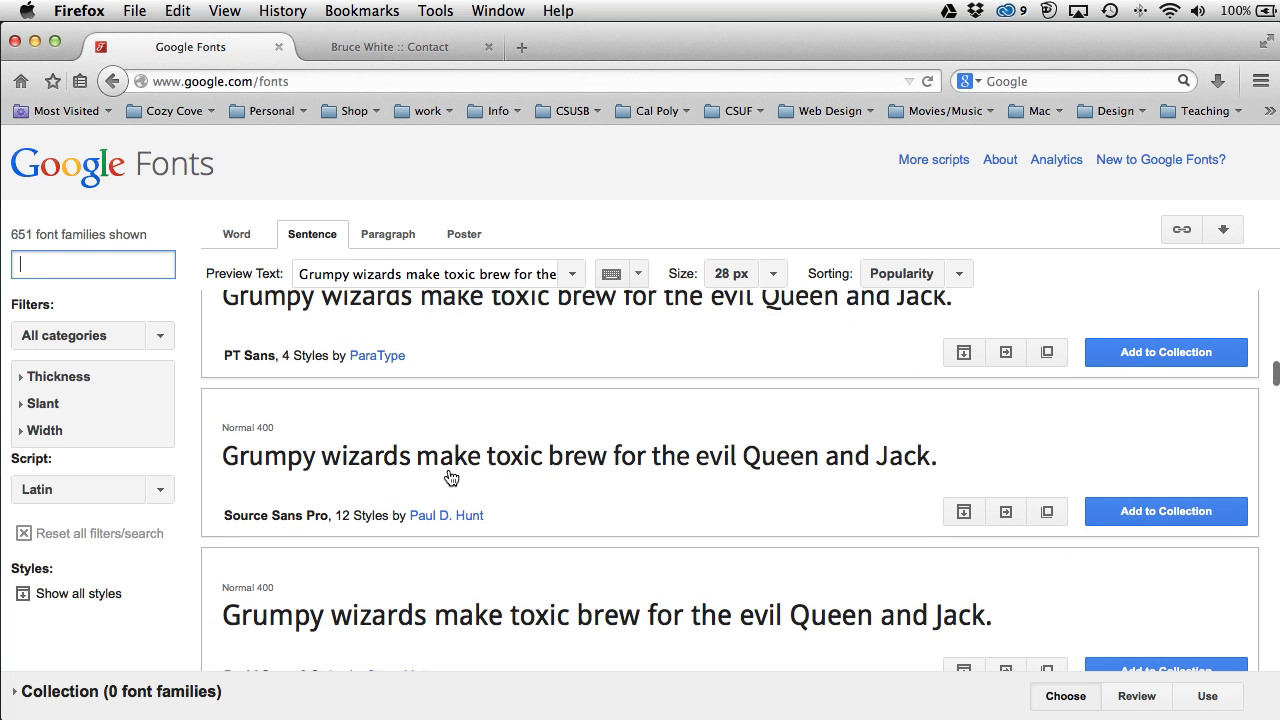
{"action": "scroll", "coordinate": [452, 478], "scroll_direction": "down", "scroll_amount": 5}
{"action": "scroll", "coordinate": [445, 476], "scroll_direction": "down", "scroll_amount": 7}
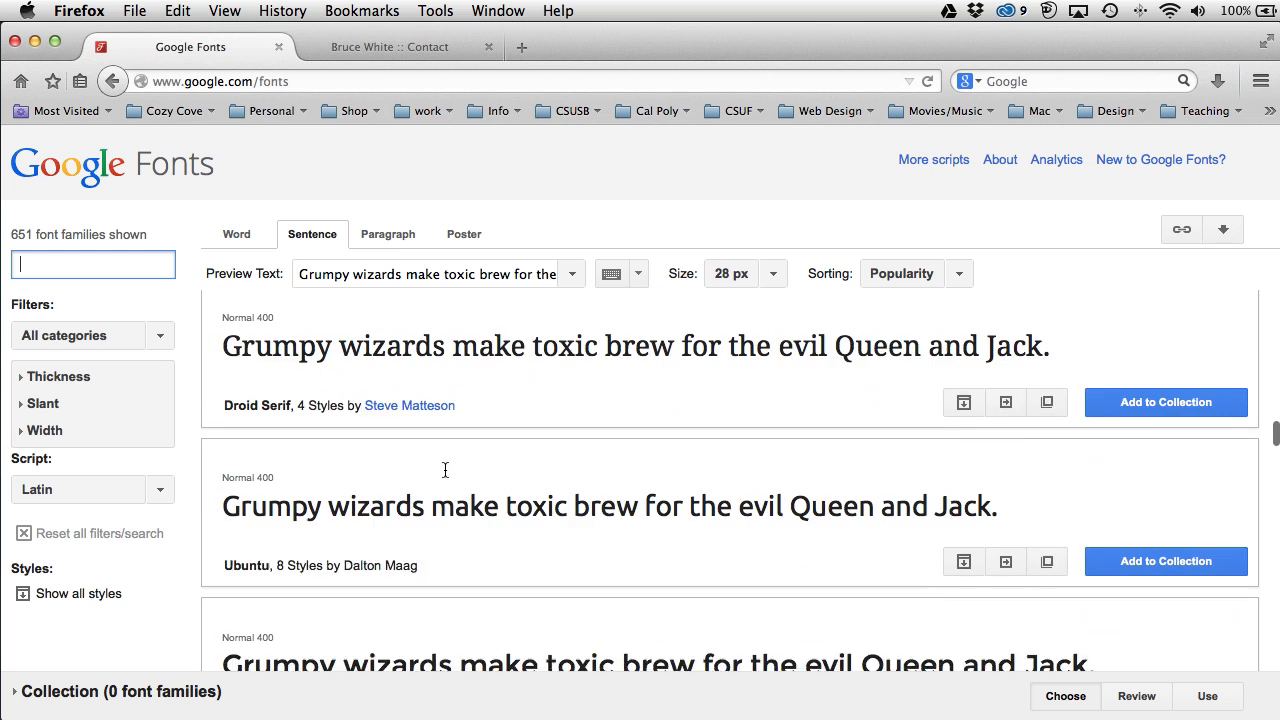
{"action": "scroll", "coordinate": [445, 472], "scroll_direction": "down", "scroll_amount": 4}
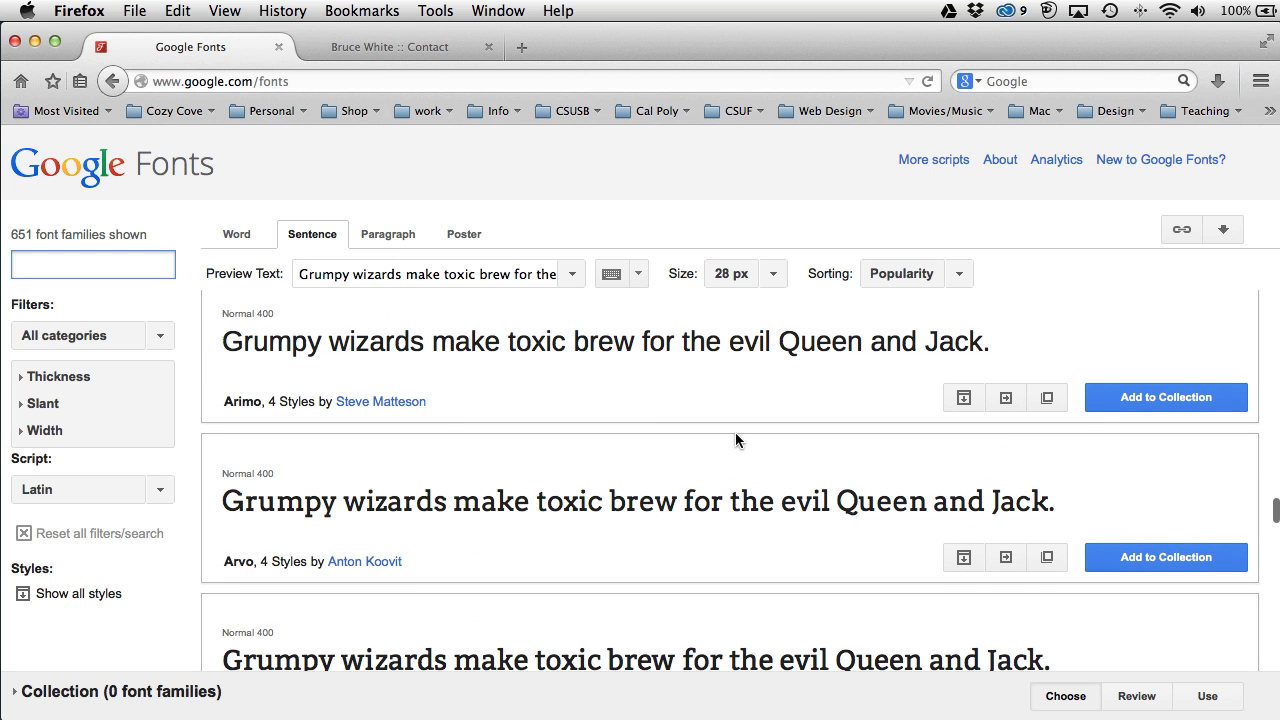
{"action": "scroll", "coordinate": [728, 434], "scroll_direction": "up", "scroll_amount": 15}
{"action": "left_click", "coordinate": [87, 271]}
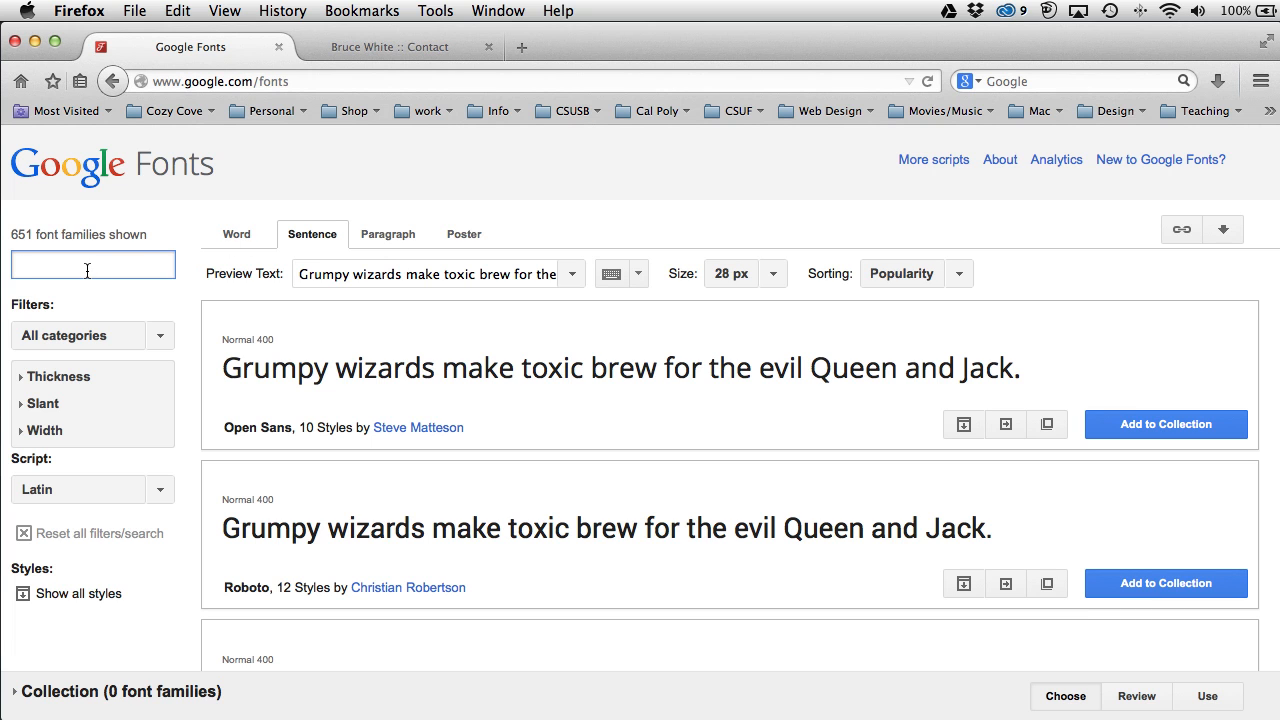
Step: Search Google Fonts for 'alex' and inspect the Alex Brush preview text
{"action": "type", "text": "alex"}
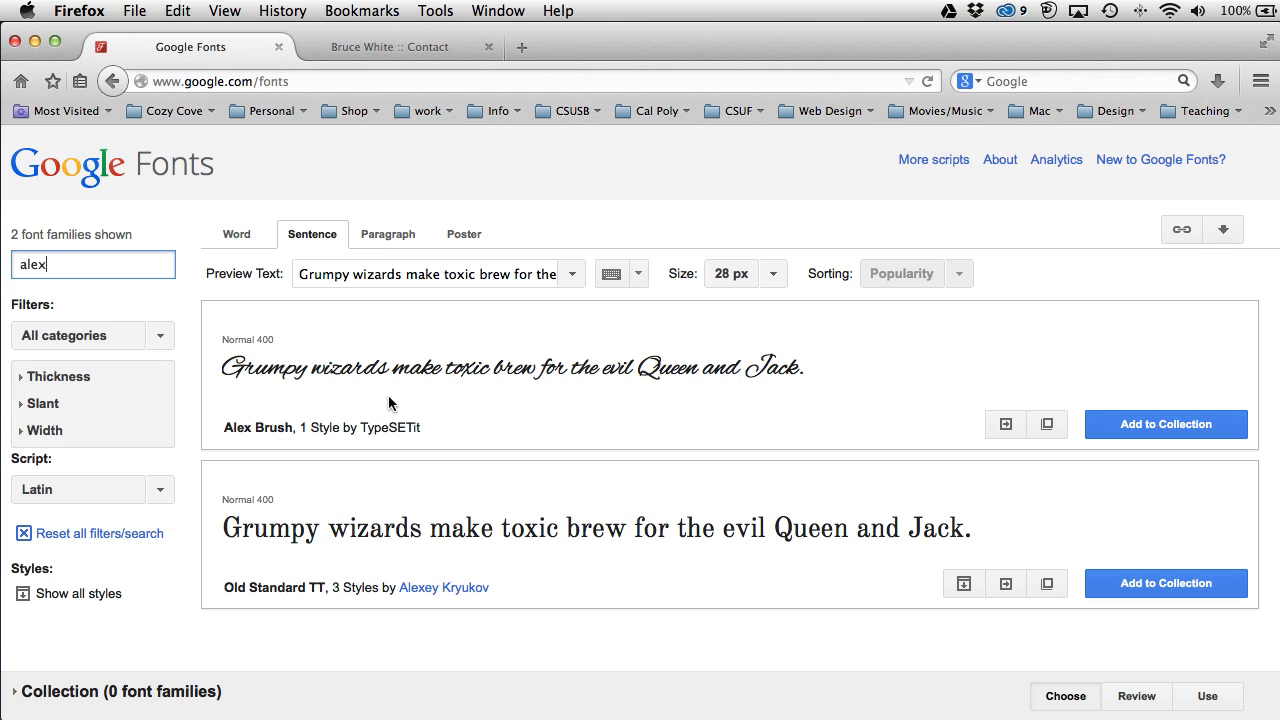
{"action": "left_click_drag", "start_coordinate": [378, 368], "coordinate": [434, 375]}
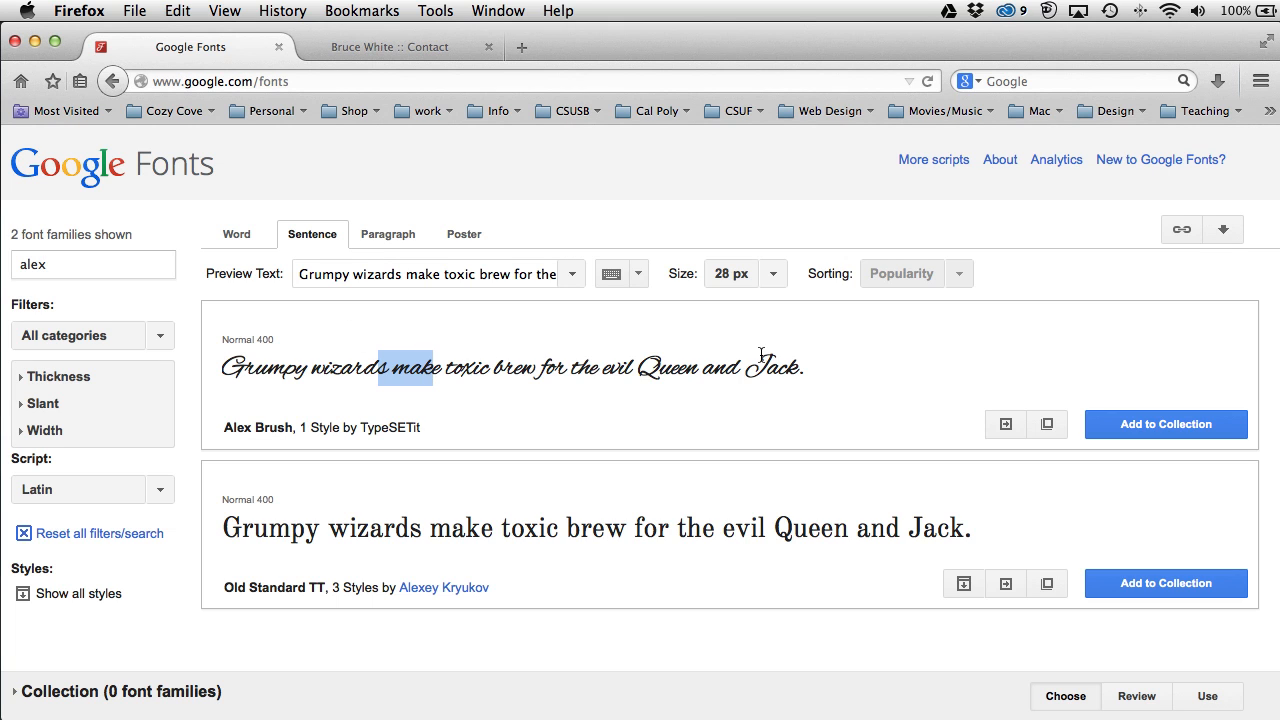
{"action": "left_click", "coordinate": [832, 367]}
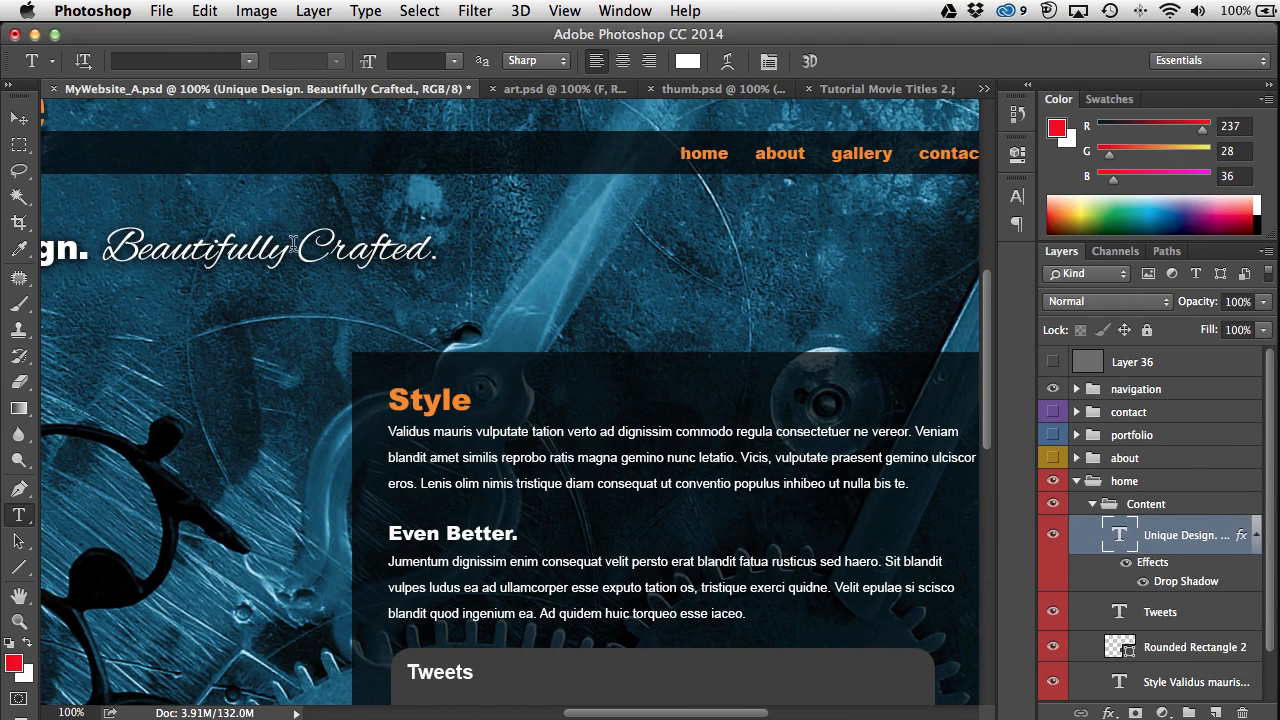
Step: Zoom out to 66.7%, pan the whole mockup into view, and collapse the home group
{"action": "key", "text": "super+minus"}
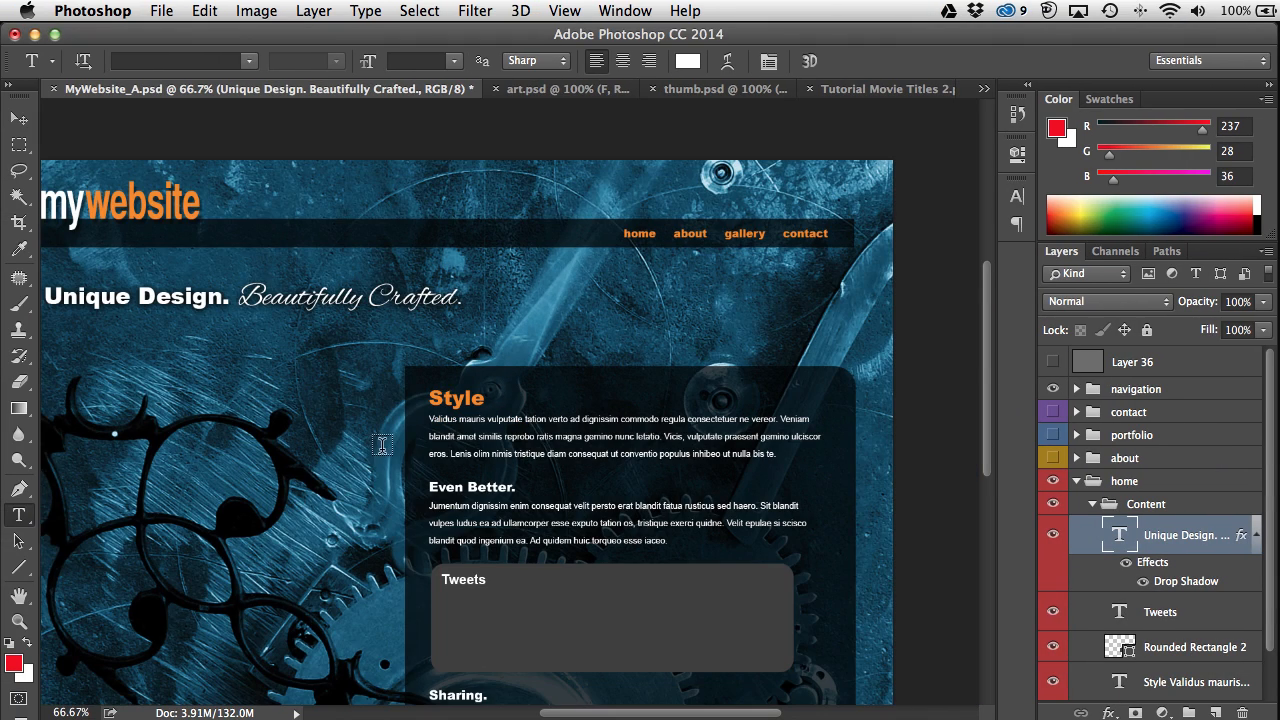
{"action": "left_click_drag", "start_coordinate": [316, 513], "coordinate": [398, 473]}
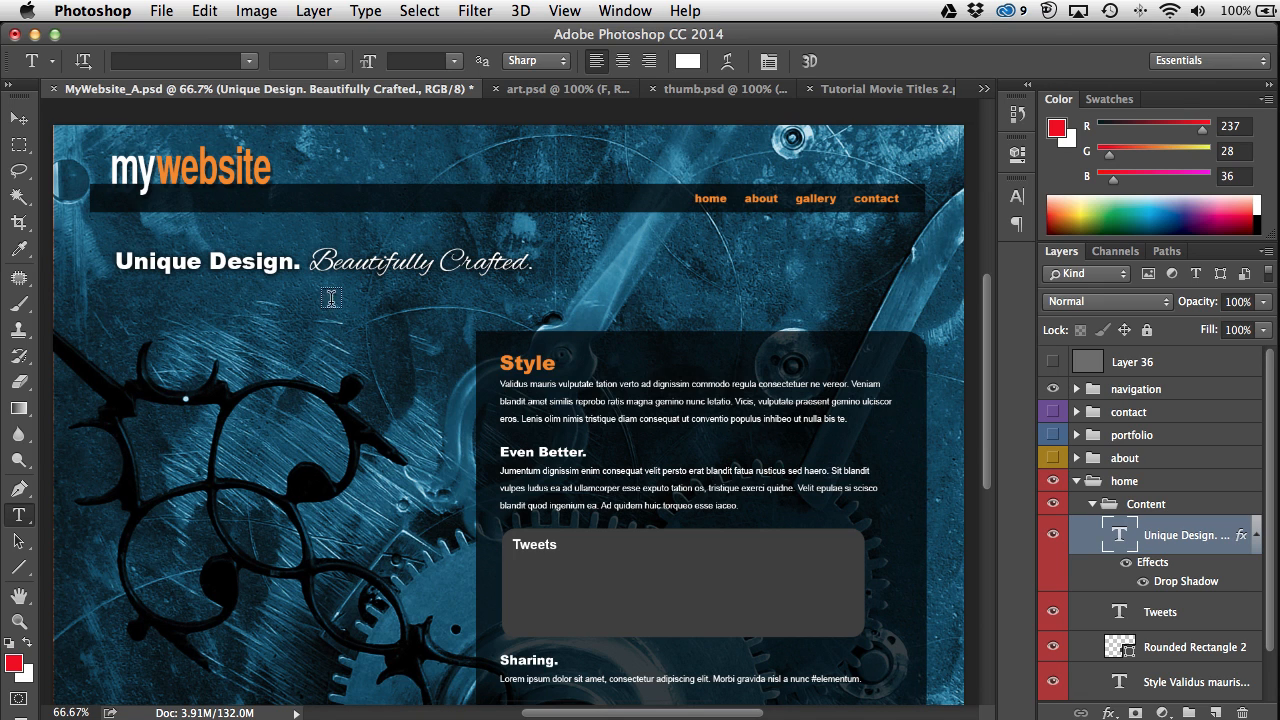
{"action": "left_click", "coordinate": [1075, 482]}
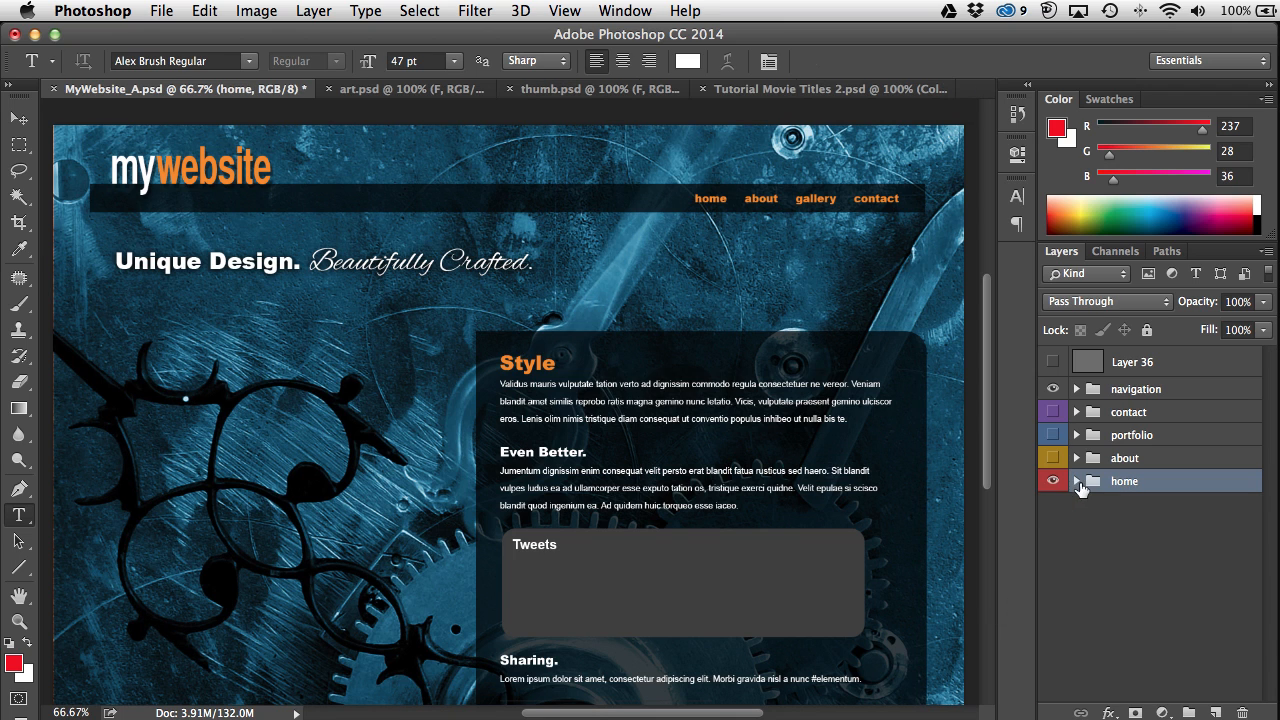
Step: Expand the navigation group, toggle the Logo layer's visibility, then collapse and hide the group
{"action": "left_click", "coordinate": [1071, 390]}
{"action": "left_click", "coordinate": [1076, 390]}
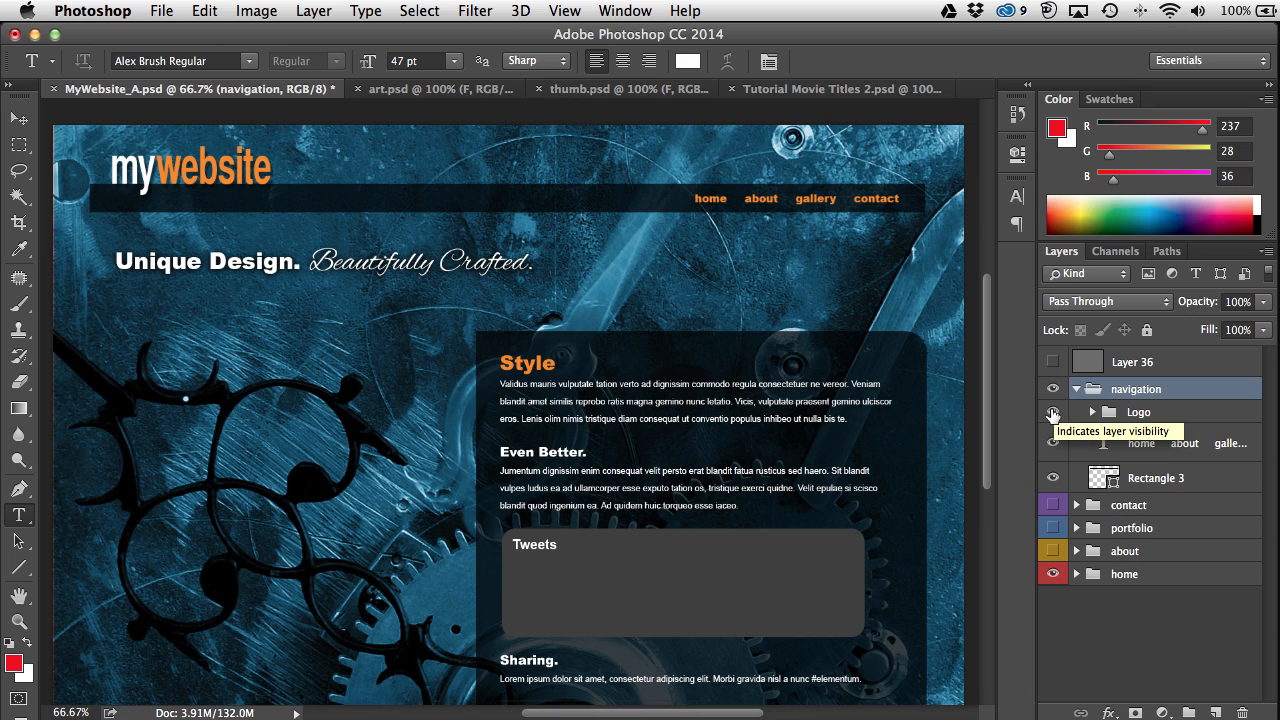
{"action": "left_click", "coordinate": [1053, 413]}
{"action": "left_click", "coordinate": [1053, 413]}
{"action": "left_click", "coordinate": [1053, 413], "text": "alt"}
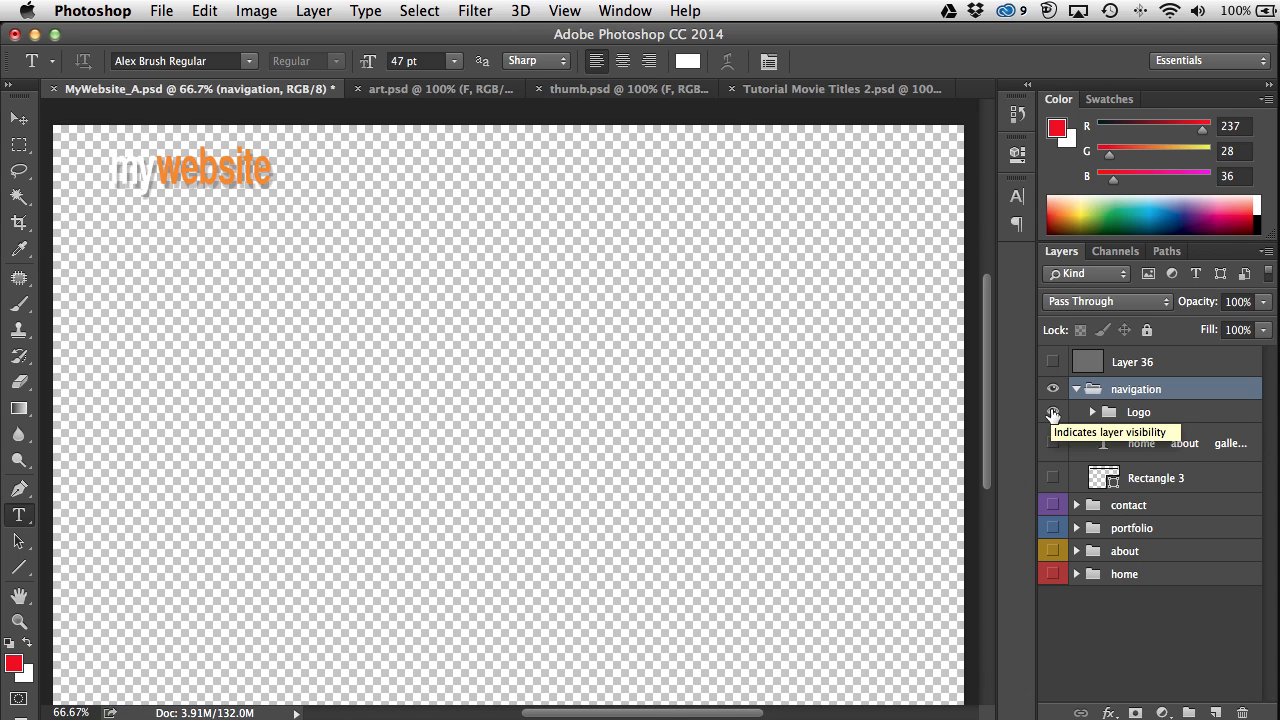
{"action": "left_click", "coordinate": [1053, 413], "text": "alt"}
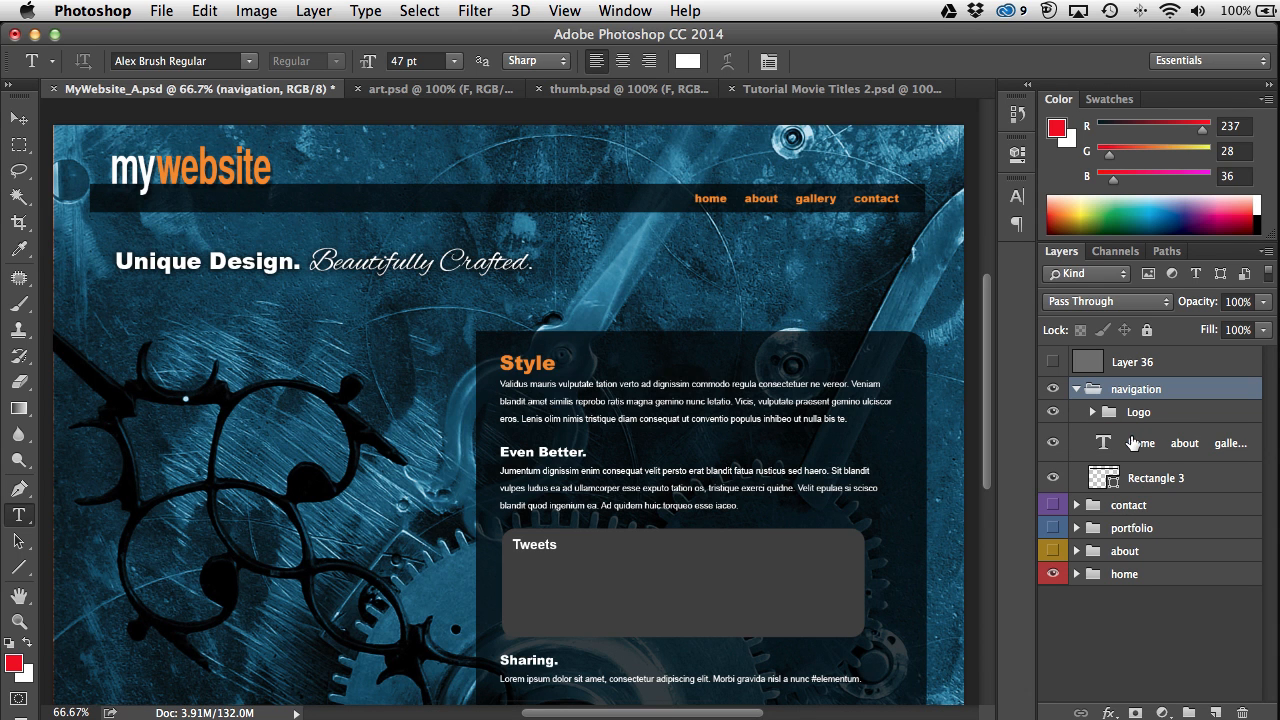
{"action": "left_click", "coordinate": [1076, 389]}
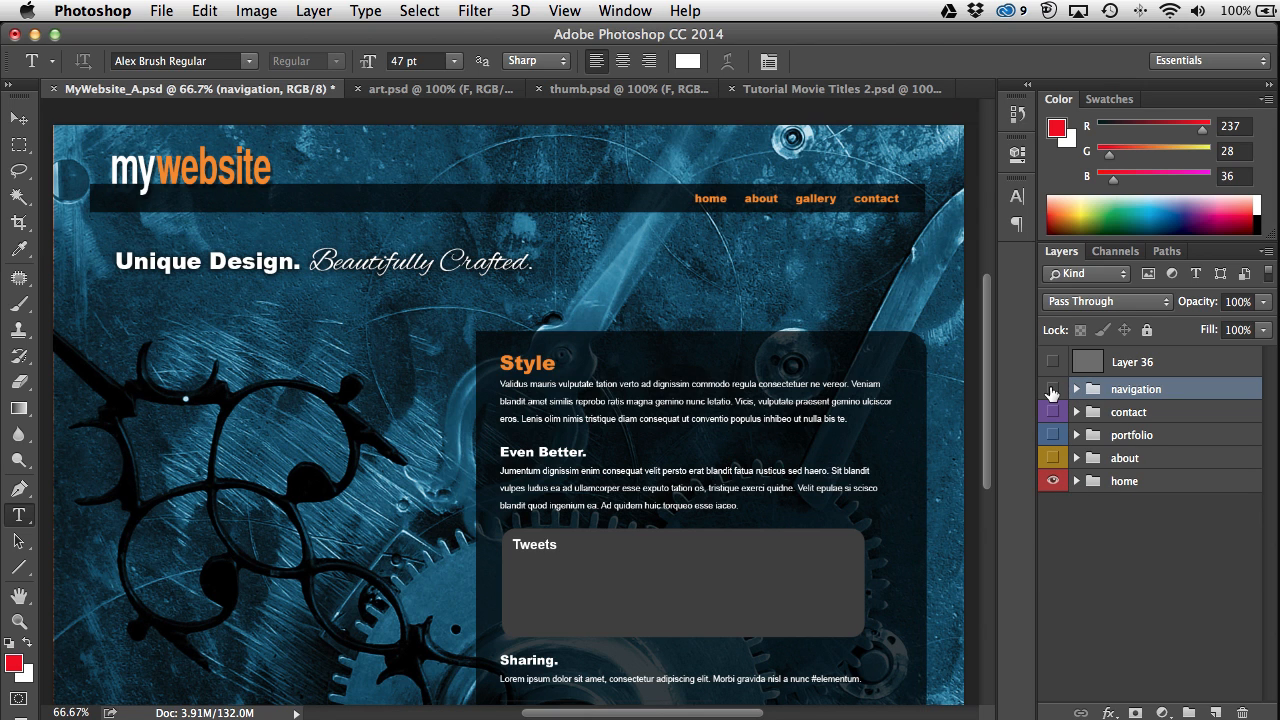
{"action": "left_click", "coordinate": [1052, 389]}
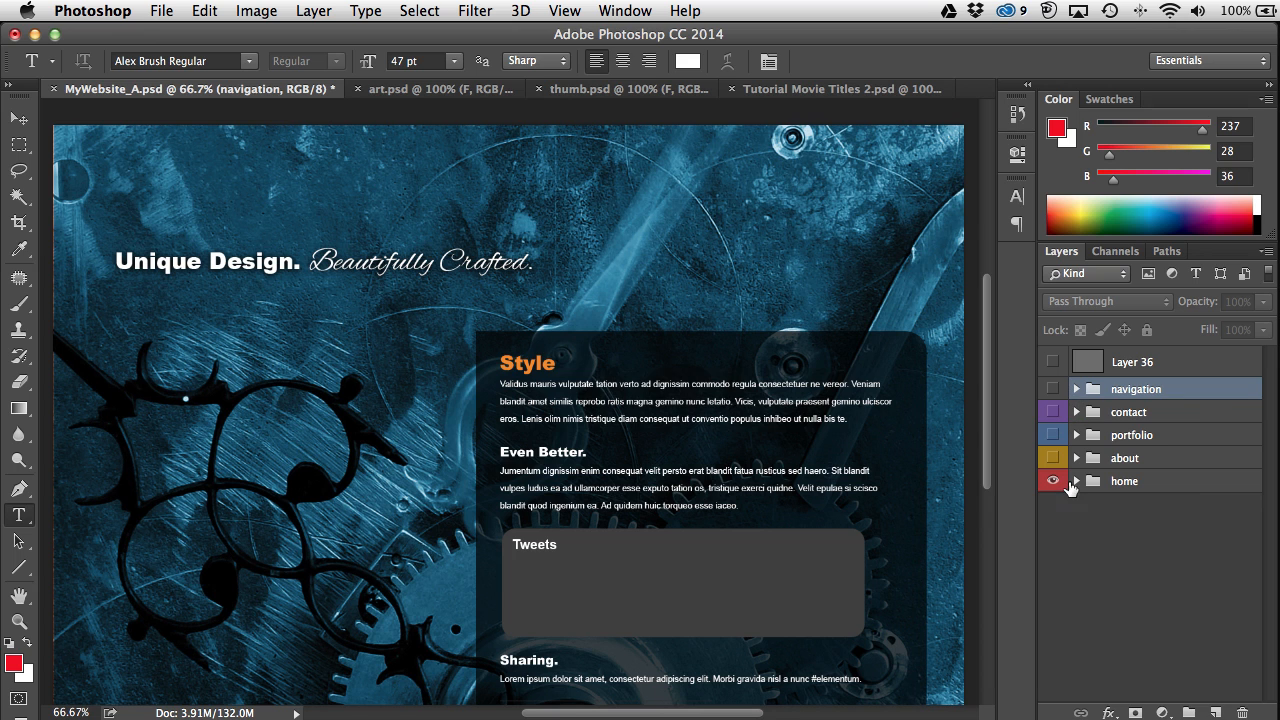
Step: Expand the home group, collapsing and hiding its Content folder
{"action": "left_click", "coordinate": [1075, 481]}
{"action": "left_click", "coordinate": [1092, 504]}
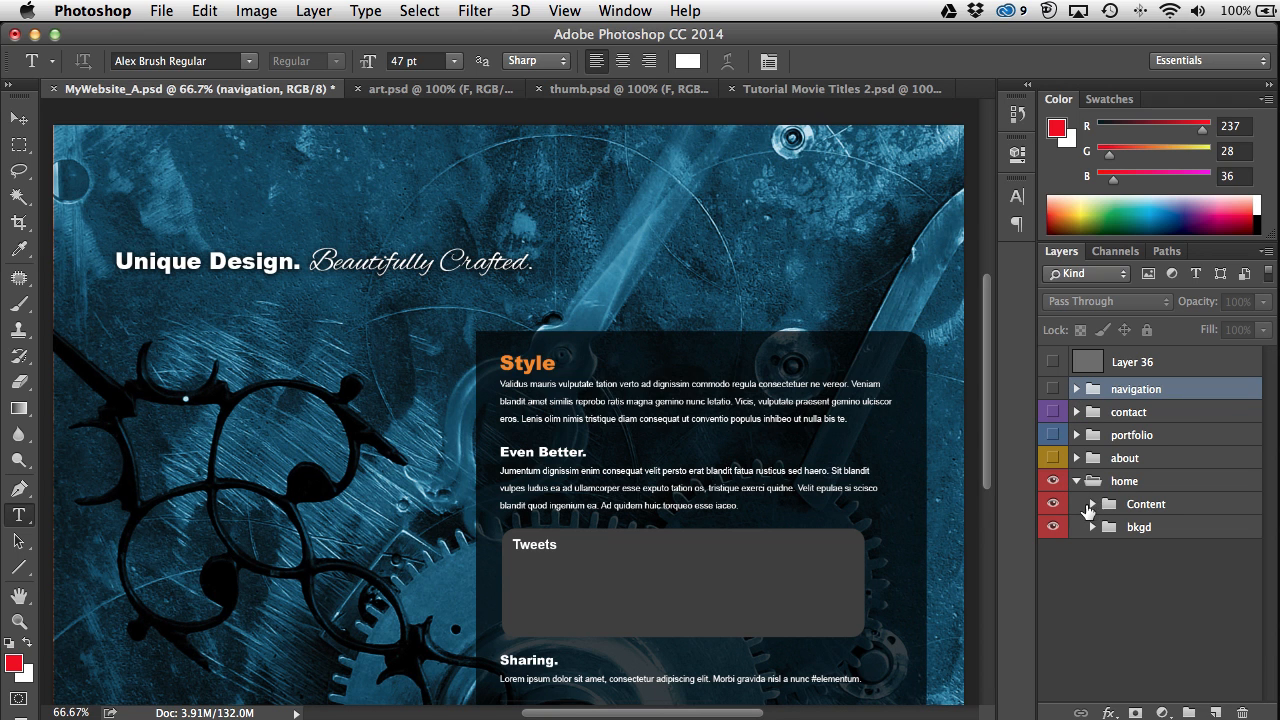
{"action": "left_click", "coordinate": [1053, 505]}
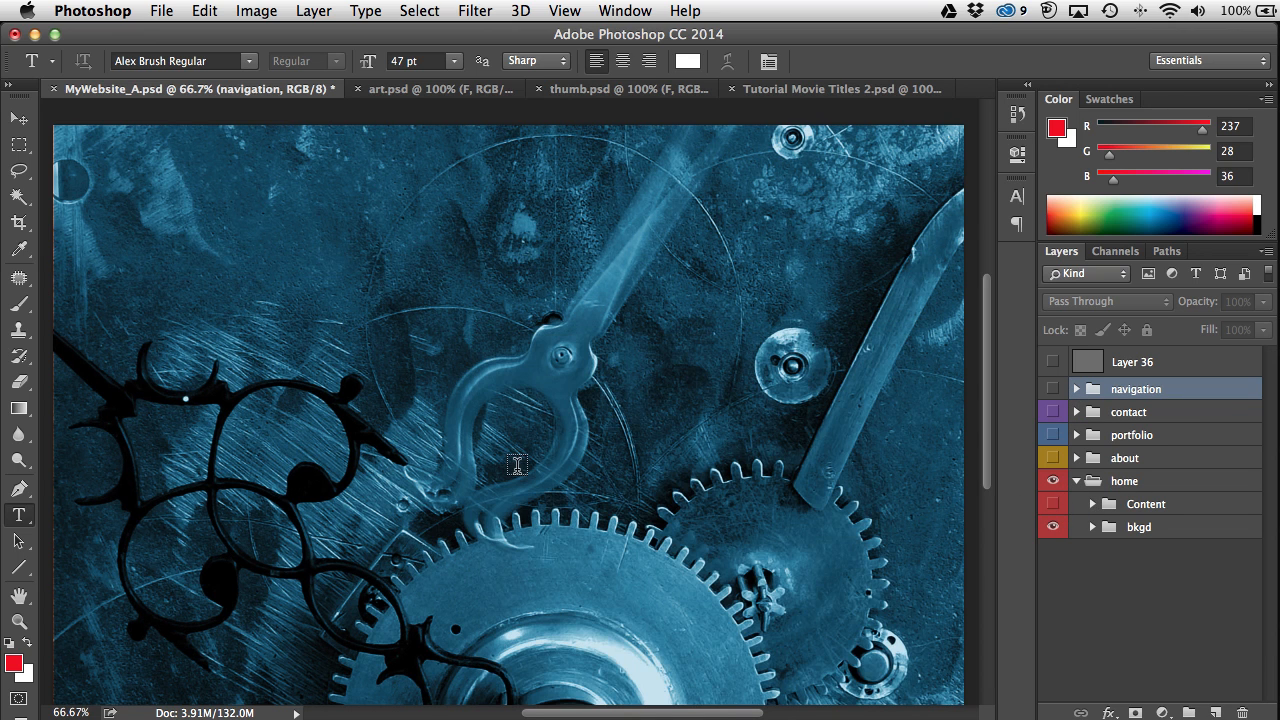
{"action": "scroll", "coordinate": [517, 465], "scroll_direction": "down", "scroll_amount": 10}
{"action": "scroll", "coordinate": [517, 465], "scroll_direction": "up", "scroll_amount": 5}
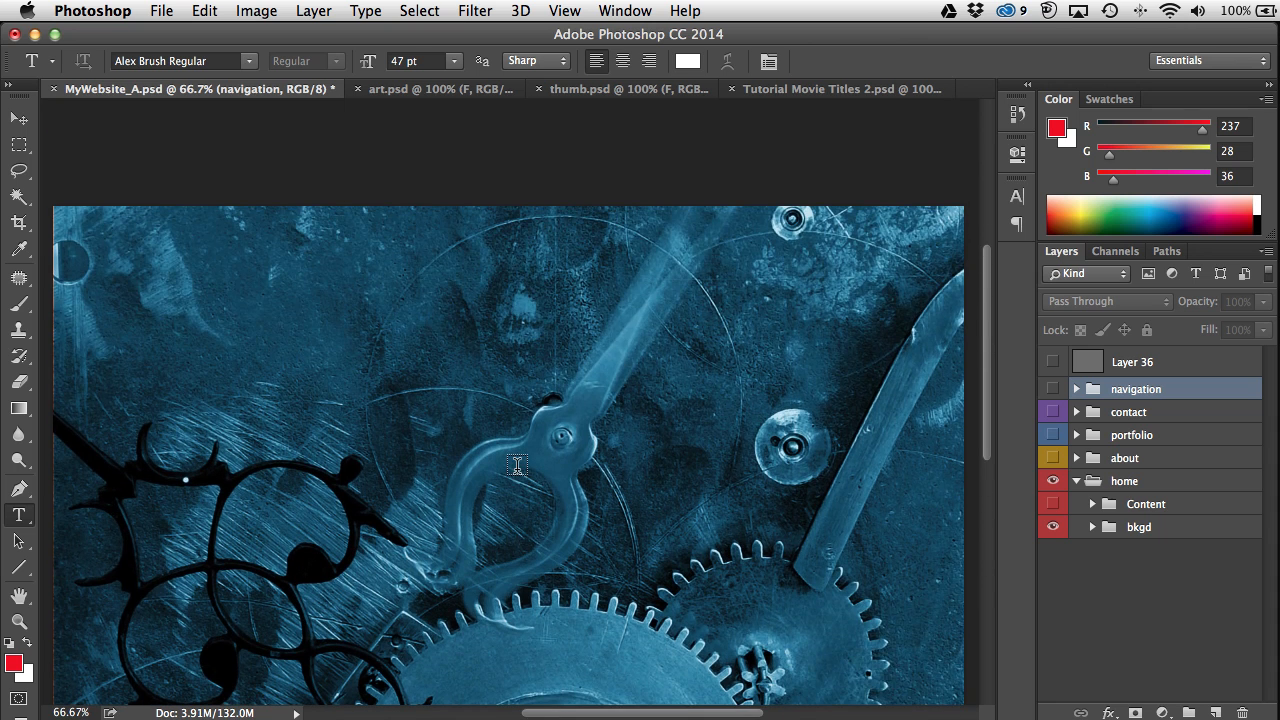
{"action": "scroll", "coordinate": [517, 465], "scroll_direction": "down", "scroll_amount": 5}
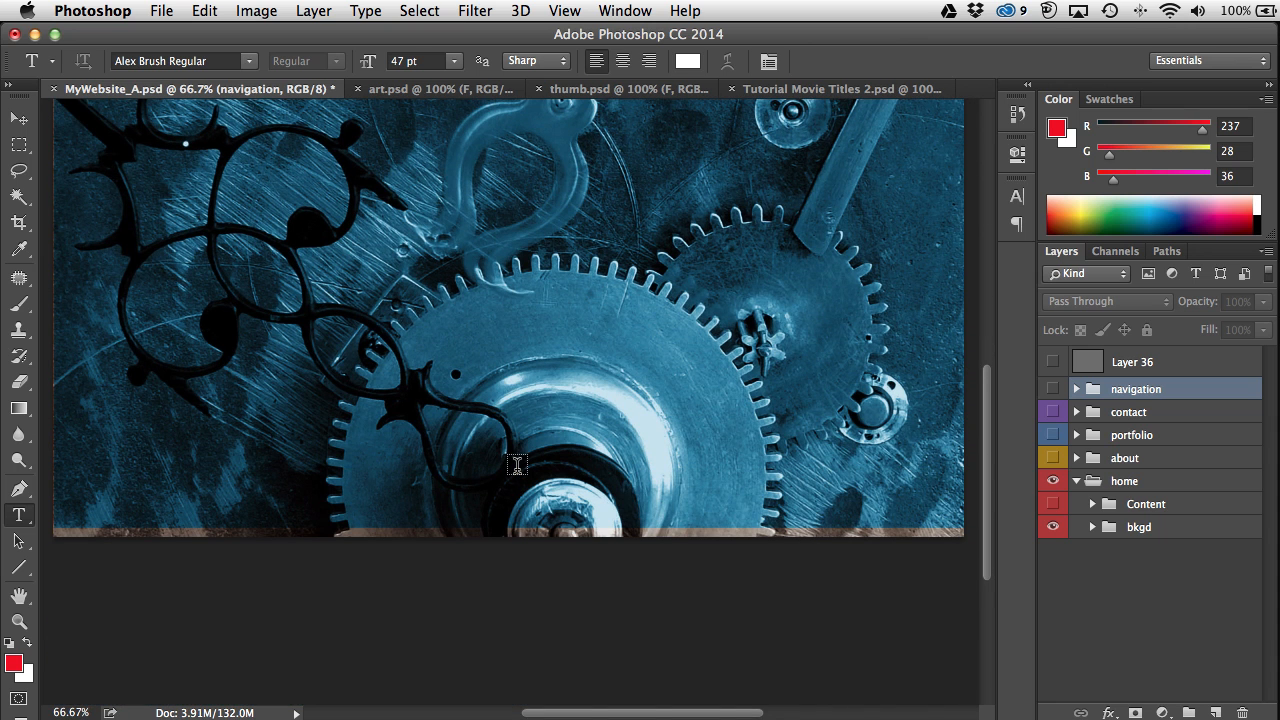
Step: Expand bkgd, select Layer 0, trial-nudge it with the Move tool, and undo the move
{"action": "left_click", "coordinate": [1092, 527]}
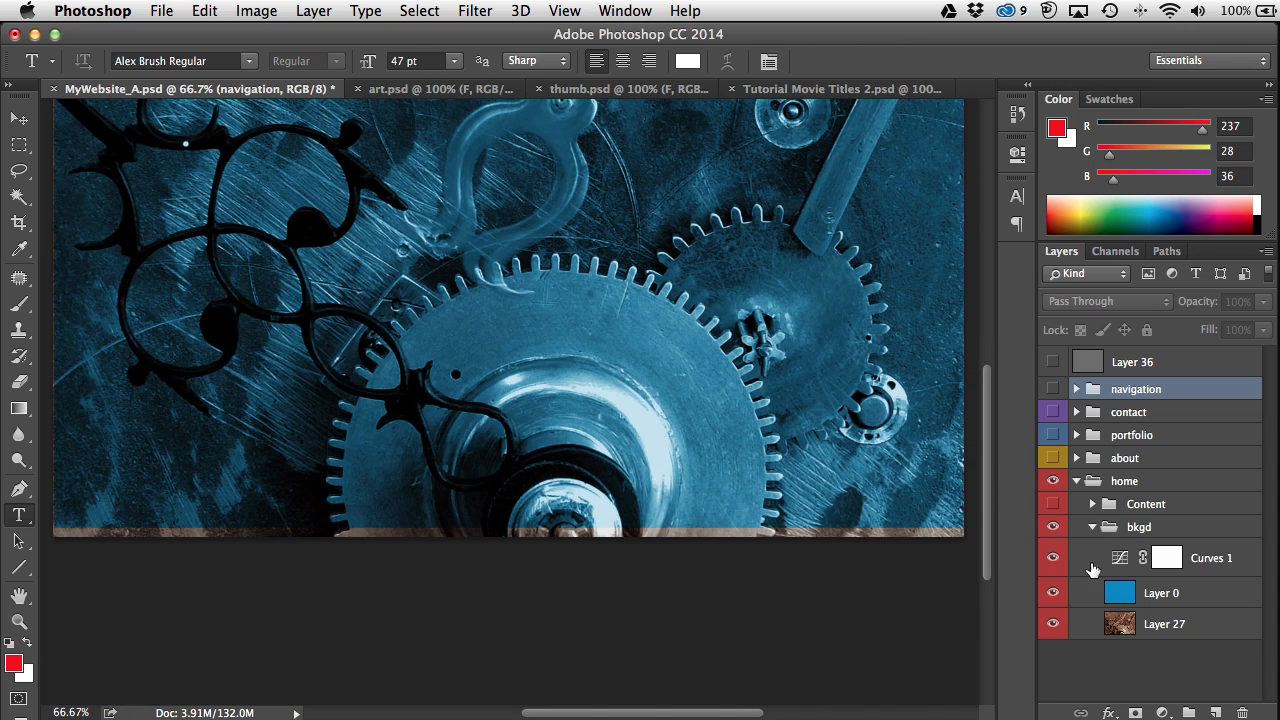
{"action": "left_click", "coordinate": [1129, 600]}
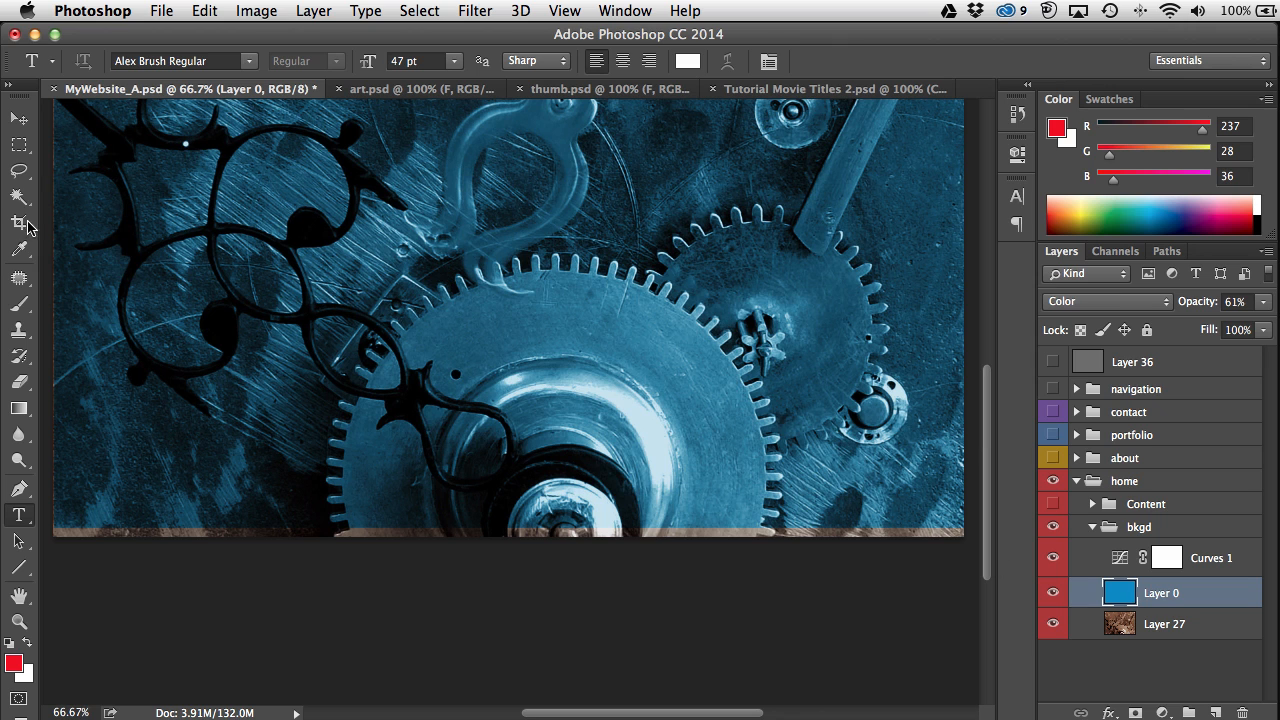
{"action": "left_click", "coordinate": [18, 118]}
{"action": "left_click_drag", "start_coordinate": [188, 210], "coordinate": [188, 222]}
{"action": "key", "text": "super+z"}
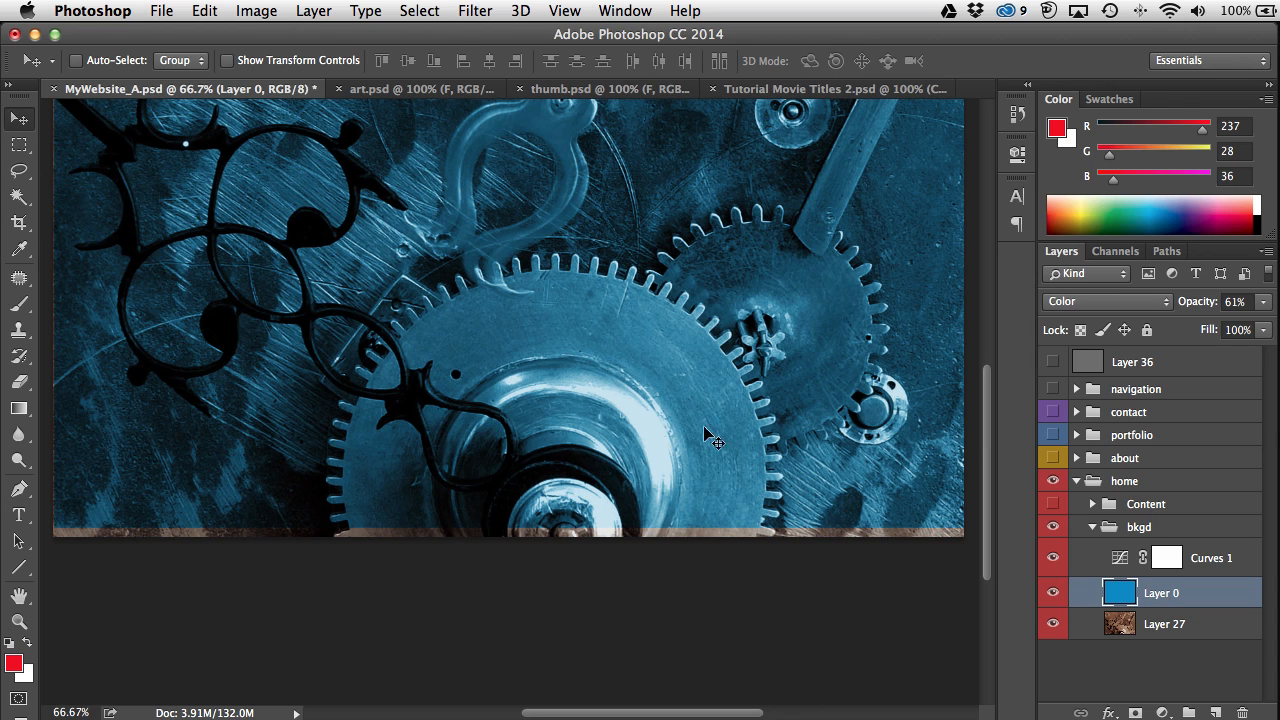
{"action": "left_click_drag", "start_coordinate": [984, 420], "coordinate": [995, 353]}
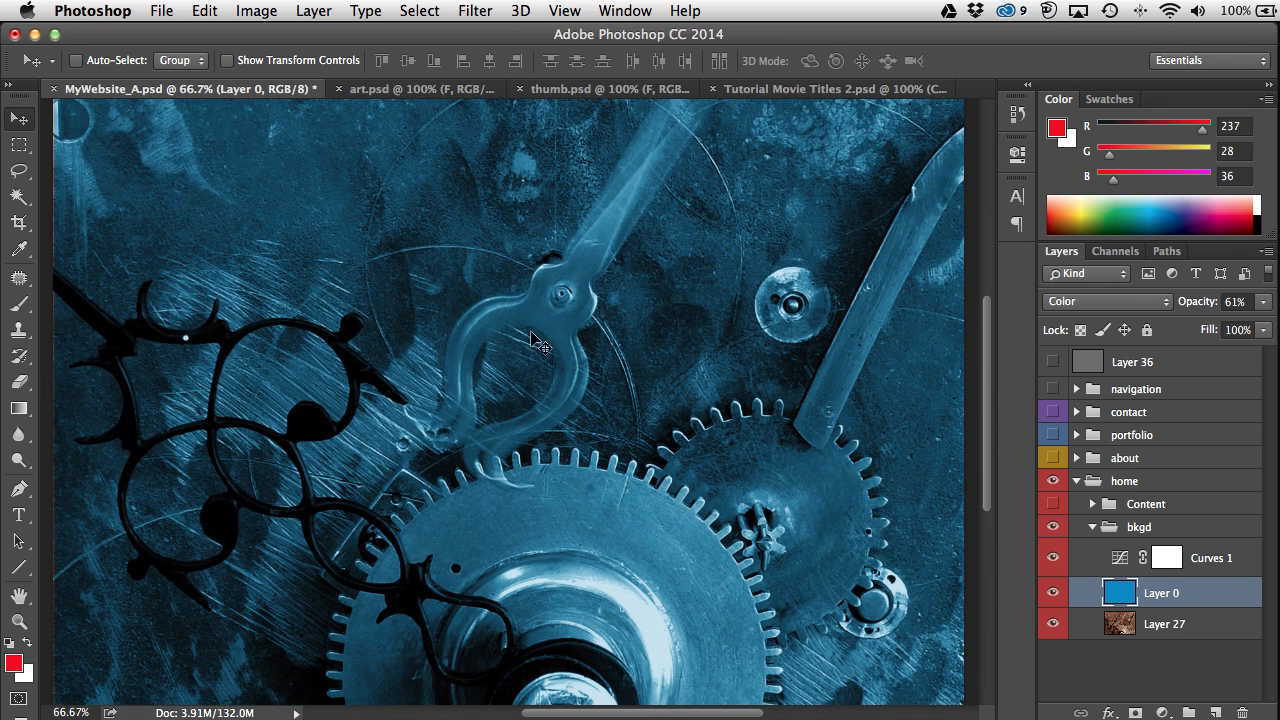
{"action": "left_click", "coordinate": [163, 12]}
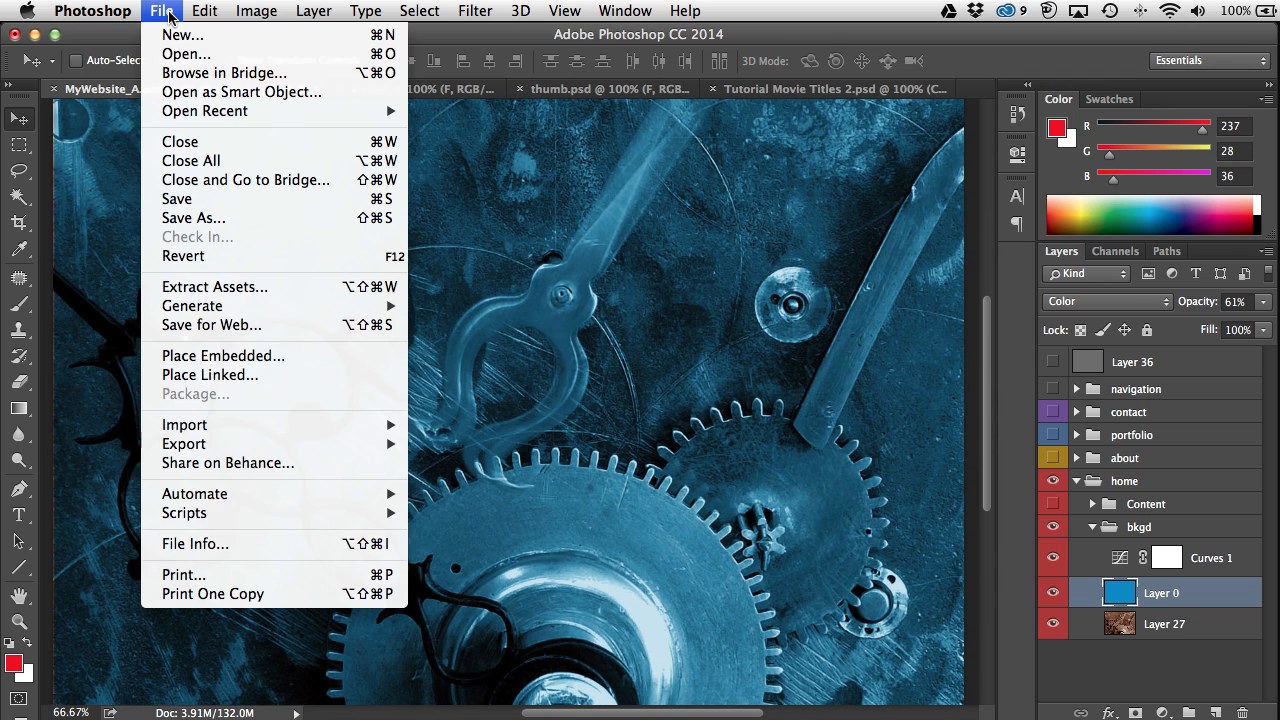
Step: Open Save for Web and pan around the Optimized-only preview
{"action": "left_click", "coordinate": [243, 333]}
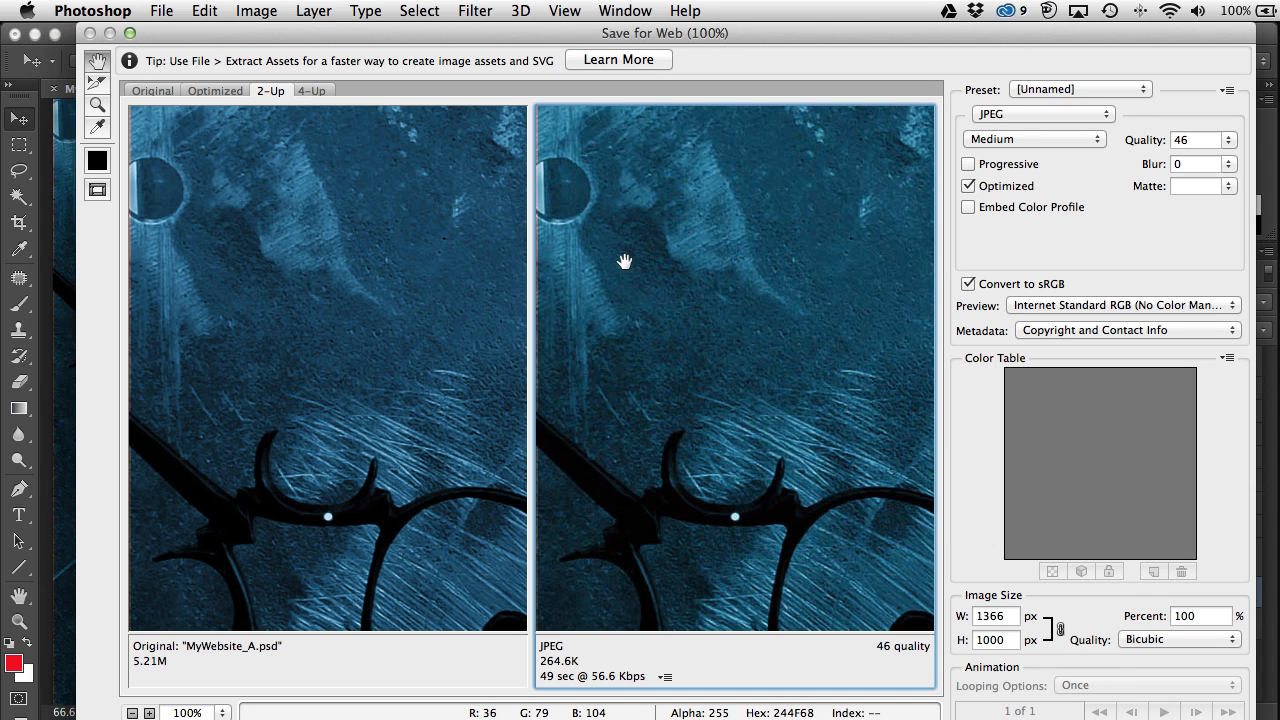
{"action": "left_click_drag", "start_coordinate": [751, 35], "coordinate": [732, 32]}
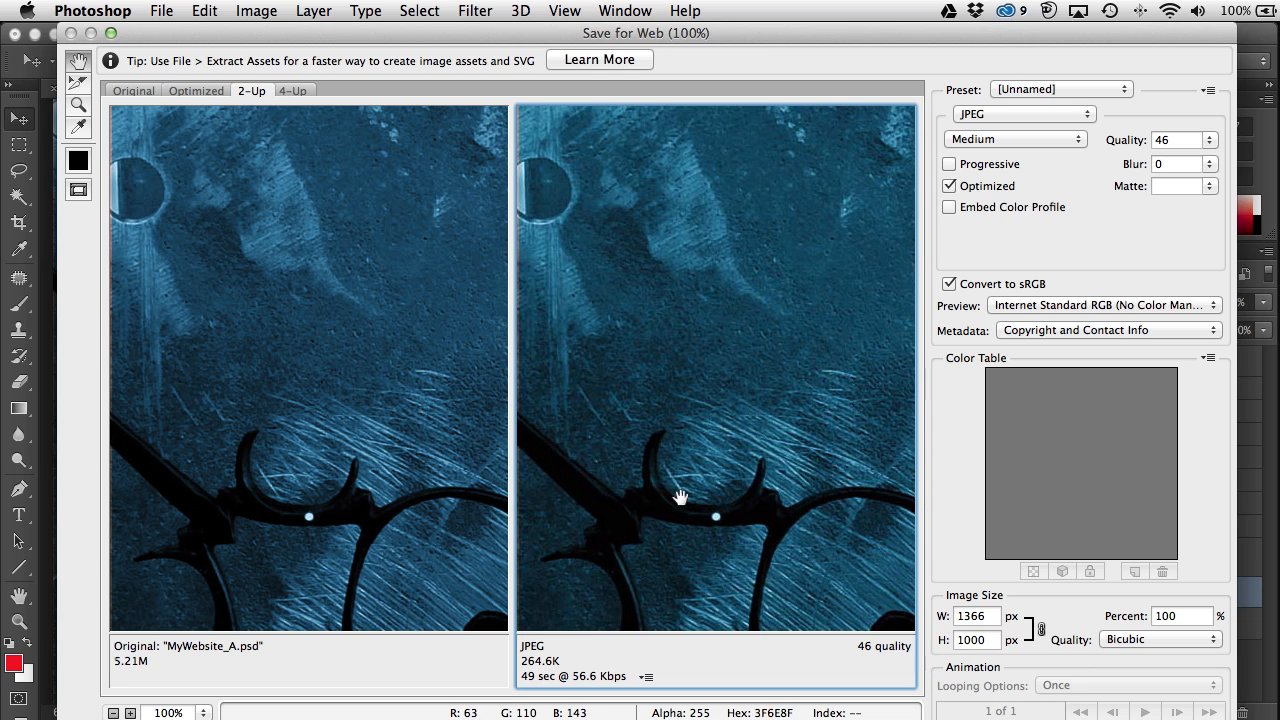
{"action": "left_click", "coordinate": [192, 92]}
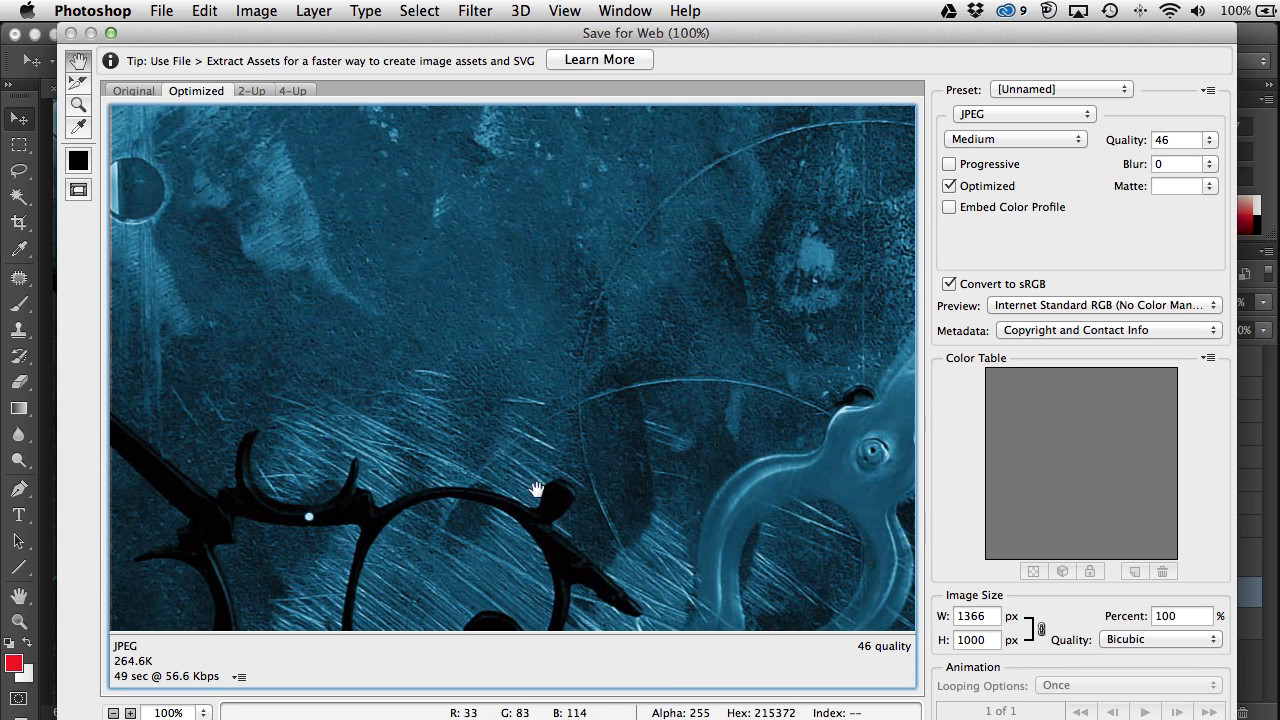
{"action": "left_click_drag", "start_coordinate": [658, 420], "coordinate": [614, 343]}
{"action": "left_click_drag", "start_coordinate": [491, 269], "coordinate": [514, 331]}
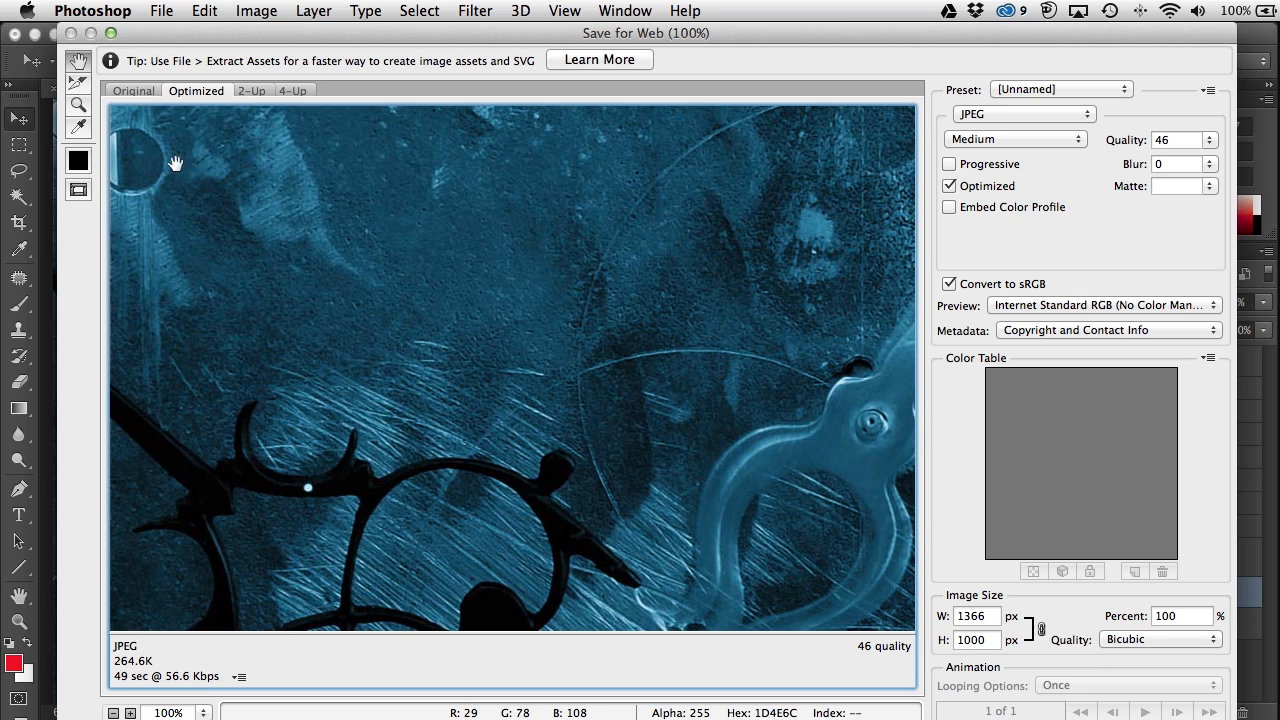
Step: Compare the original and the quality-46 JPEG (264.6K) in the 2-Up view
{"action": "left_click", "coordinate": [248, 91]}
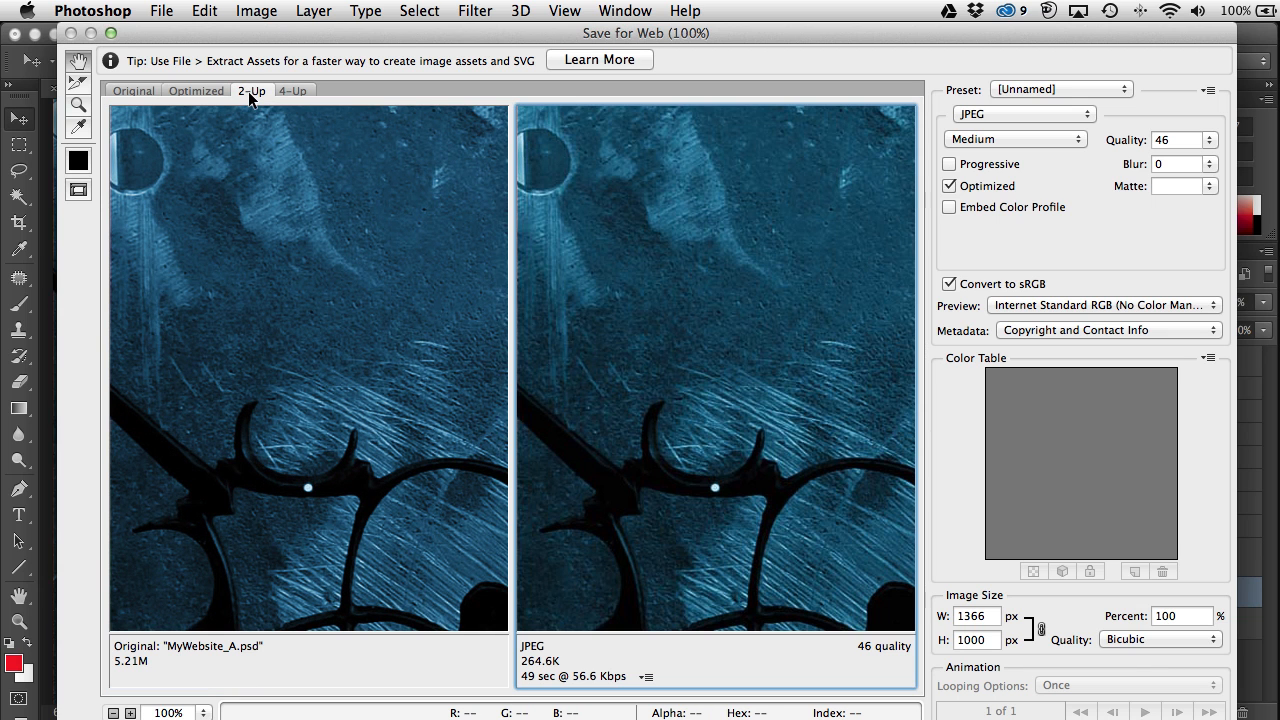
{"action": "left_click", "coordinate": [233, 303]}
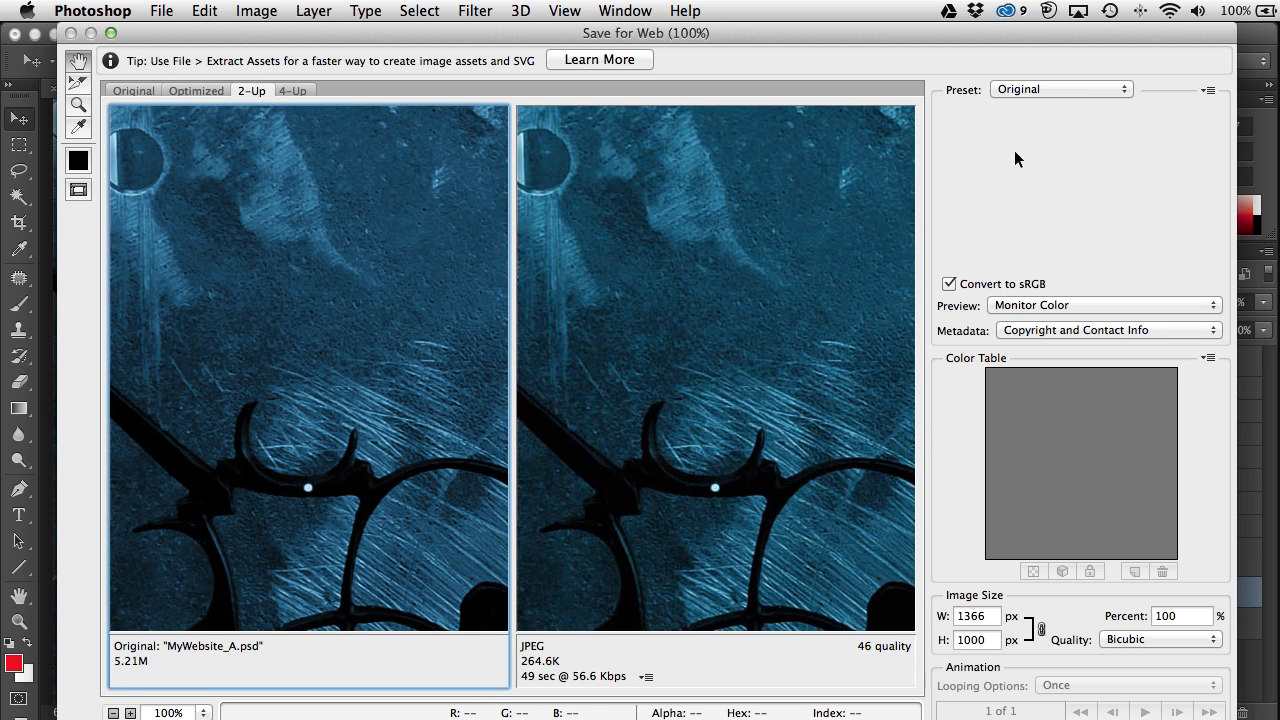
{"action": "left_click_drag", "start_coordinate": [440, 283], "coordinate": [343, 204]}
{"action": "scroll", "coordinate": [409, 500], "scroll_direction": "down", "scroll_amount": 5}
{"action": "left_click", "coordinate": [666, 288]}
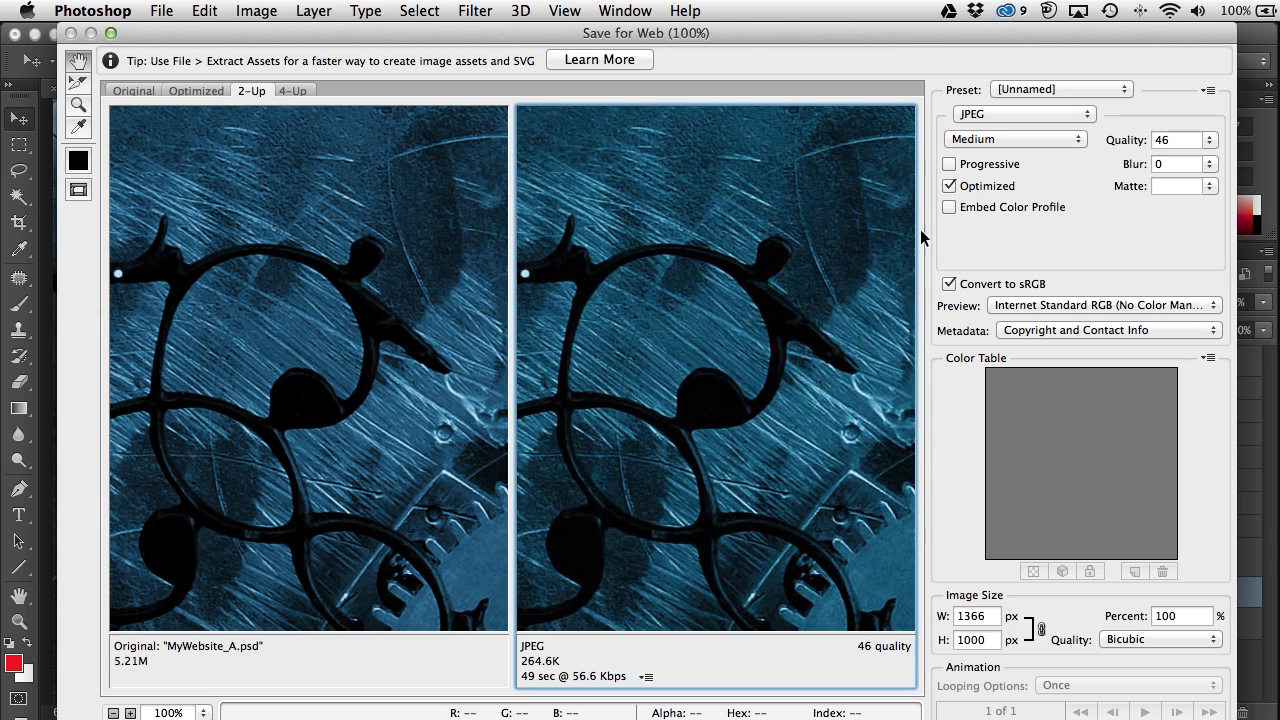
{"action": "left_click", "coordinate": [1107, 90]}
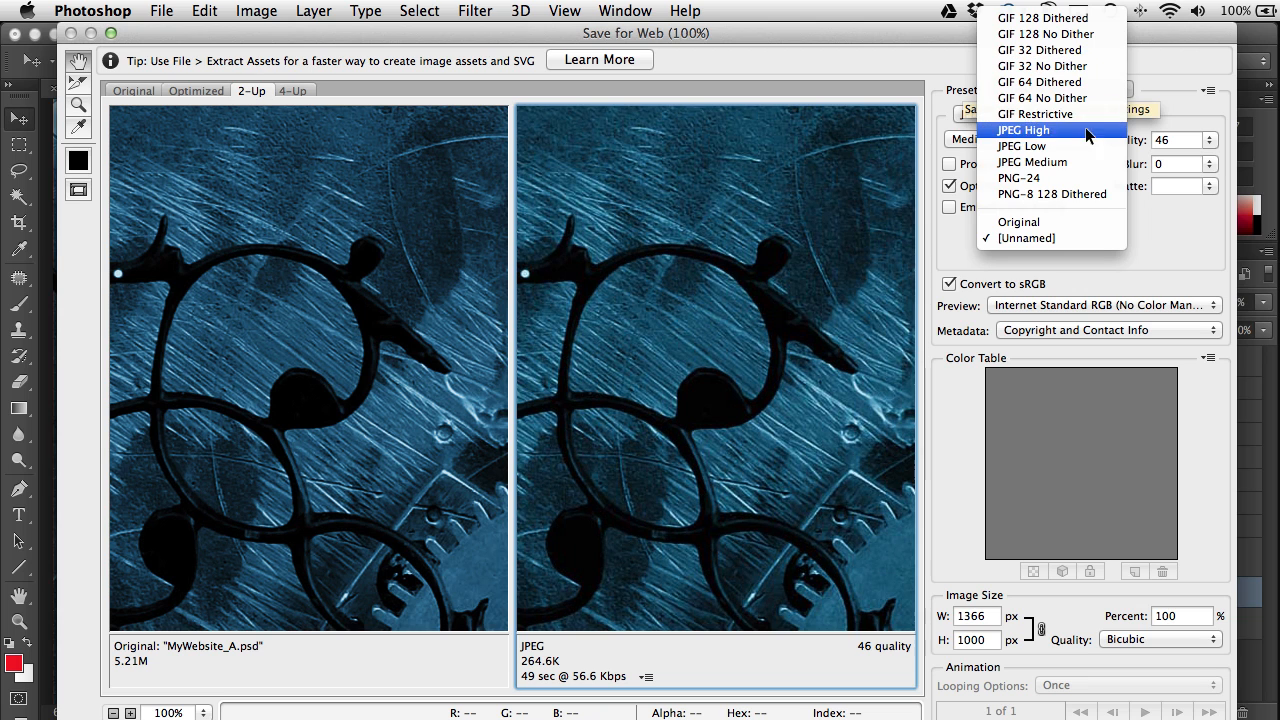
Step: Apply the JPEG High preset, giving quality 60 and a 400.6K estimate
{"action": "left_click", "coordinate": [1033, 132]}
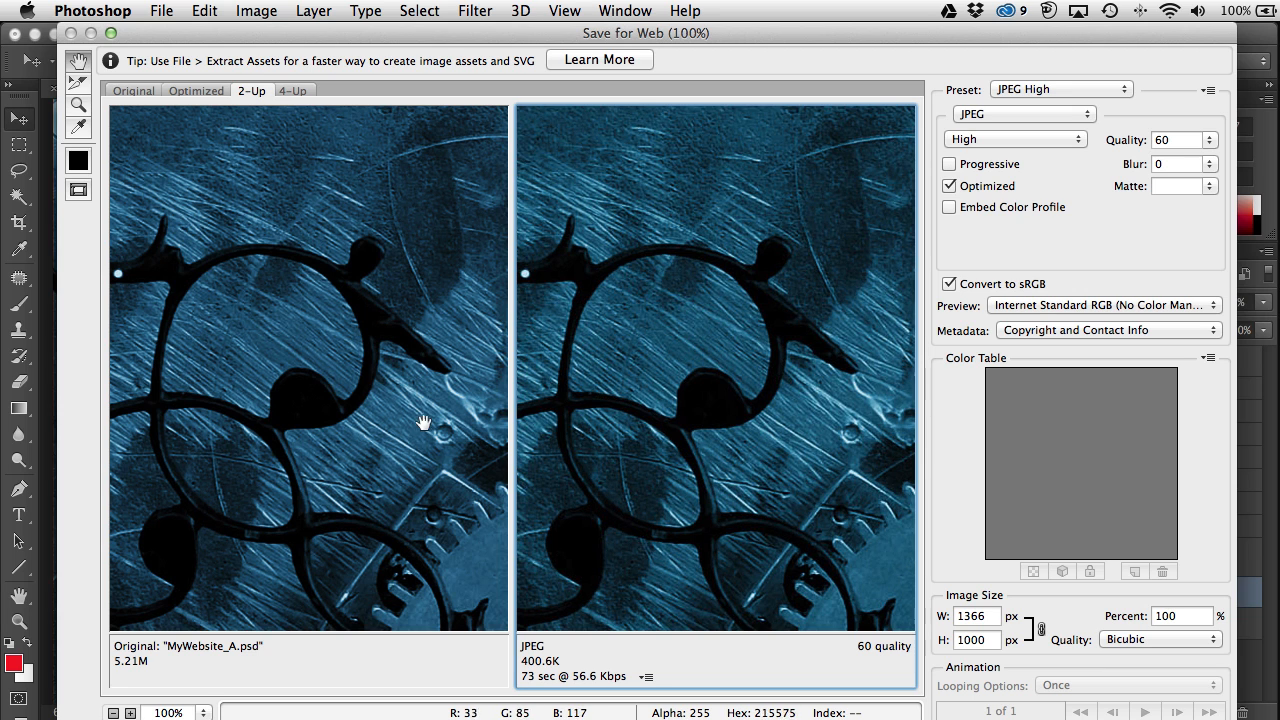
{"action": "left_click", "coordinate": [203, 713]}
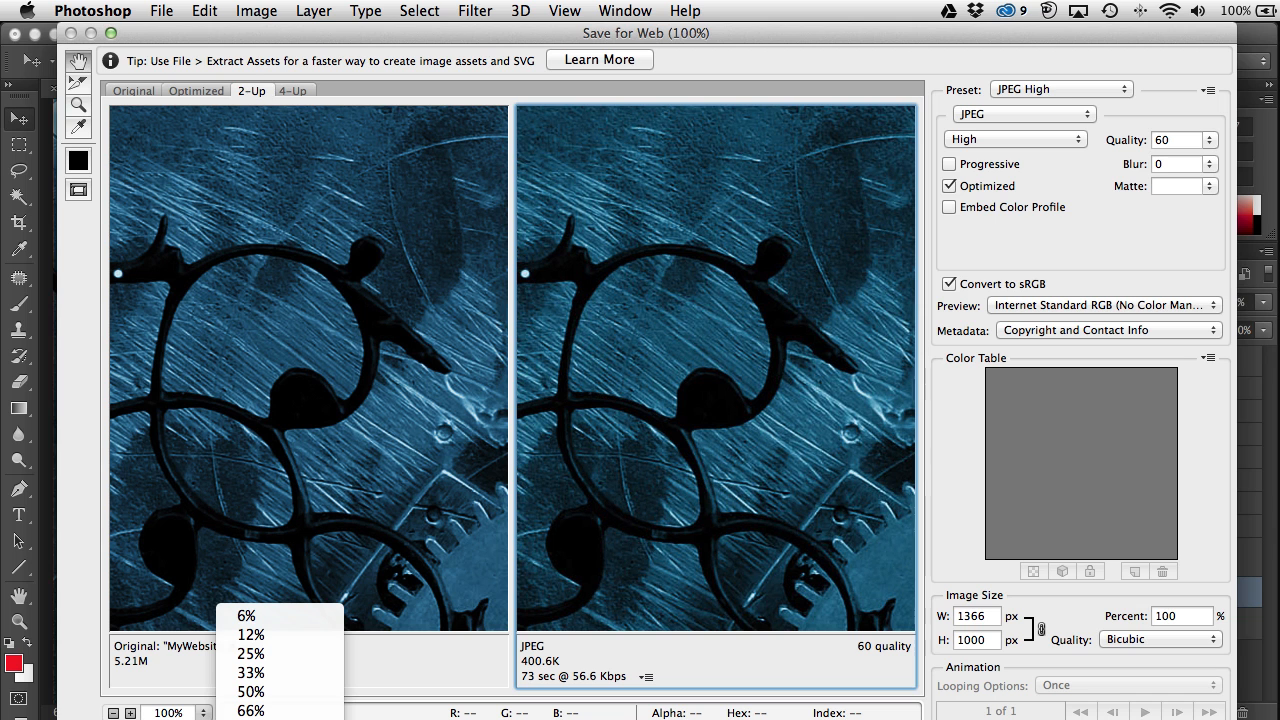
Step: Zoom the previews to 400% and pan to a gear detail in the optimized pane
{"action": "left_click", "coordinate": [250, 719]}
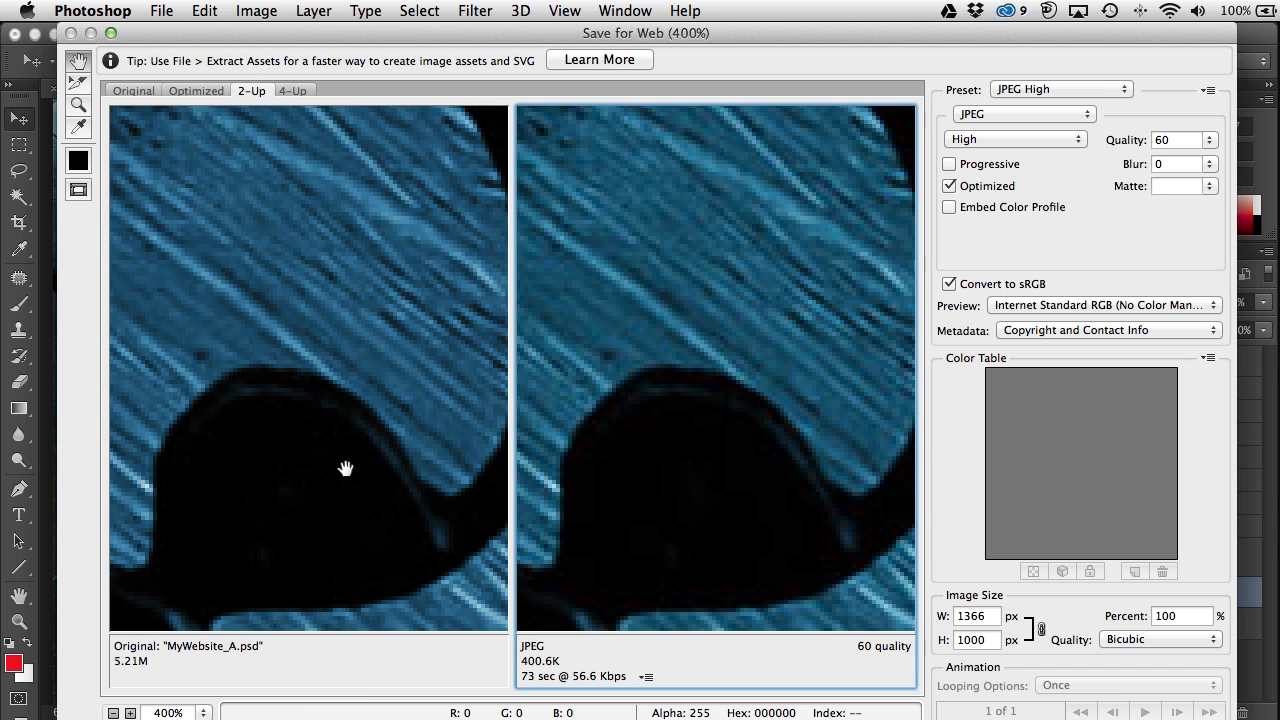
{"action": "left_click_drag", "start_coordinate": [355, 527], "coordinate": [268, 312]}
{"action": "left_click_drag", "start_coordinate": [500, 560], "coordinate": [245, 268]}
{"action": "left_click_drag", "start_coordinate": [324, 526], "coordinate": [217, 280]}
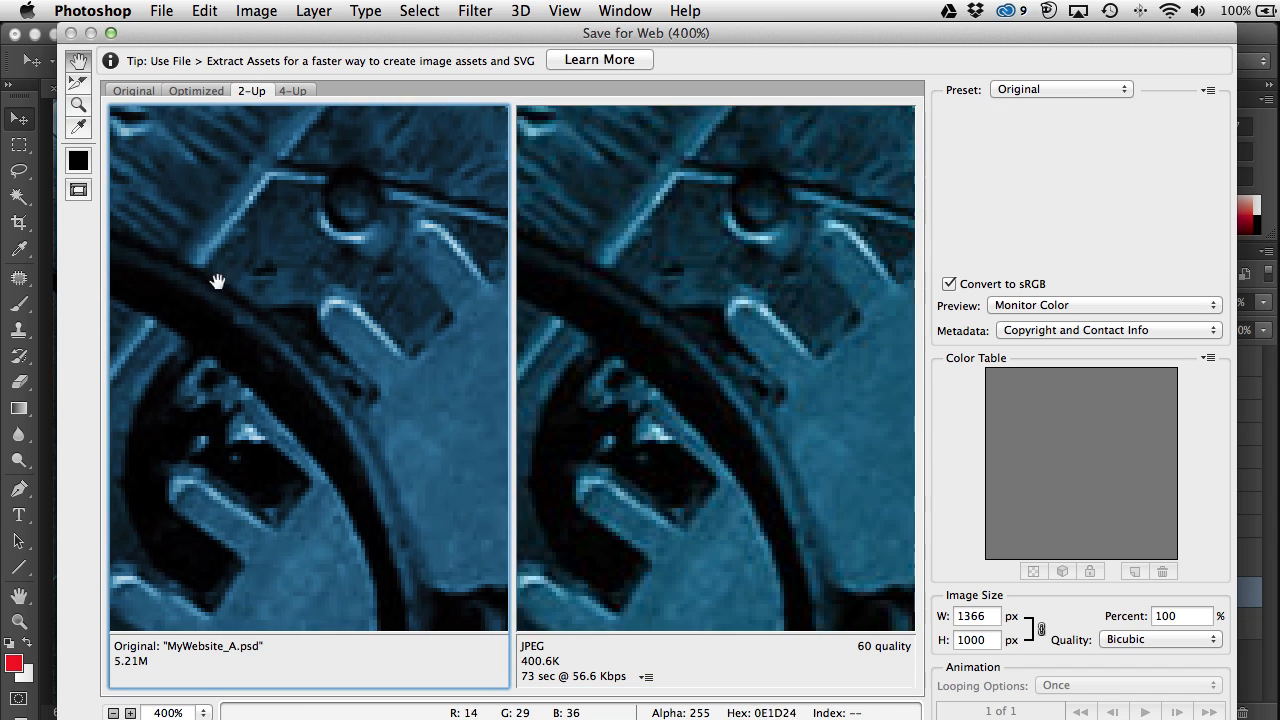
{"action": "left_click_drag", "start_coordinate": [350, 366], "coordinate": [217, 195]}
{"action": "left_click_drag", "start_coordinate": [264, 320], "coordinate": [334, 451]}
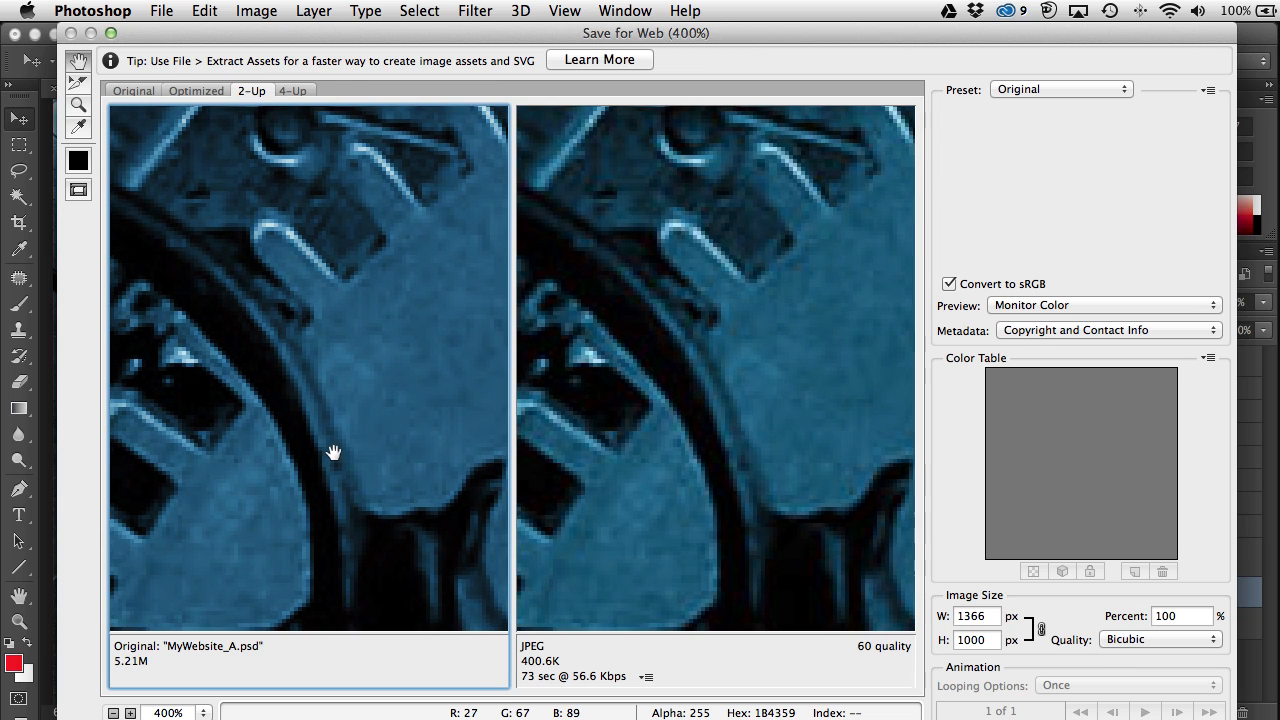
{"action": "left_click", "coordinate": [597, 218]}
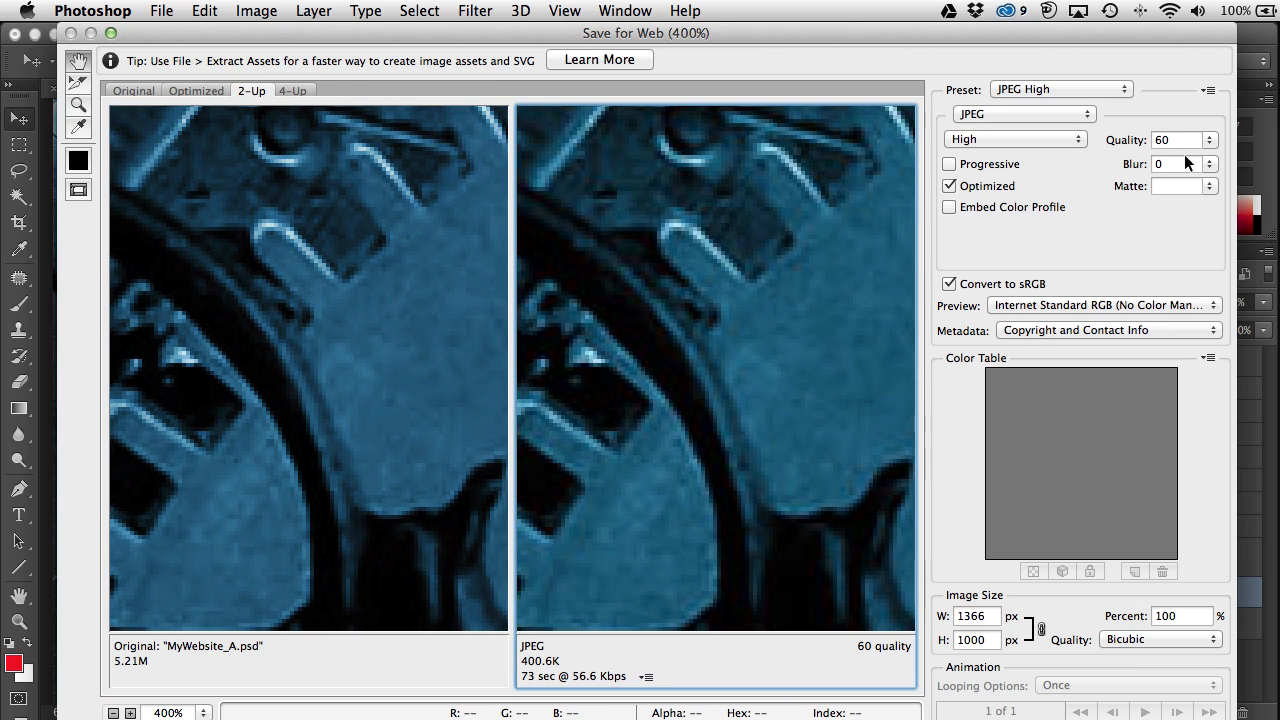
Step: Drop the JPEG quality to 0 and pan around to inspect the compression artefacts
{"action": "left_click", "coordinate": [1208, 145]}
{"action": "left_click_drag", "start_coordinate": [1170, 160], "coordinate": [1110, 161]}
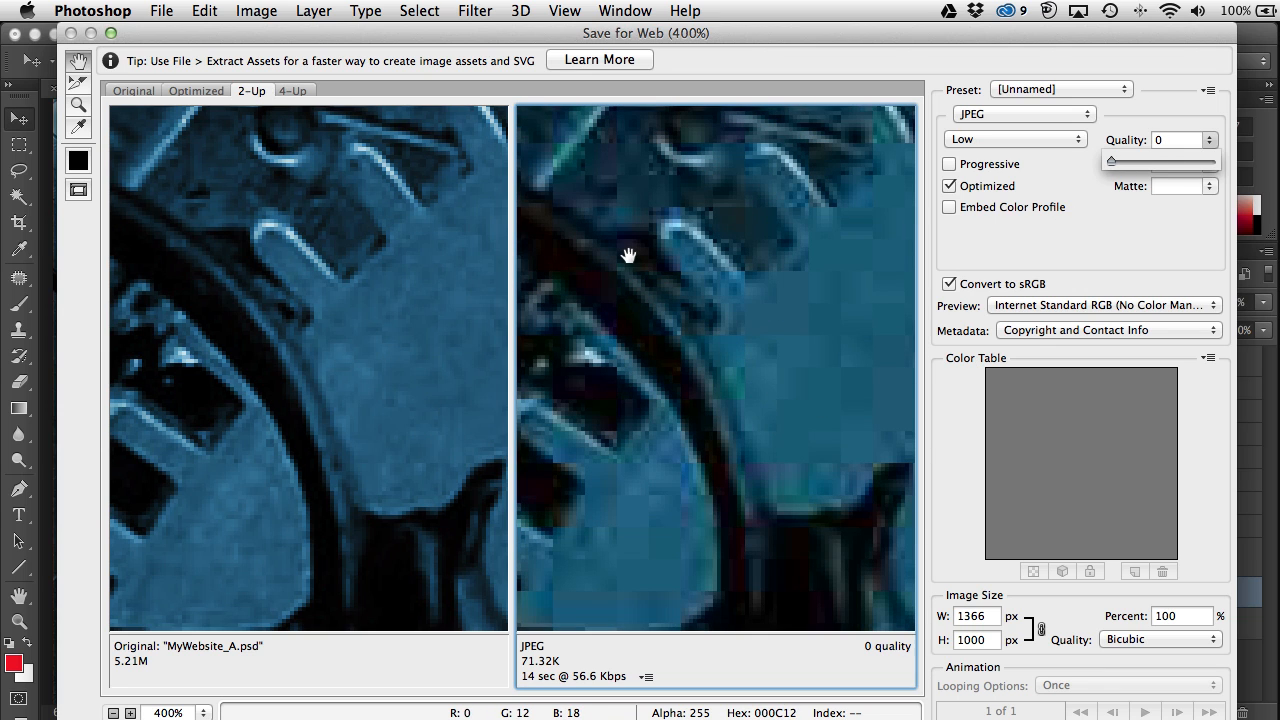
{"action": "left_click_drag", "start_coordinate": [778, 358], "coordinate": [809, 458]}
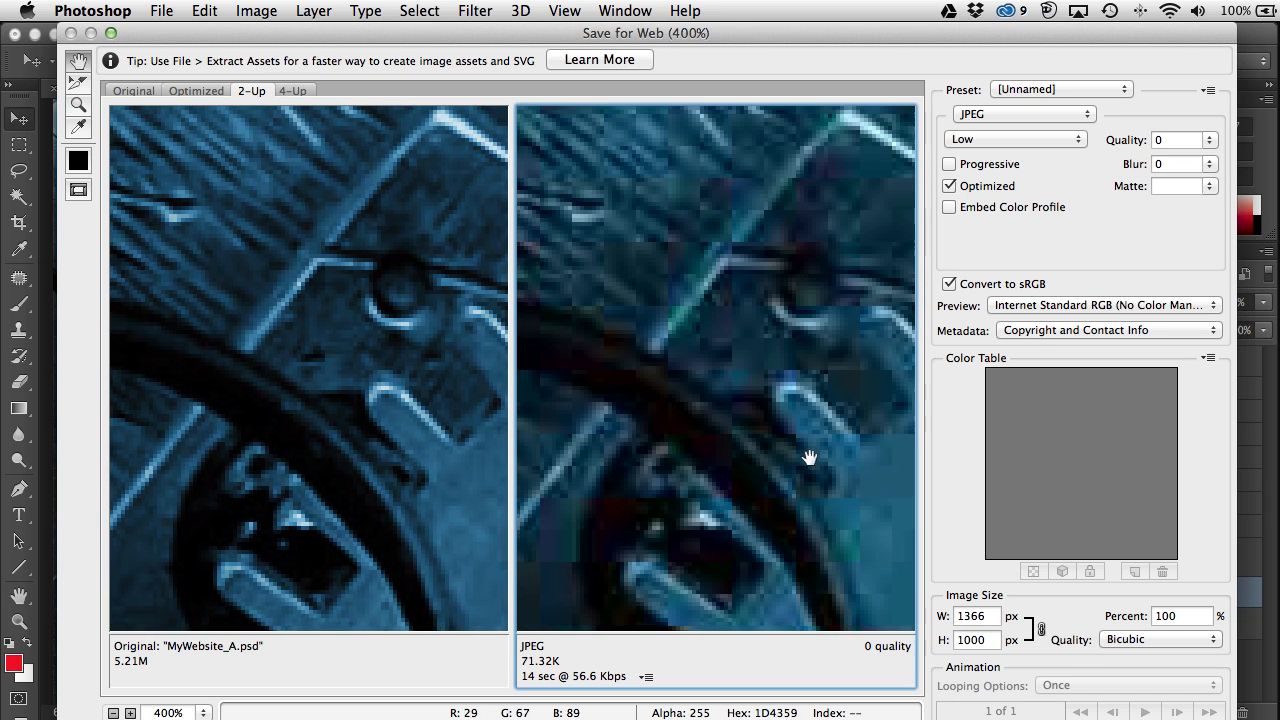
{"action": "left_click_drag", "start_coordinate": [715, 180], "coordinate": [735, 224]}
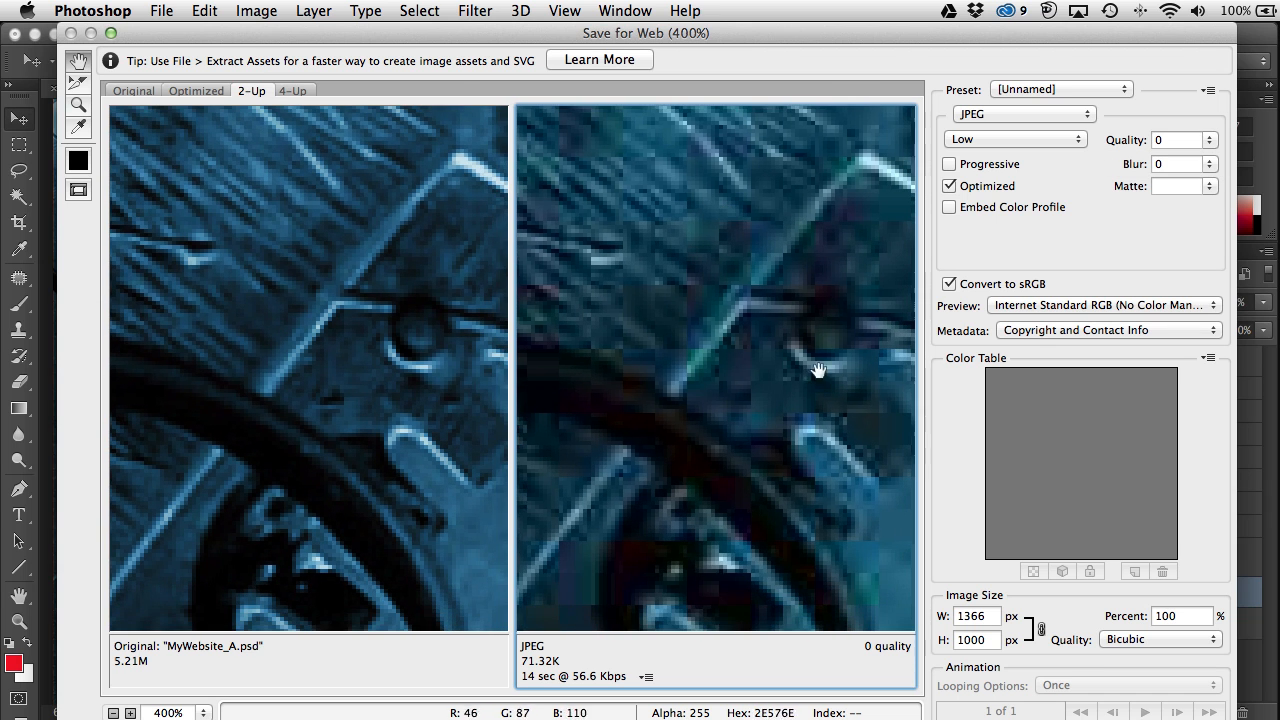
{"action": "left_click_drag", "start_coordinate": [666, 383], "coordinate": [660, 352]}
Step: Raise the quality to Medium, settle at 54 (364.4K), and reset the previews to 100%
{"action": "left_click", "coordinate": [1174, 140]}
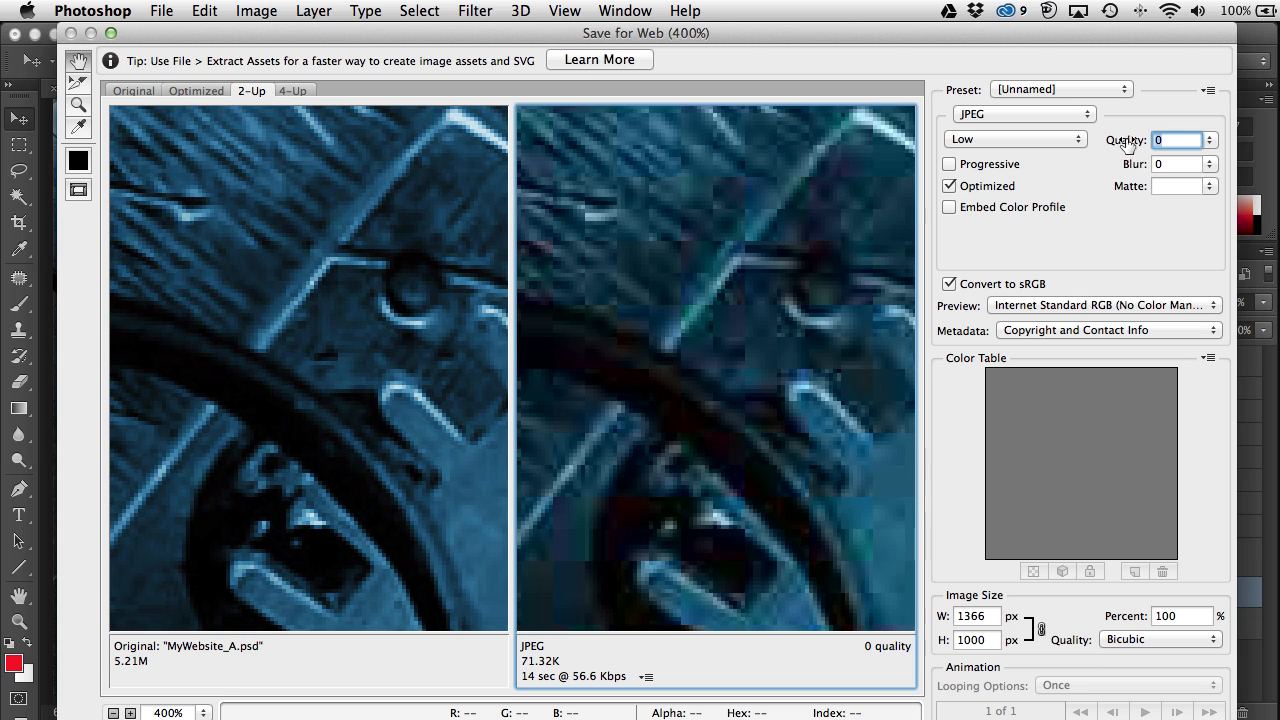
{"action": "left_click", "coordinate": [1210, 141]}
{"action": "left_click_drag", "start_coordinate": [1121, 160], "coordinate": [1176, 161]}
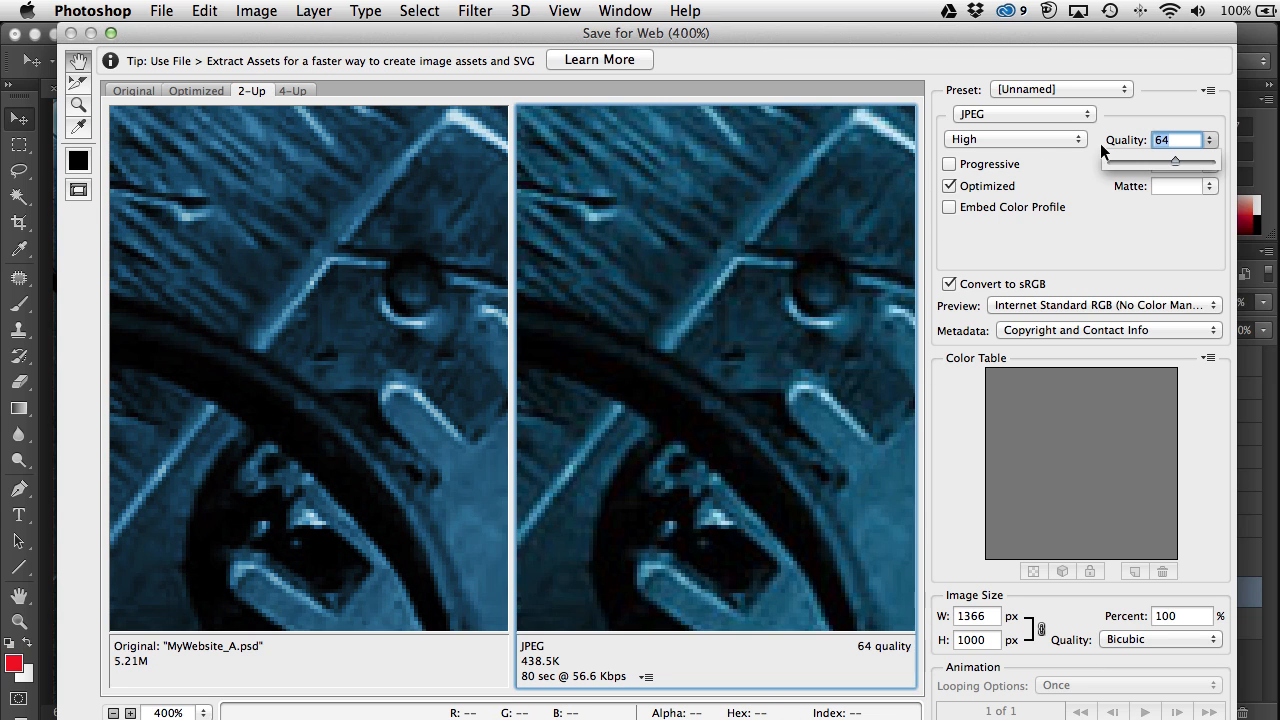
{"action": "left_click_drag", "start_coordinate": [1174, 157], "coordinate": [1159, 164]}
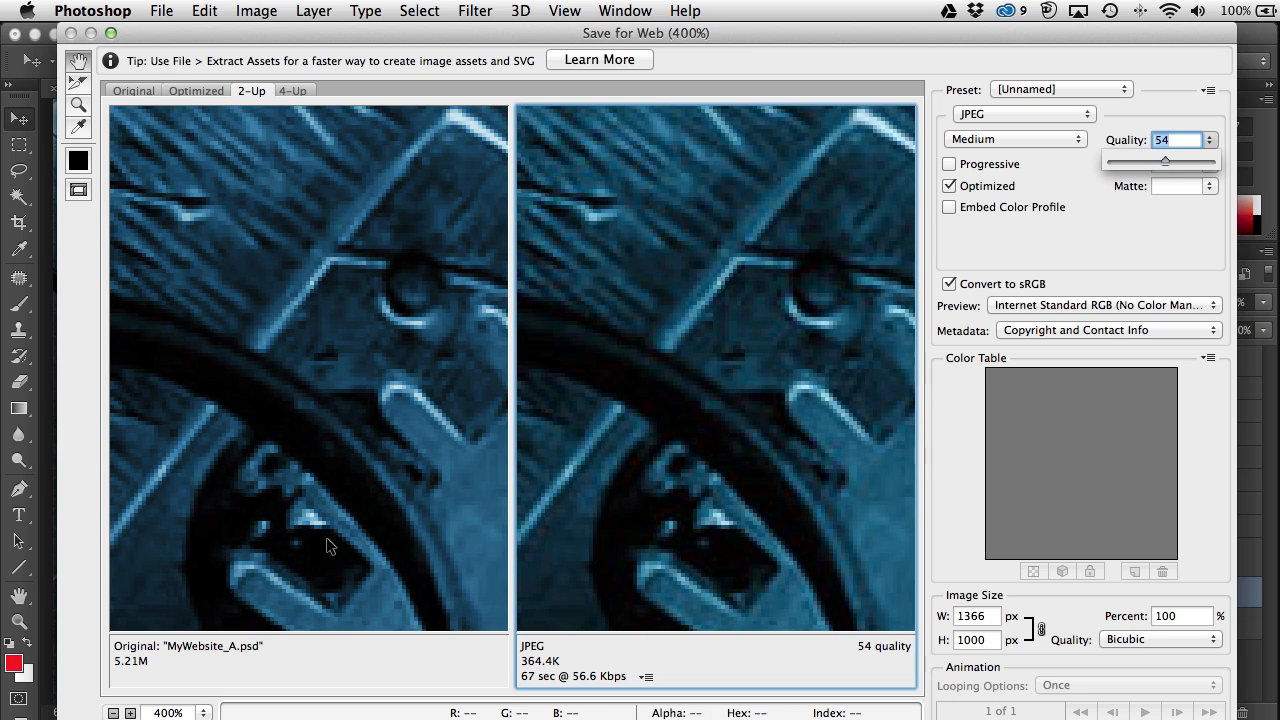
{"action": "left_click", "coordinate": [205, 712]}
{"action": "left_click", "coordinate": [252, 719]}
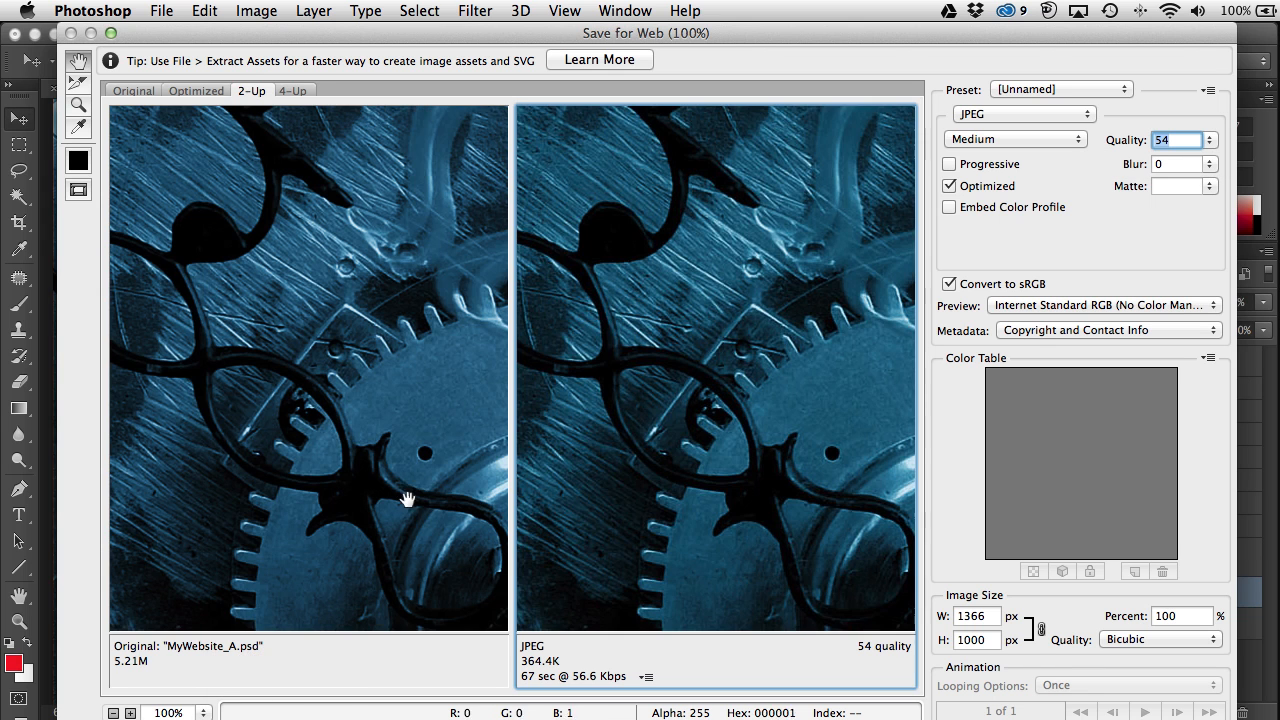
Step: Keep the Internet Standard RGB preview profile and save the optimized JPEG, heading into the SITES folder
{"action": "left_click_drag", "start_coordinate": [796, 403], "coordinate": [643, 346]}
{"action": "left_click_drag", "start_coordinate": [838, 418], "coordinate": [379, 521]}
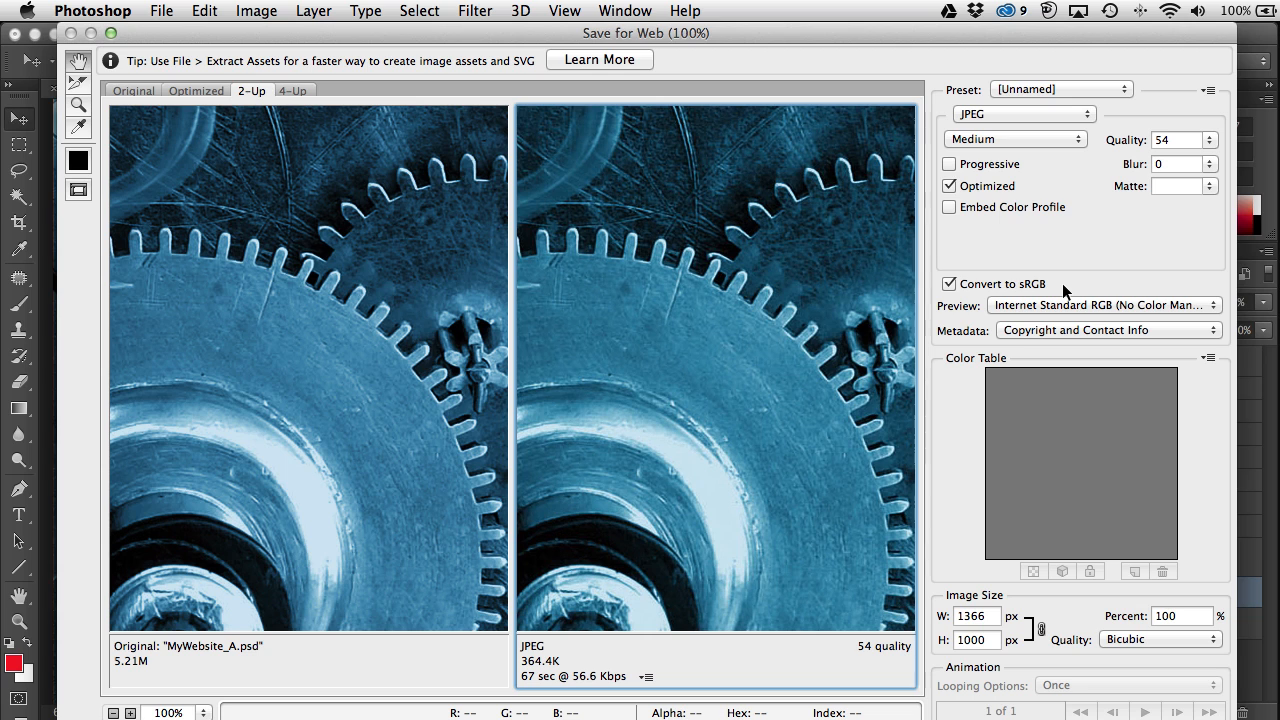
{"action": "left_click", "coordinate": [1113, 305]}
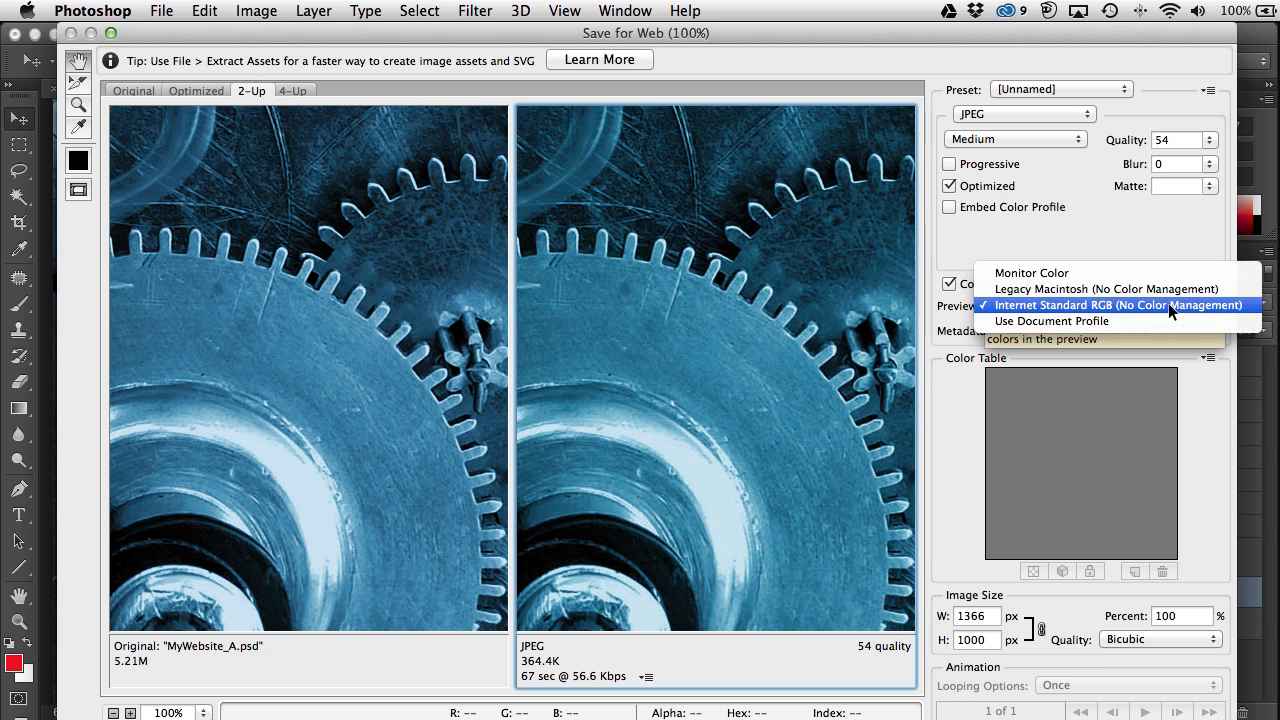
{"action": "left_click", "coordinate": [1197, 304]}
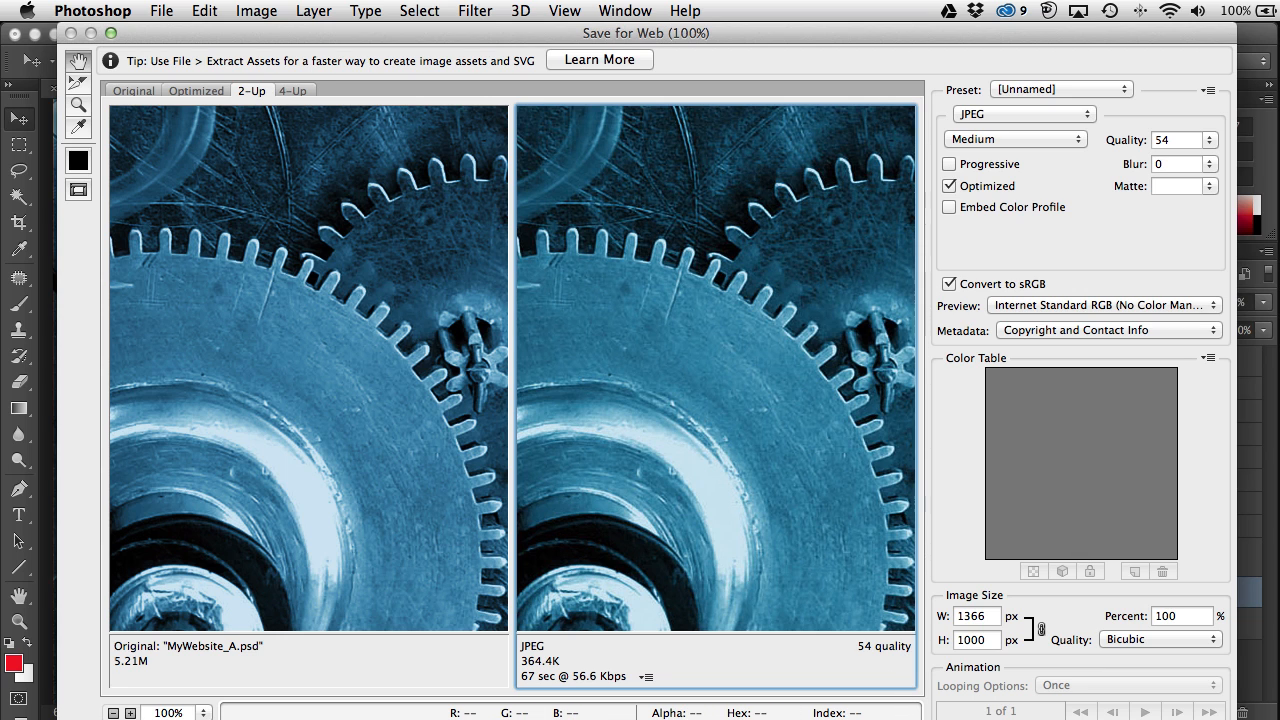
{"action": "left_click", "coordinate": [1000, 719]}
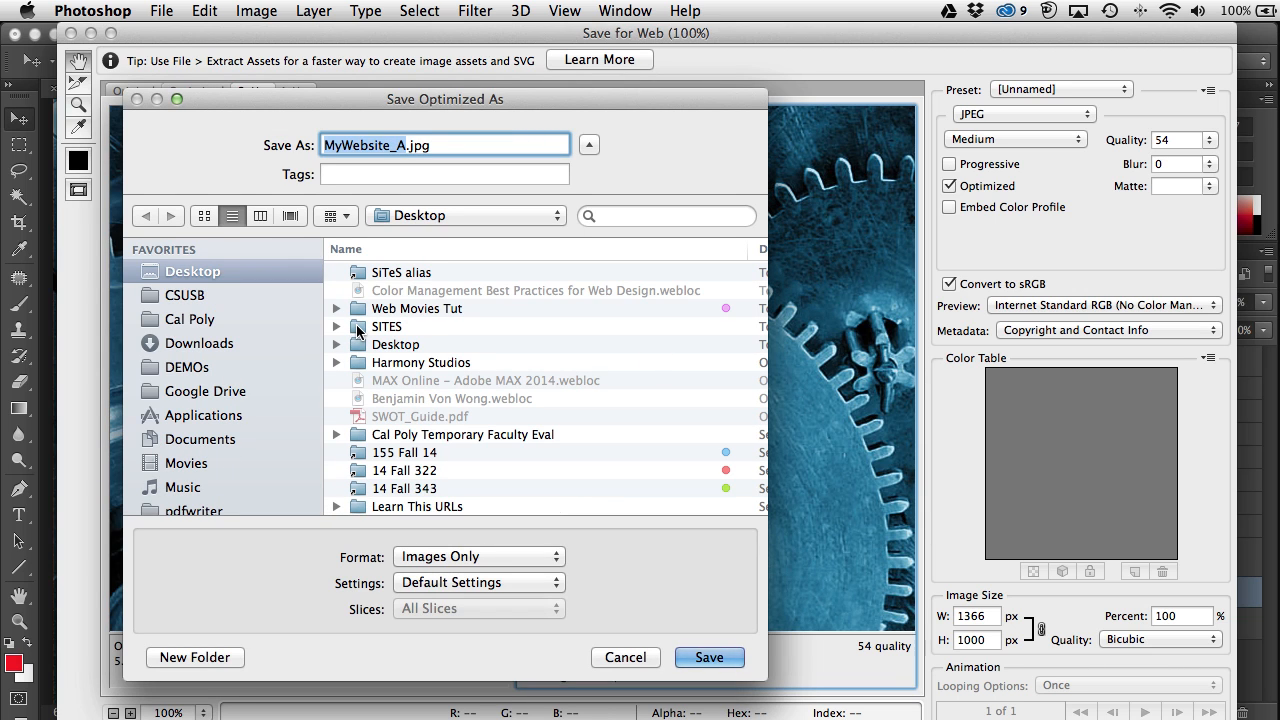
{"action": "double_click", "coordinate": [357, 329]}
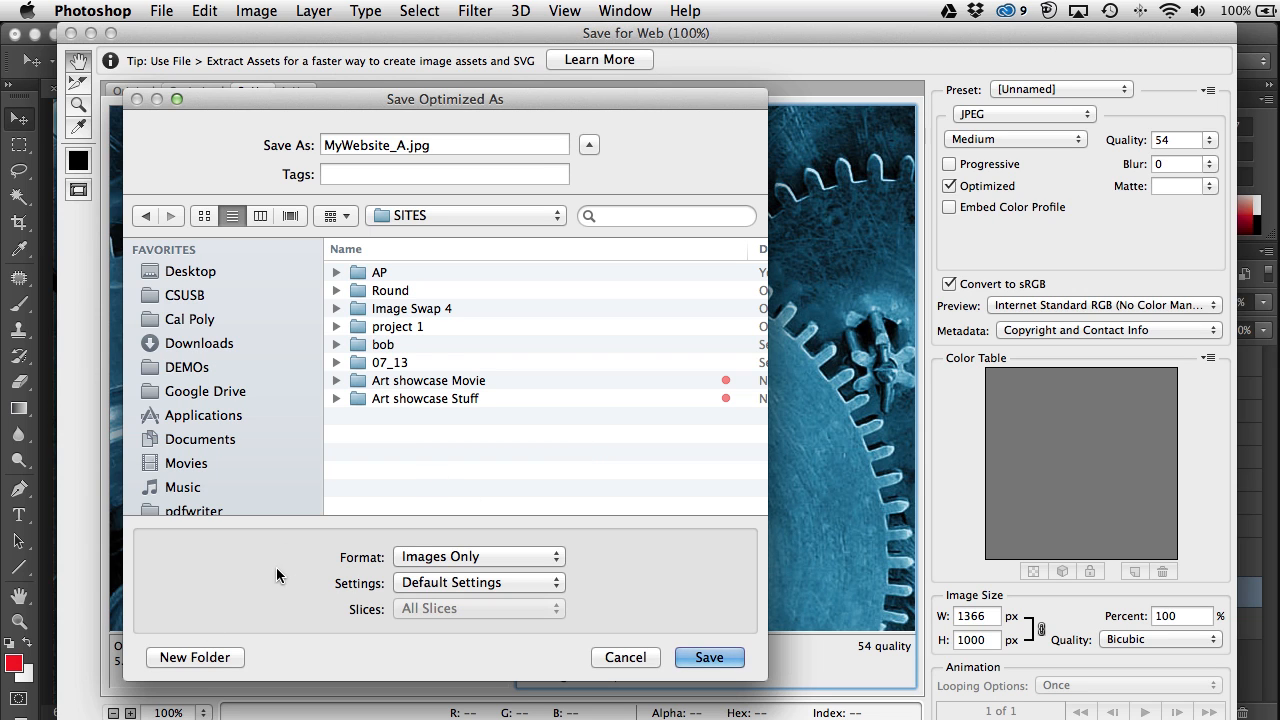
Step: Create a 'site bob' folder in SITES with an 'images' folder inside it
{"action": "left_click", "coordinate": [170, 660]}
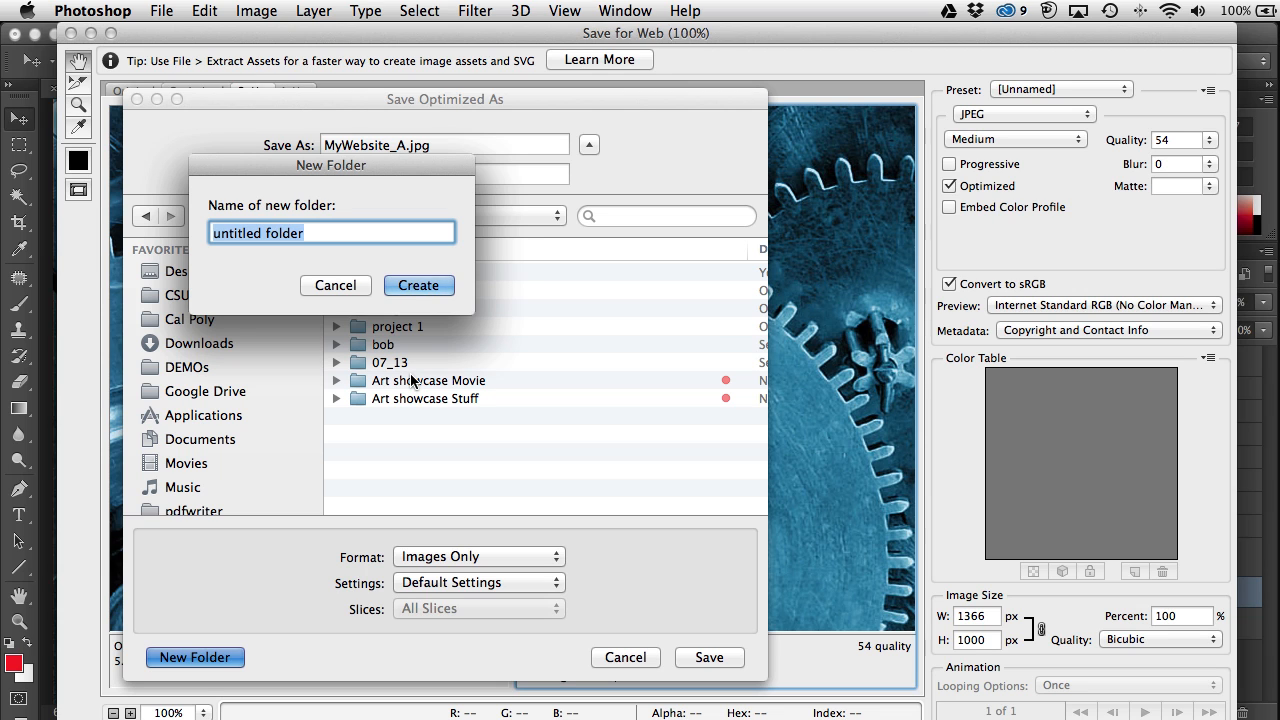
{"action": "type", "text": "si"}
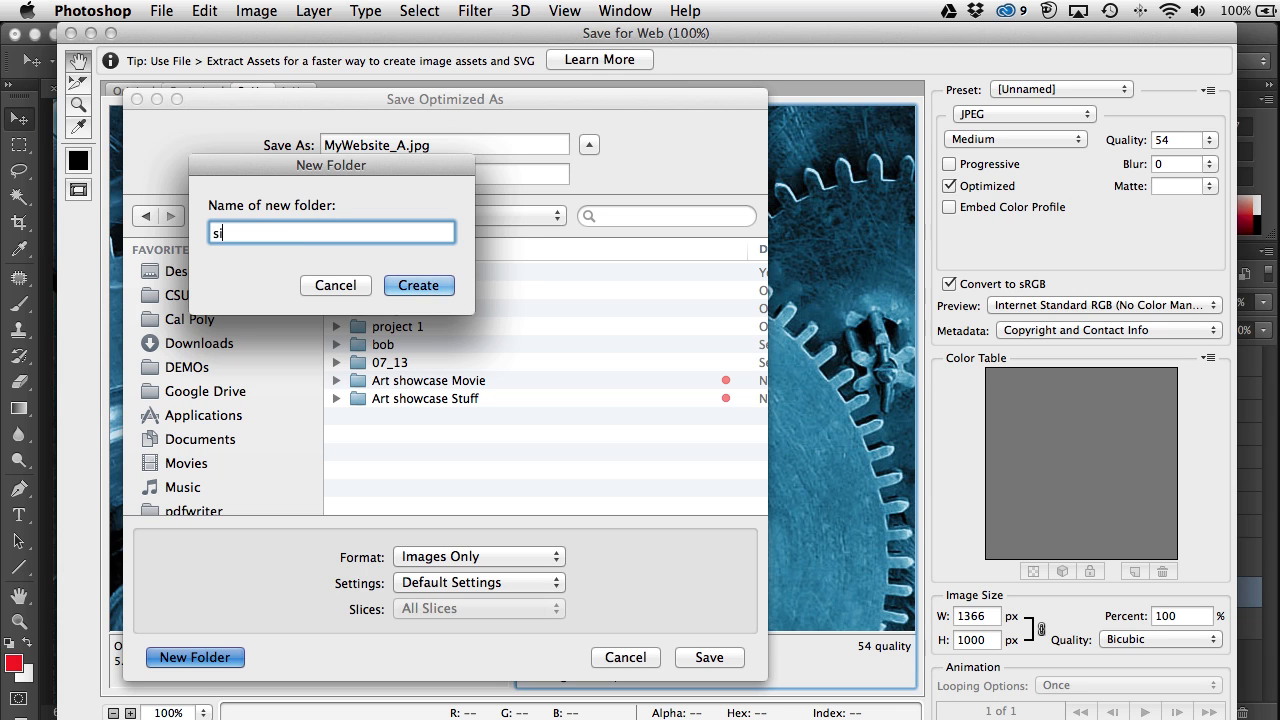
{"action": "type", "text": "te bob"}
{"action": "key", "text": "Return"}
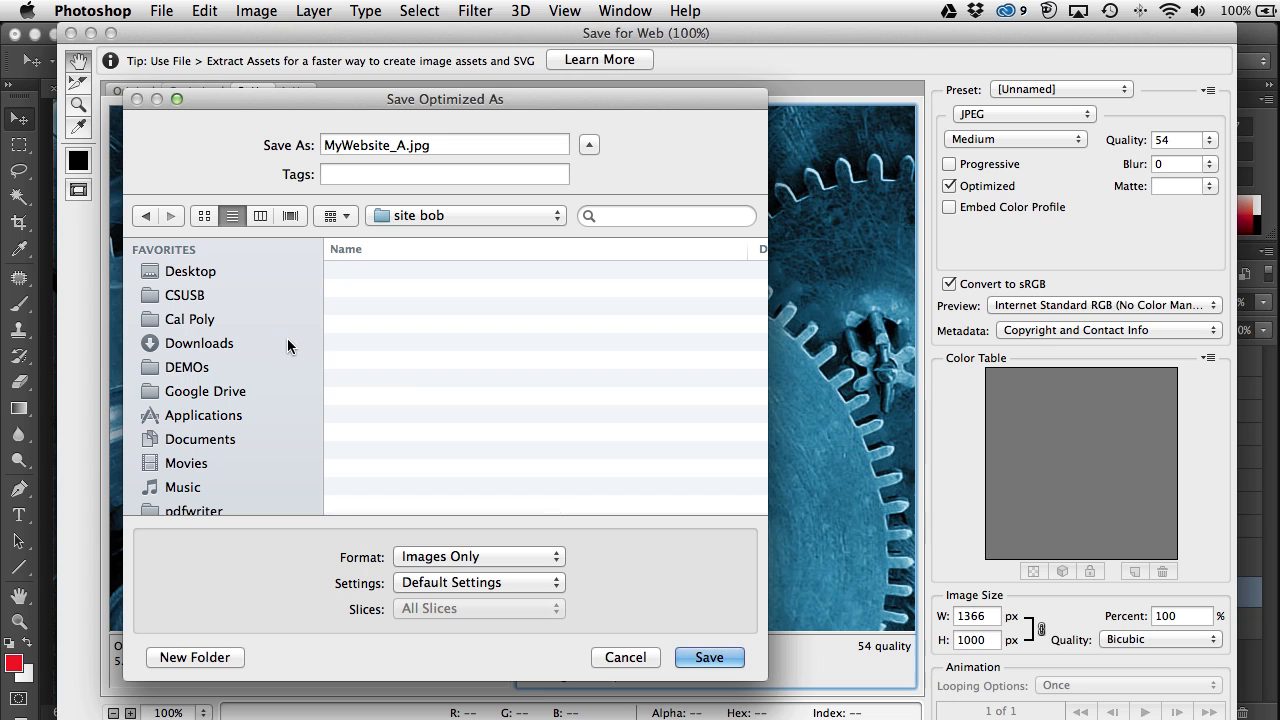
{"action": "left_click", "coordinate": [203, 656]}
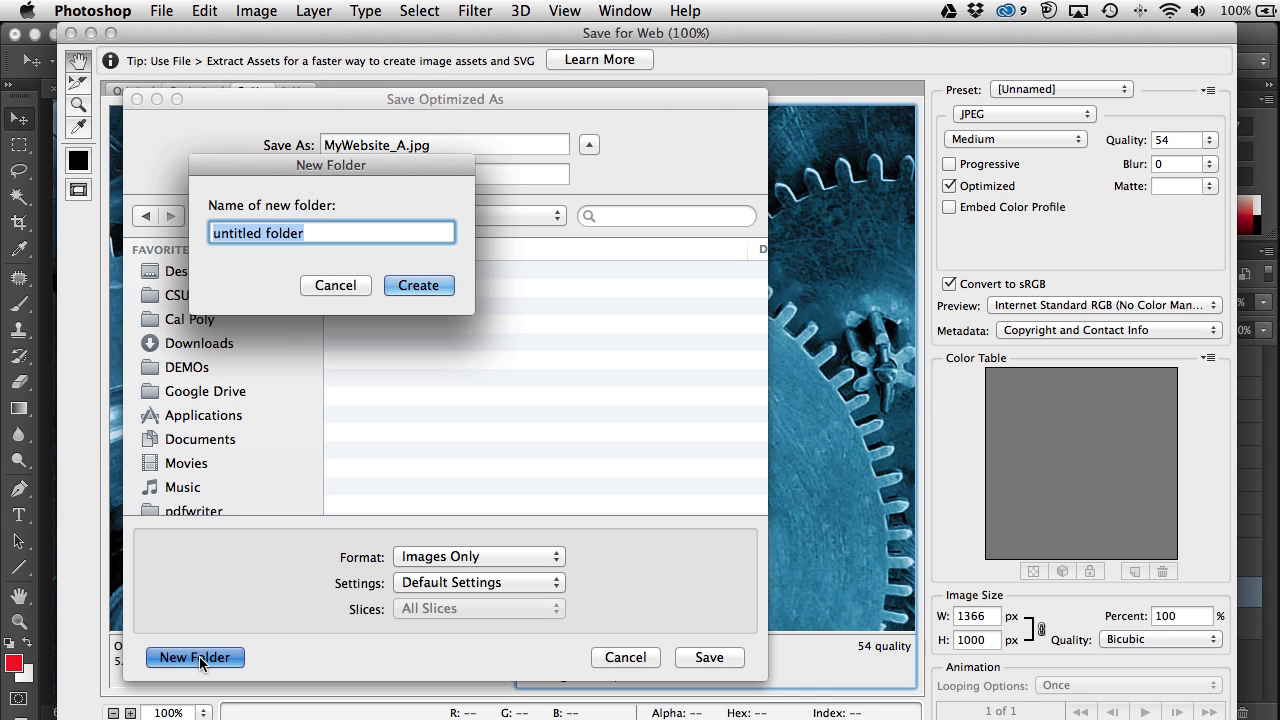
{"action": "type", "text": "images"}
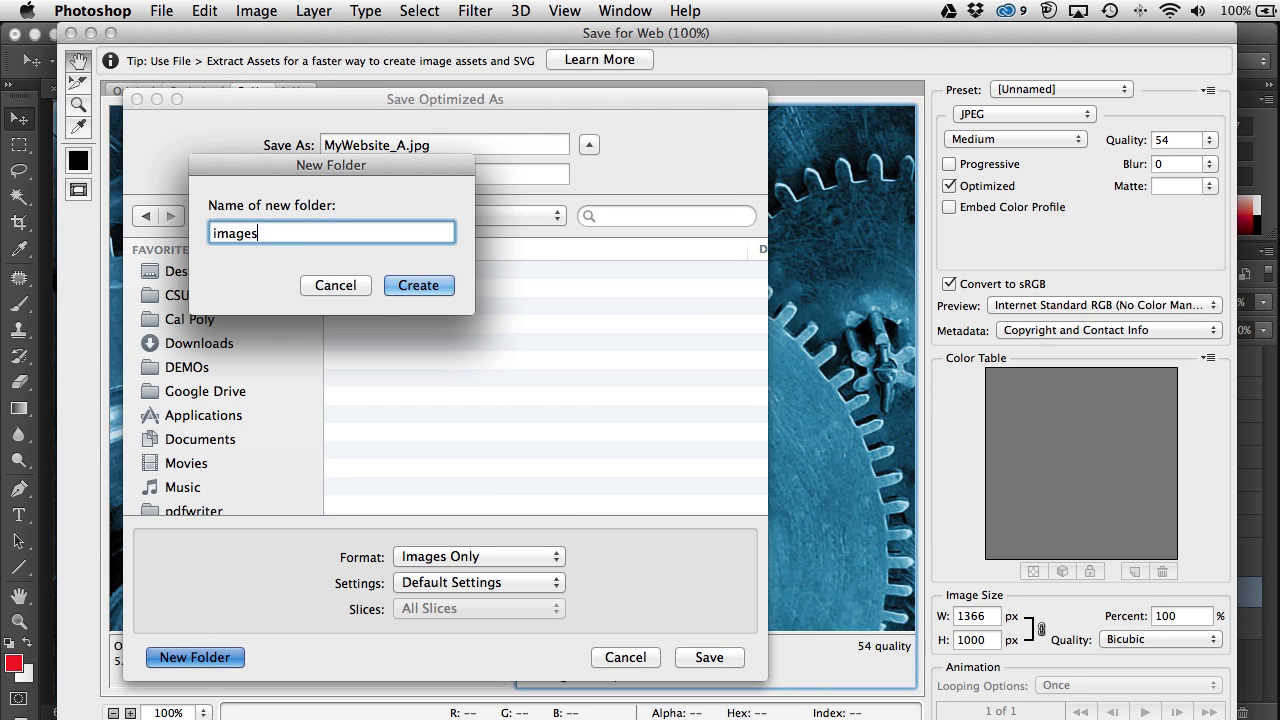
{"action": "key", "text": "Return"}
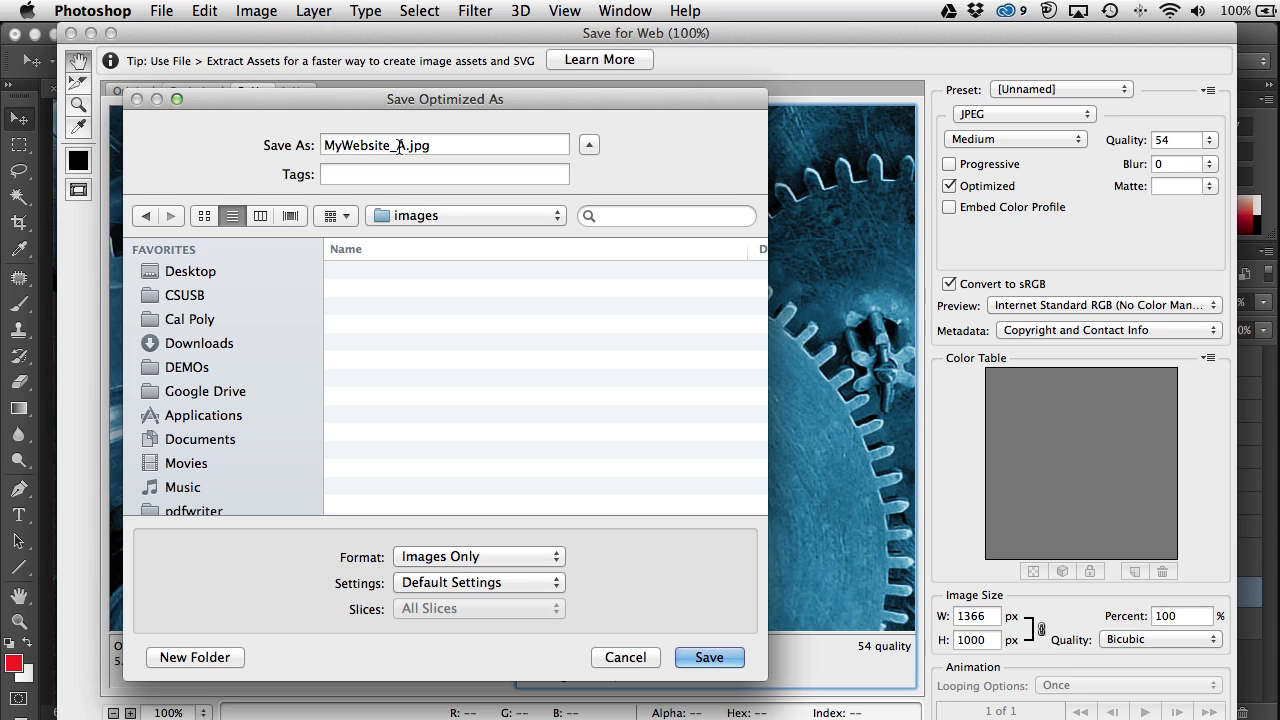
Step: Rename the file to BG_A.jpg and save it into the images folder
{"action": "left_click_drag", "start_coordinate": [390, 147], "coordinate": [322, 147]}
{"action": "type", "text": "BG"}
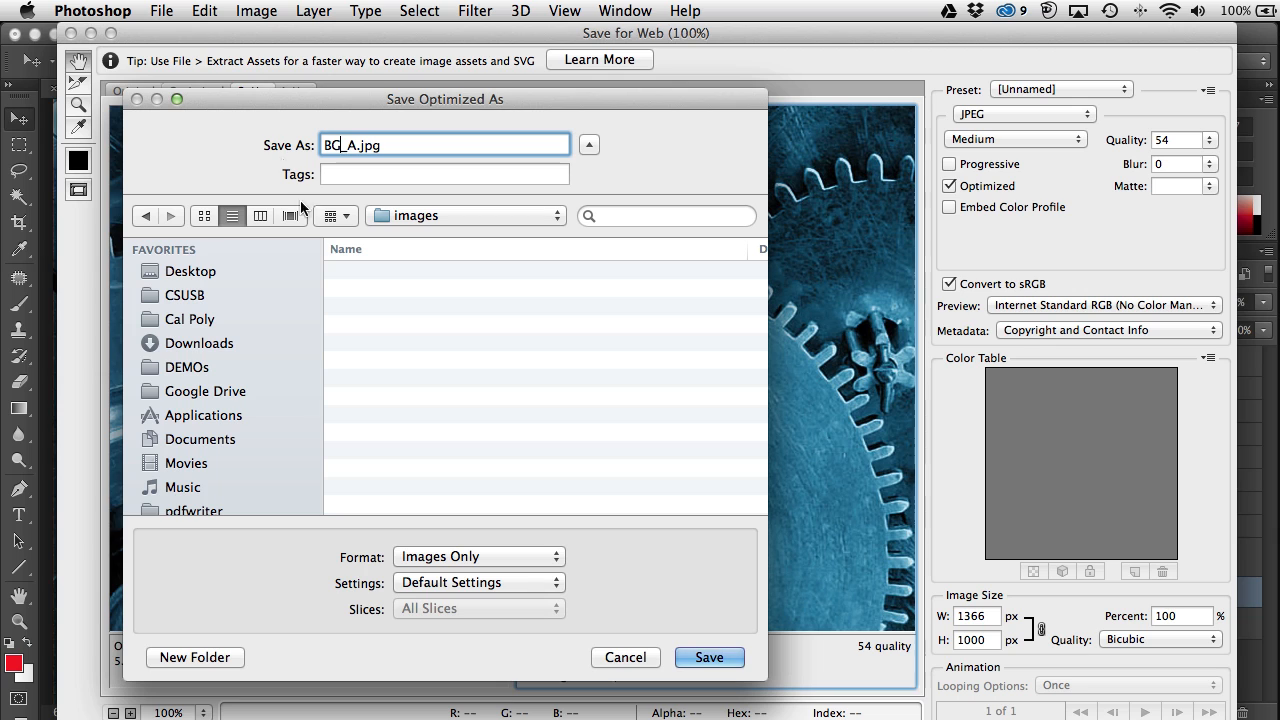
{"action": "left_click", "coordinate": [710, 657]}
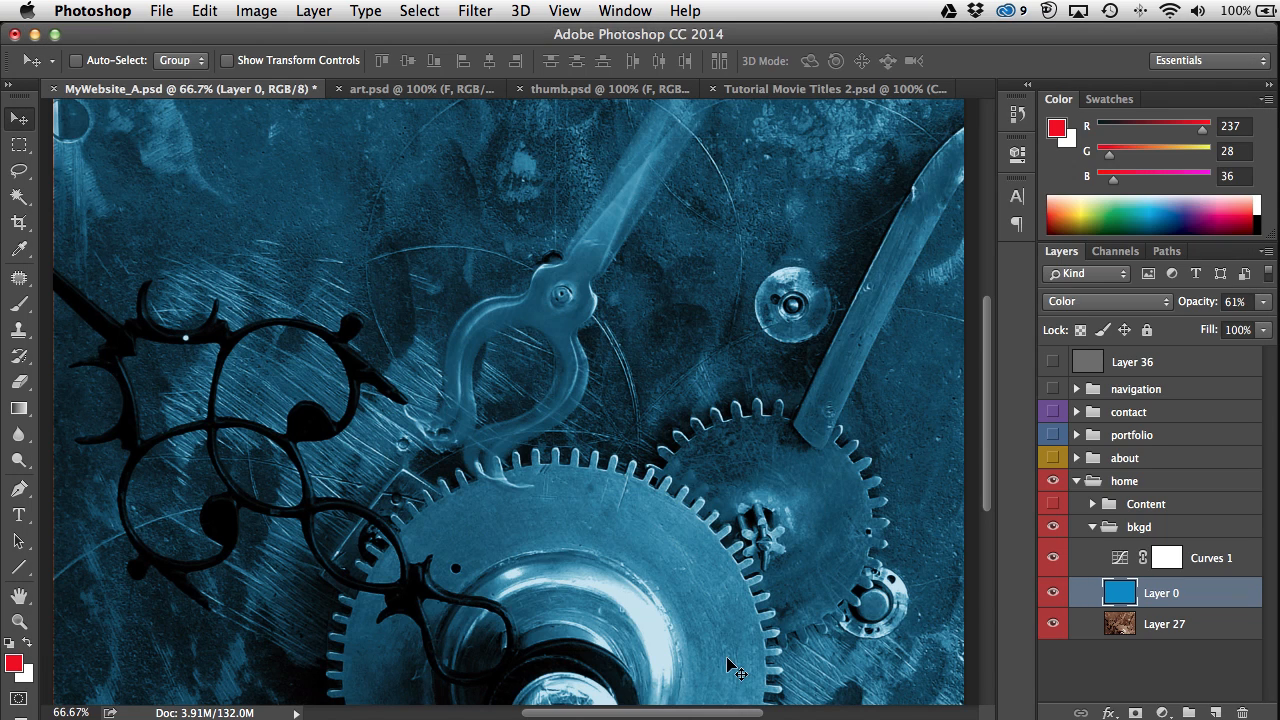
Step: Hide the home group, then show and expand the about group
{"action": "left_click", "coordinate": [1053, 504]}
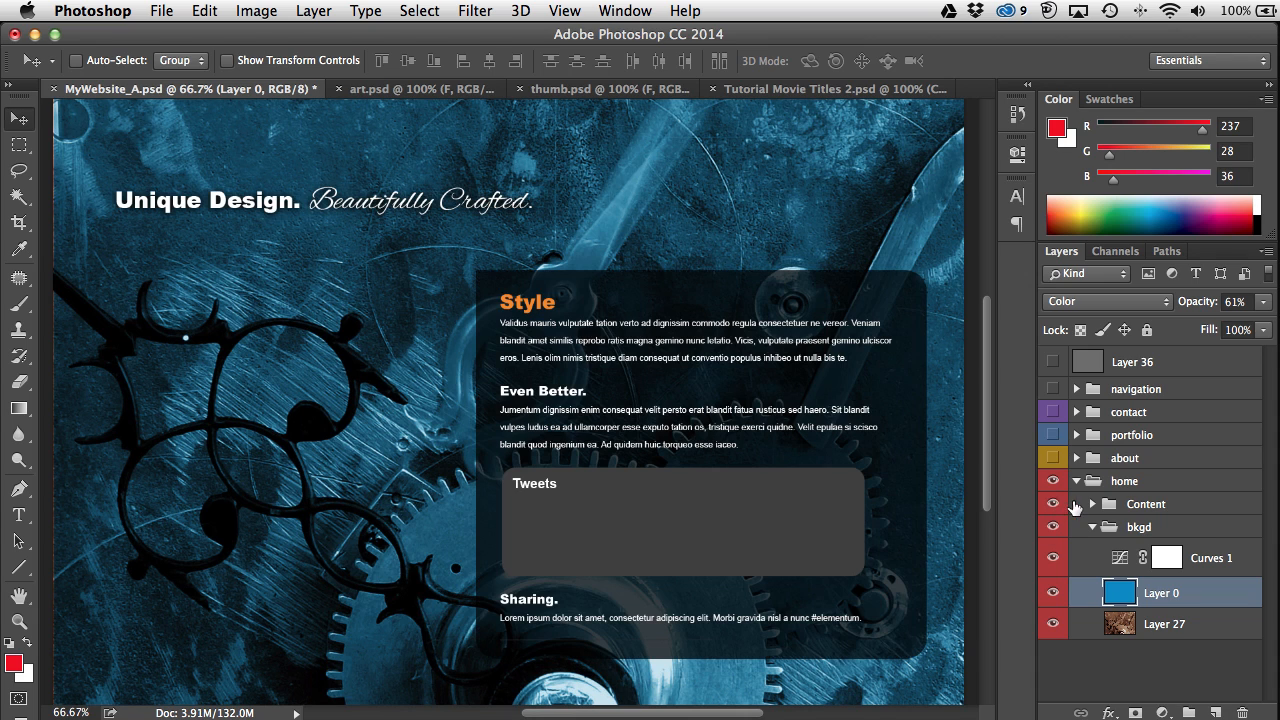
{"action": "left_click", "coordinate": [1076, 481]}
{"action": "left_click", "coordinate": [1053, 481]}
{"action": "left_click", "coordinate": [1053, 458]}
{"action": "left_click", "coordinate": [1076, 458]}
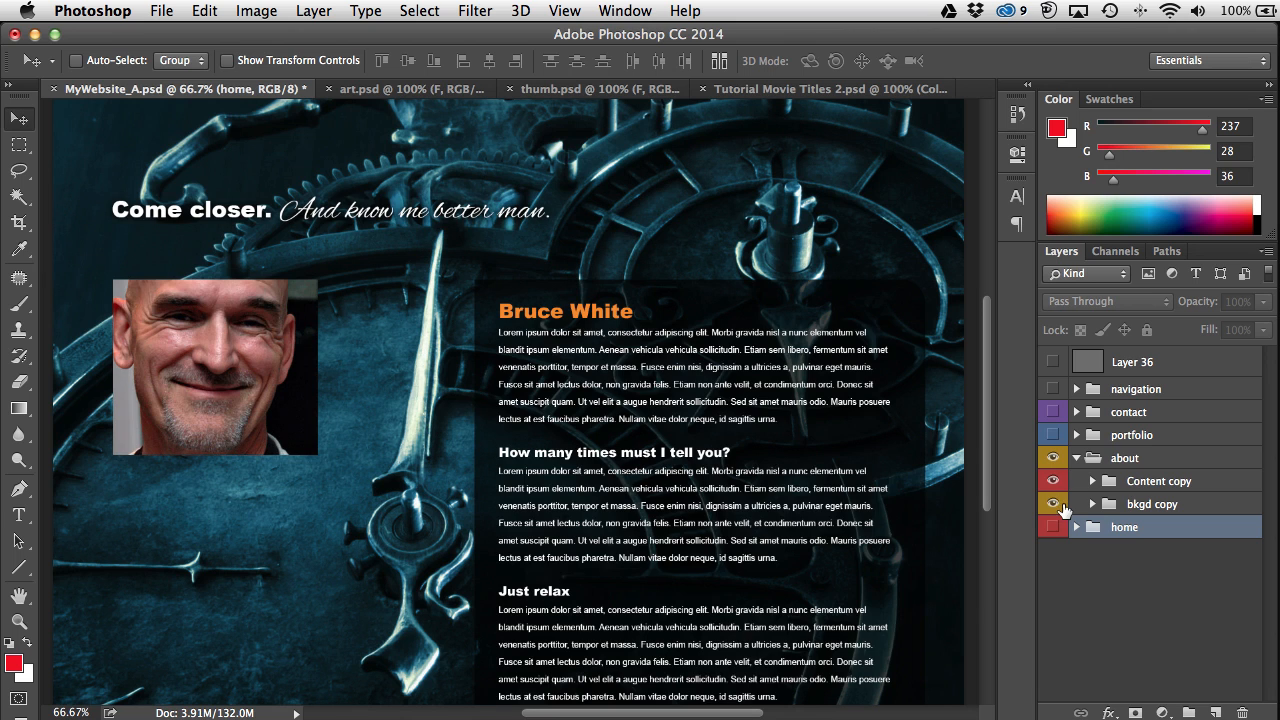
Step: Check the about page's text and photo, show the logo and navigation bar, then hide the about group
{"action": "left_click", "coordinate": [1053, 481]}
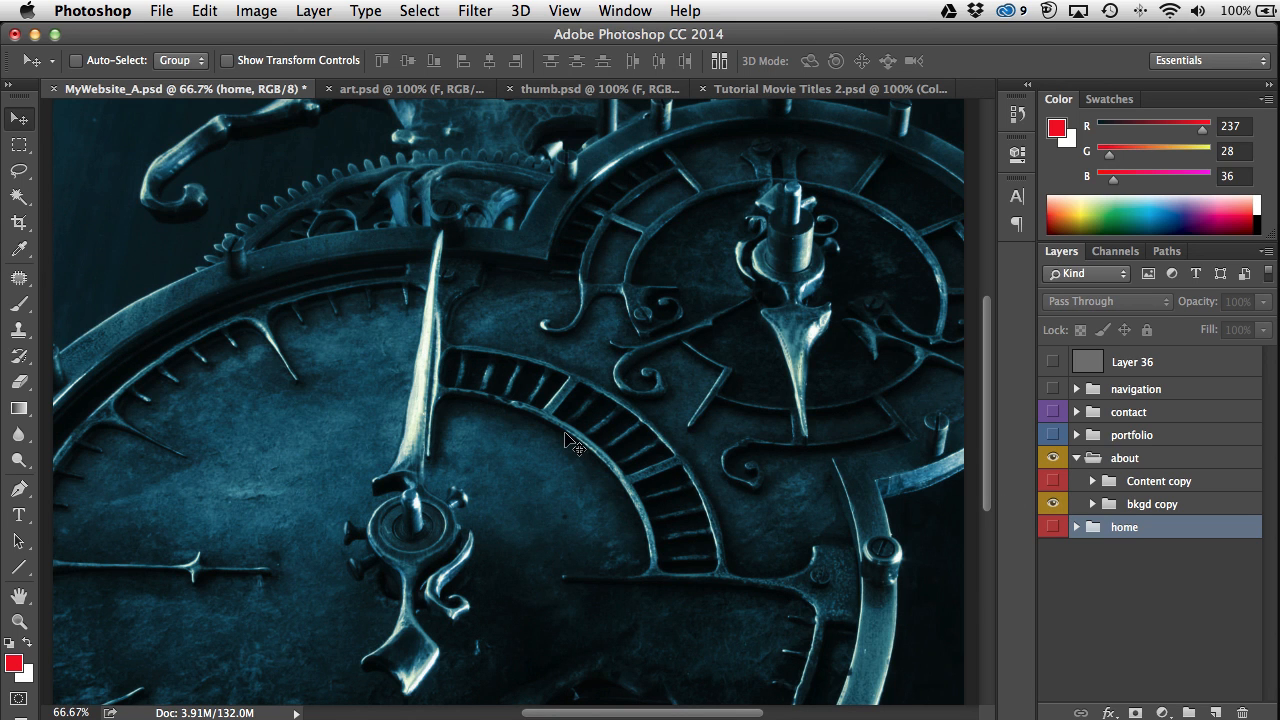
{"action": "left_click", "coordinate": [1053, 481]}
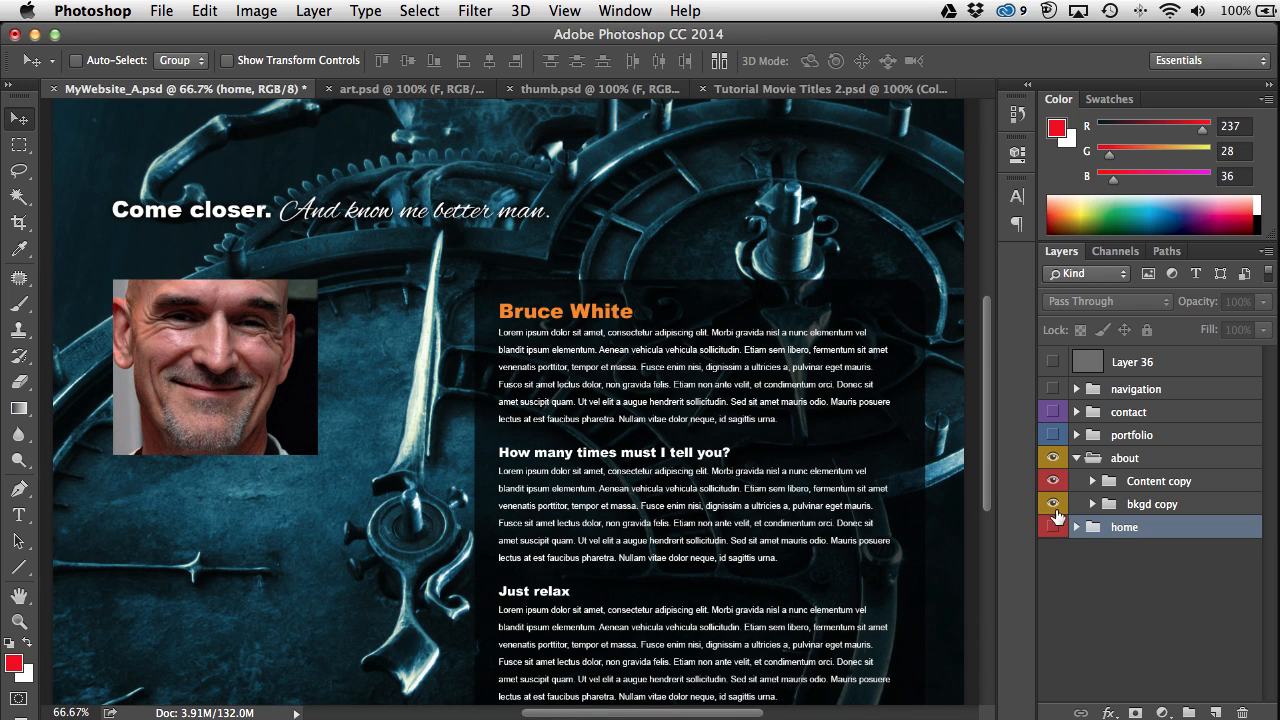
{"action": "left_click", "coordinate": [1052, 389]}
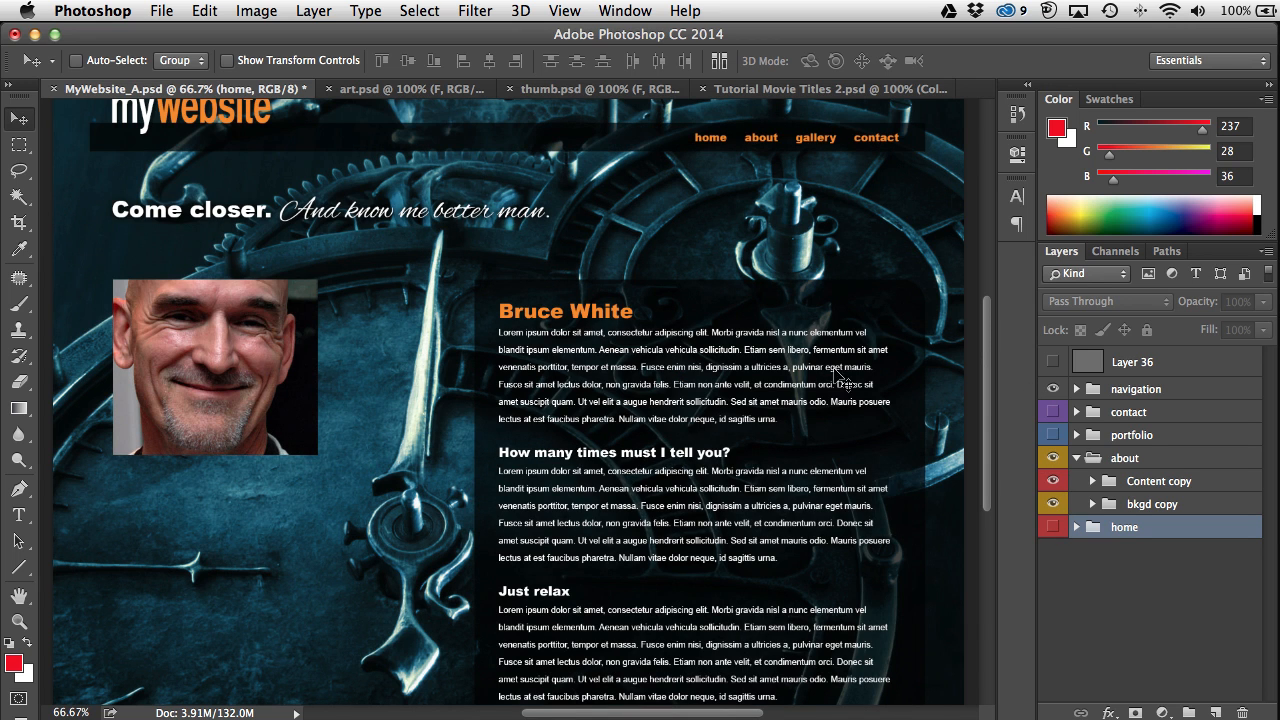
{"action": "scroll", "coordinate": [986, 347], "scroll_direction": "up", "scroll_amount": 5}
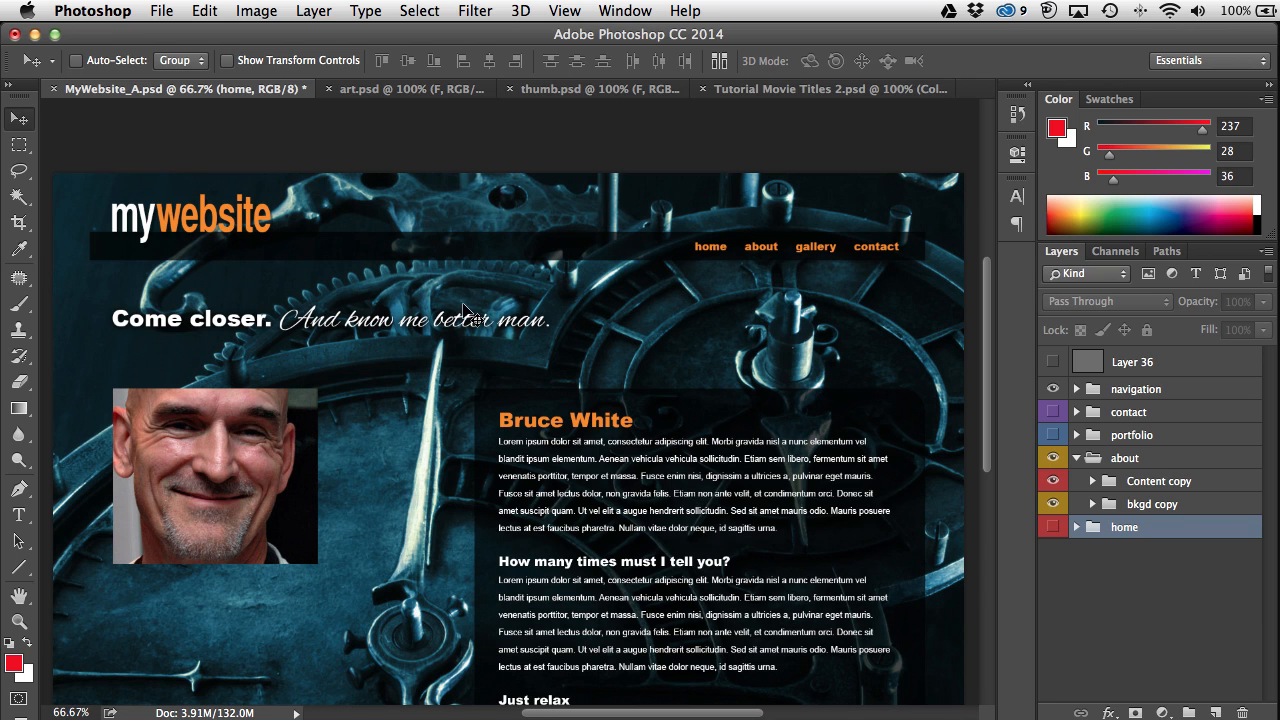
{"action": "scroll", "coordinate": [630, 471], "scroll_direction": "down", "scroll_amount": 5}
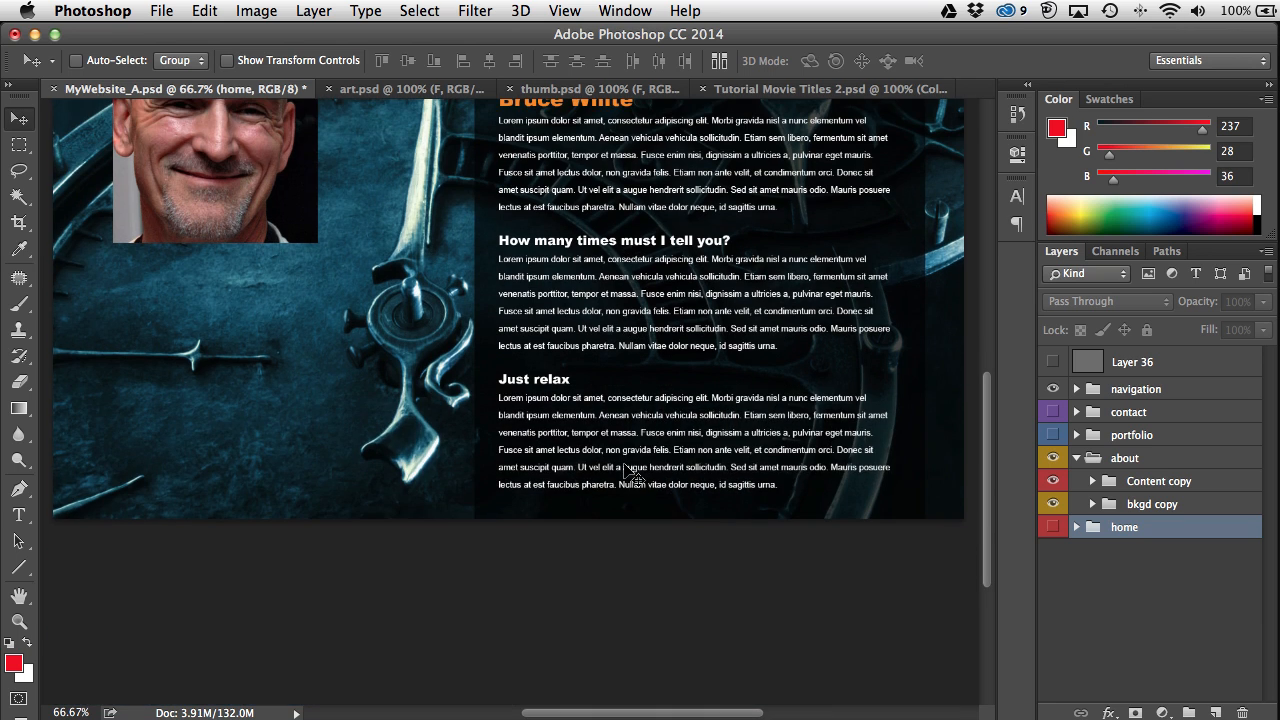
{"action": "scroll", "coordinate": [605, 358], "scroll_direction": "up", "scroll_amount": 2}
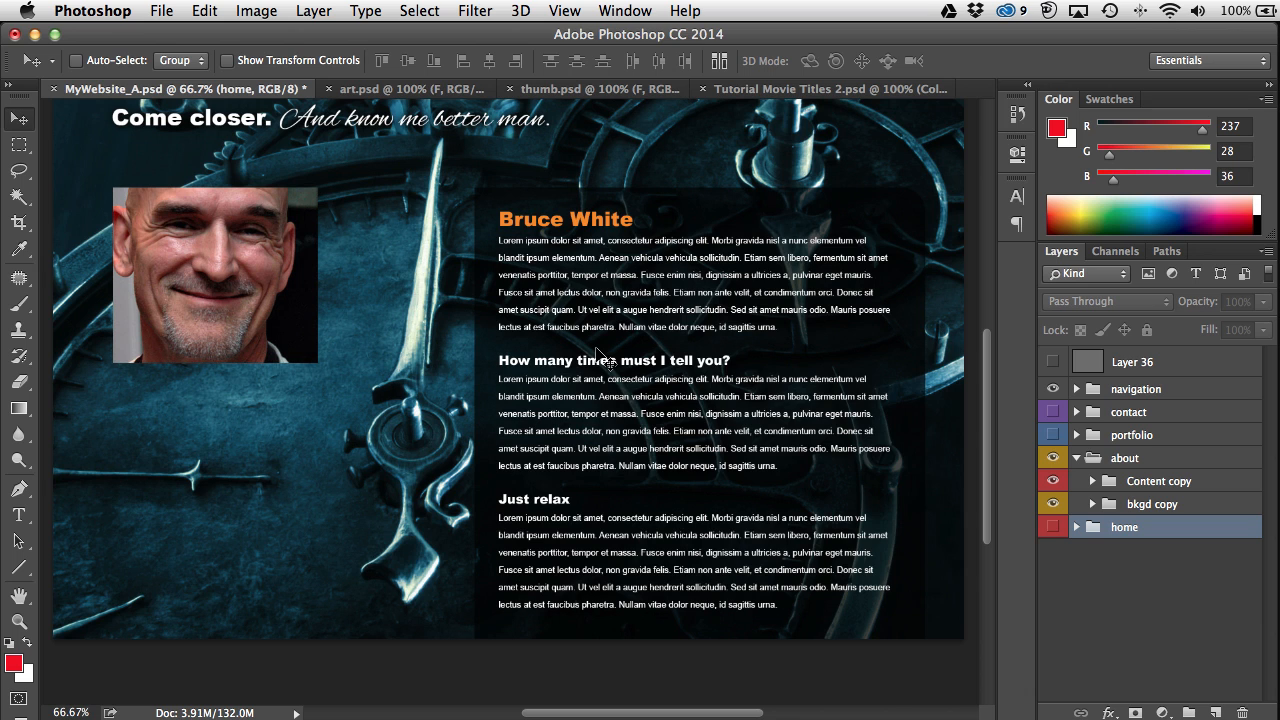
{"action": "scroll", "coordinate": [605, 358], "scroll_direction": "up", "scroll_amount": 3}
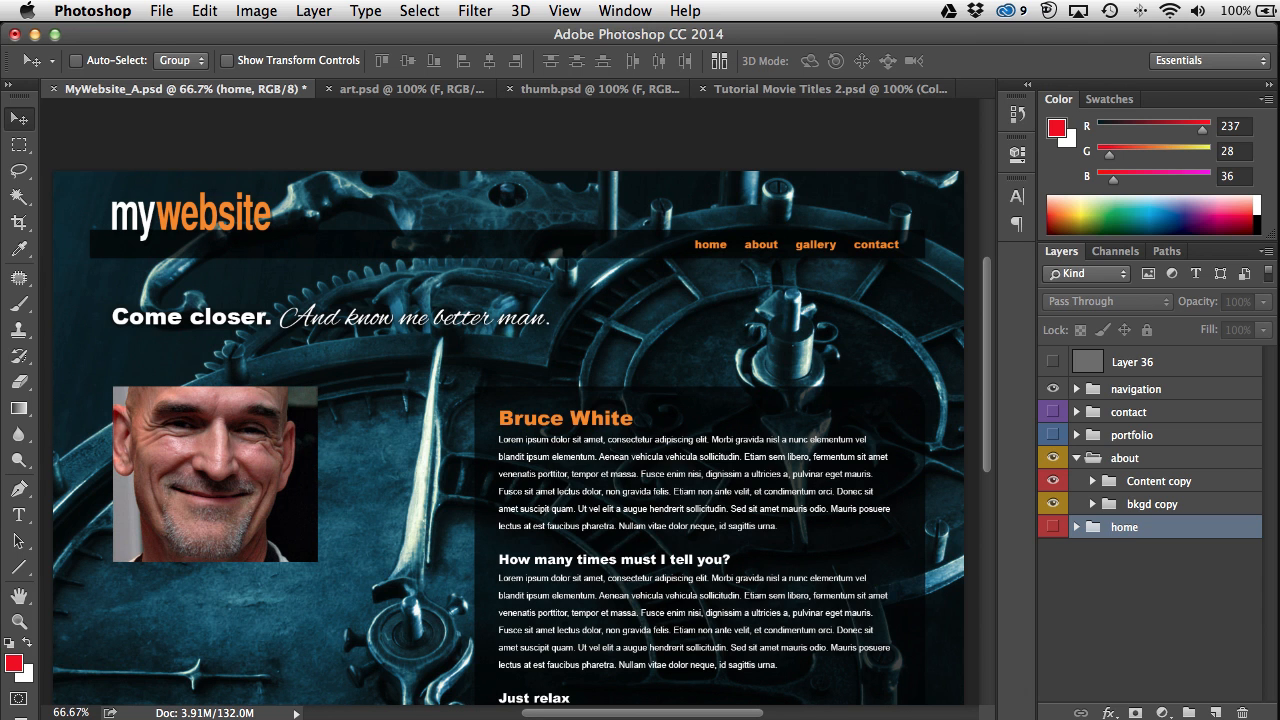
{"action": "left_click", "coordinate": [1053, 458]}
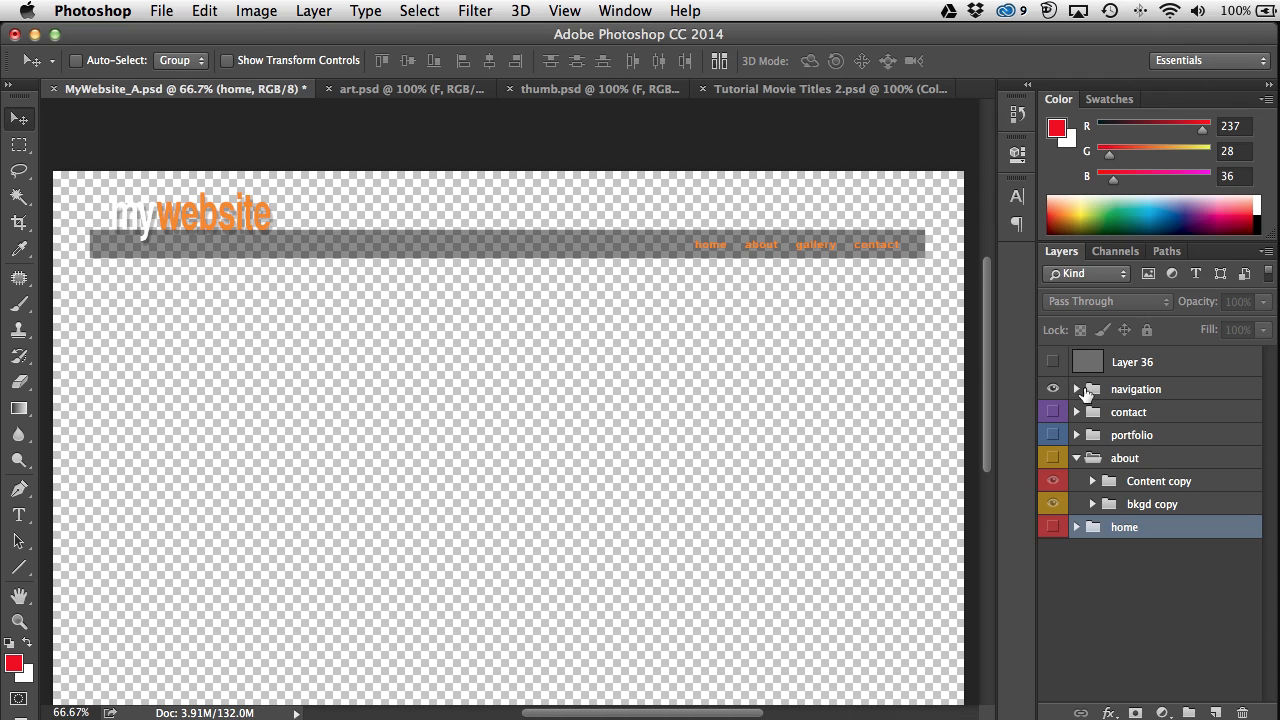
Step: Hide the navigation link text and Rectangle 3 bar, then zoom in on the mywebsite logo
{"action": "left_click", "coordinate": [1076, 389]}
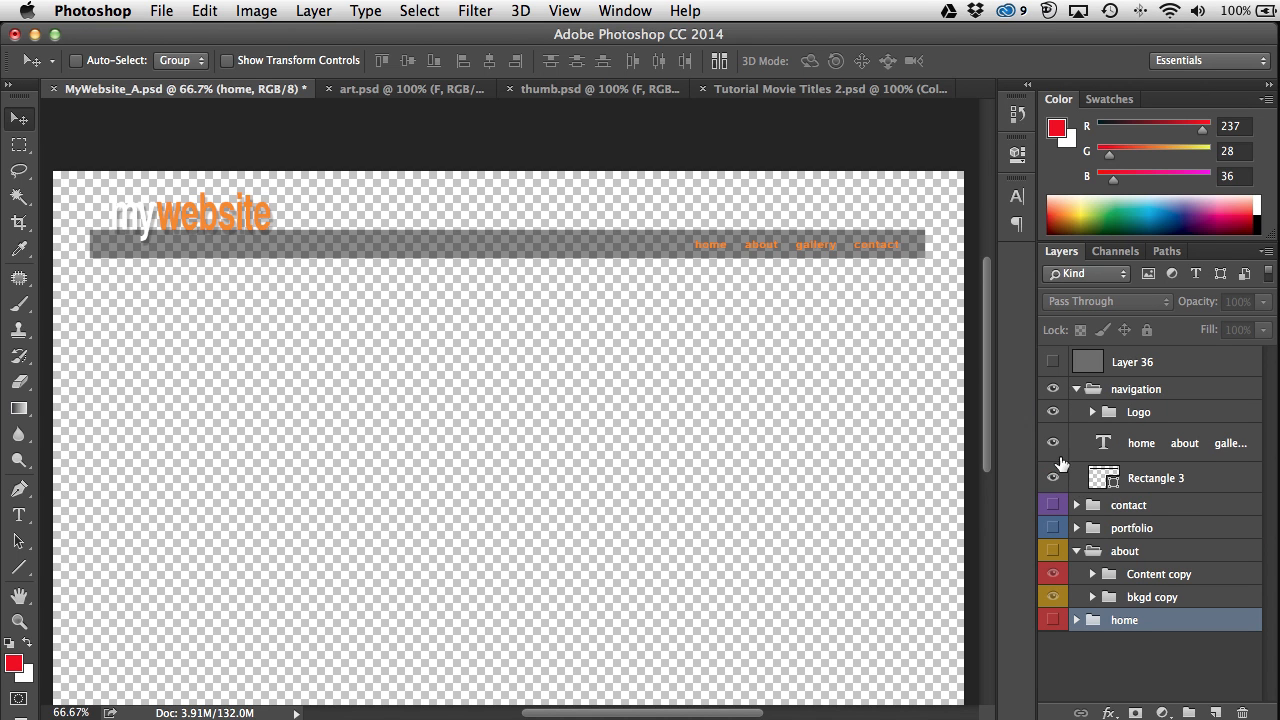
{"action": "left_click", "coordinate": [1052, 443]}
{"action": "left_click", "coordinate": [1052, 477]}
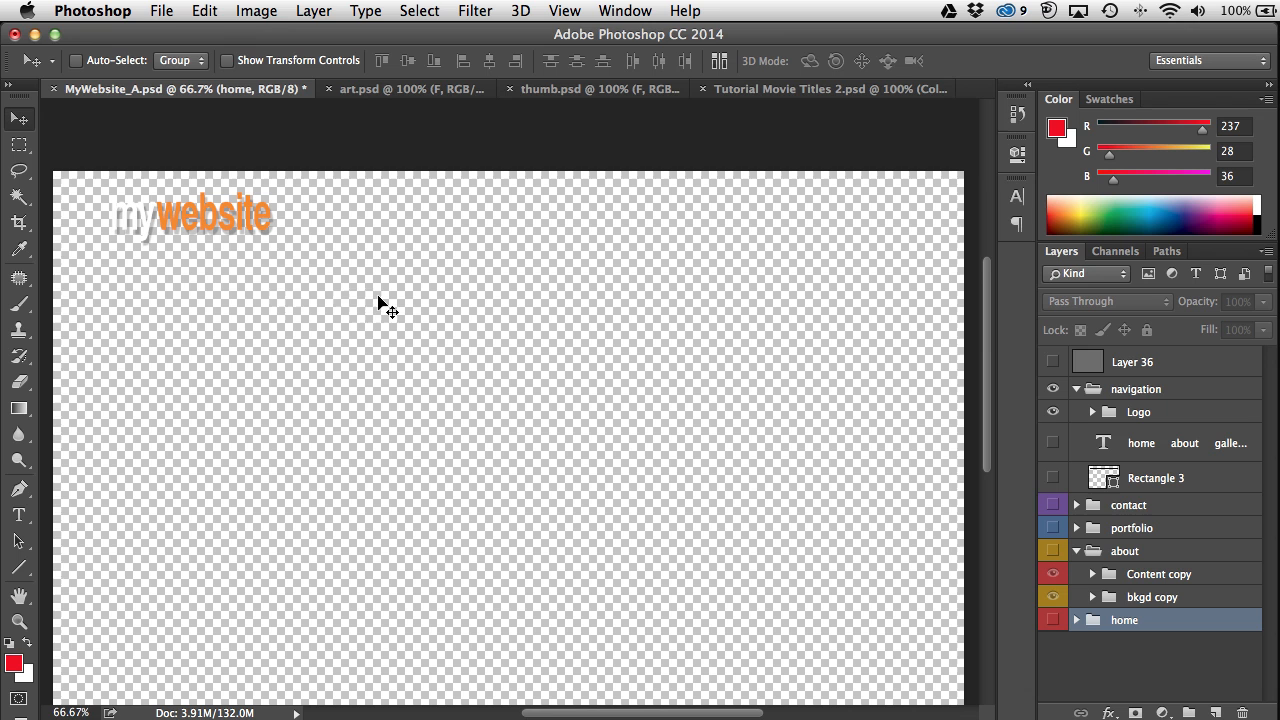
{"action": "key", "text": "super+equal"}
{"action": "key", "text": "super+equal"}
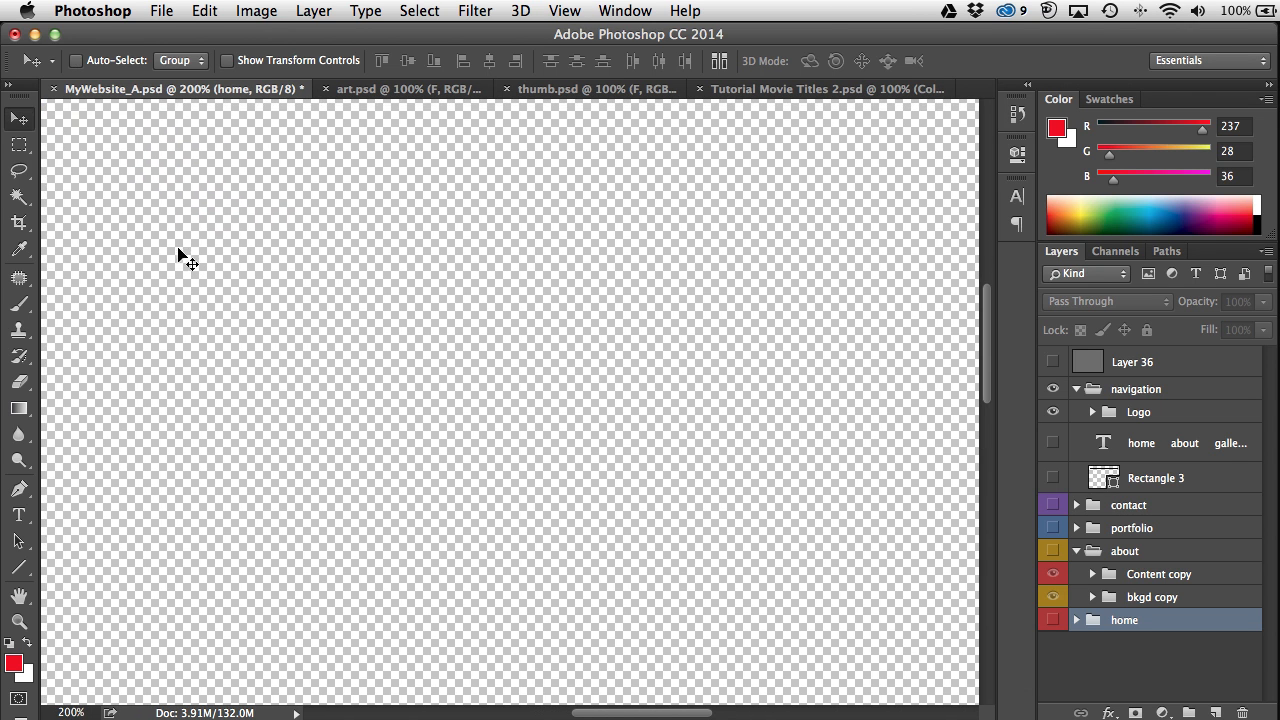
{"action": "left_click_drag", "start_coordinate": [180, 285], "coordinate": [540, 335]}
{"action": "left_click_drag", "start_coordinate": [354, 268], "coordinate": [177, 285]}
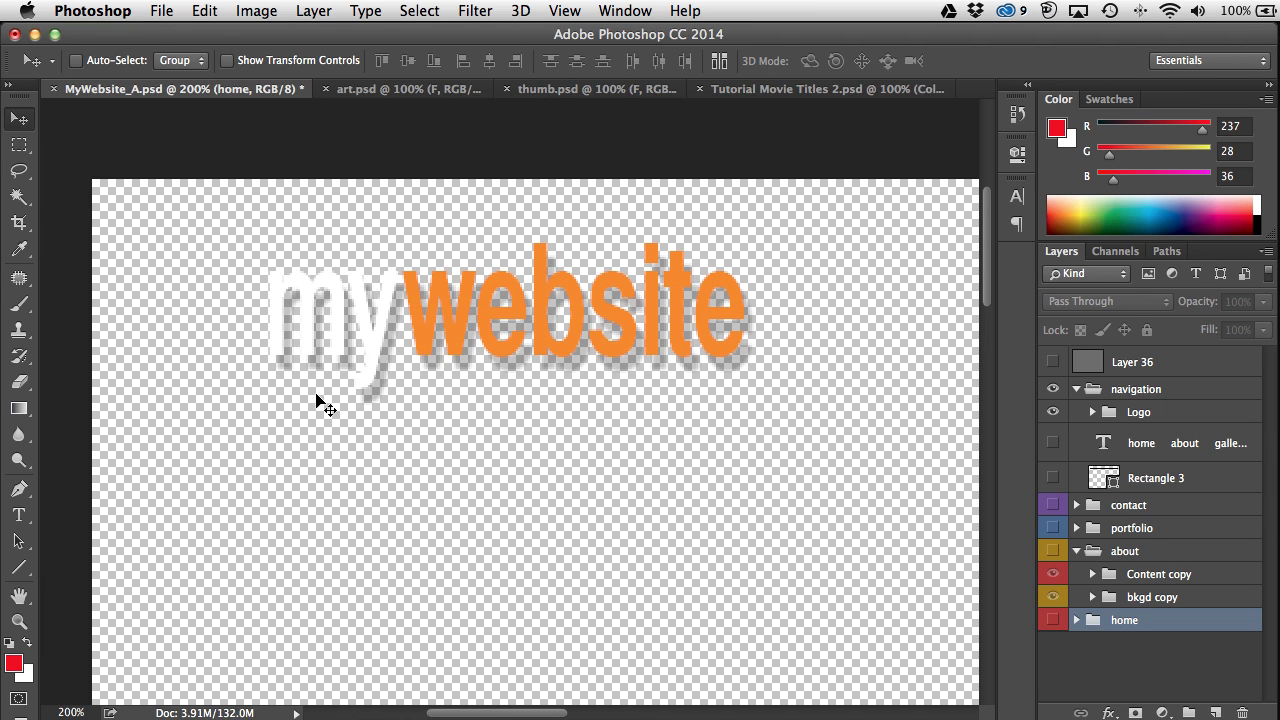
Step: Crop the canvas to a tight box around the mywebsite logo
{"action": "left_click", "coordinate": [20, 224]}
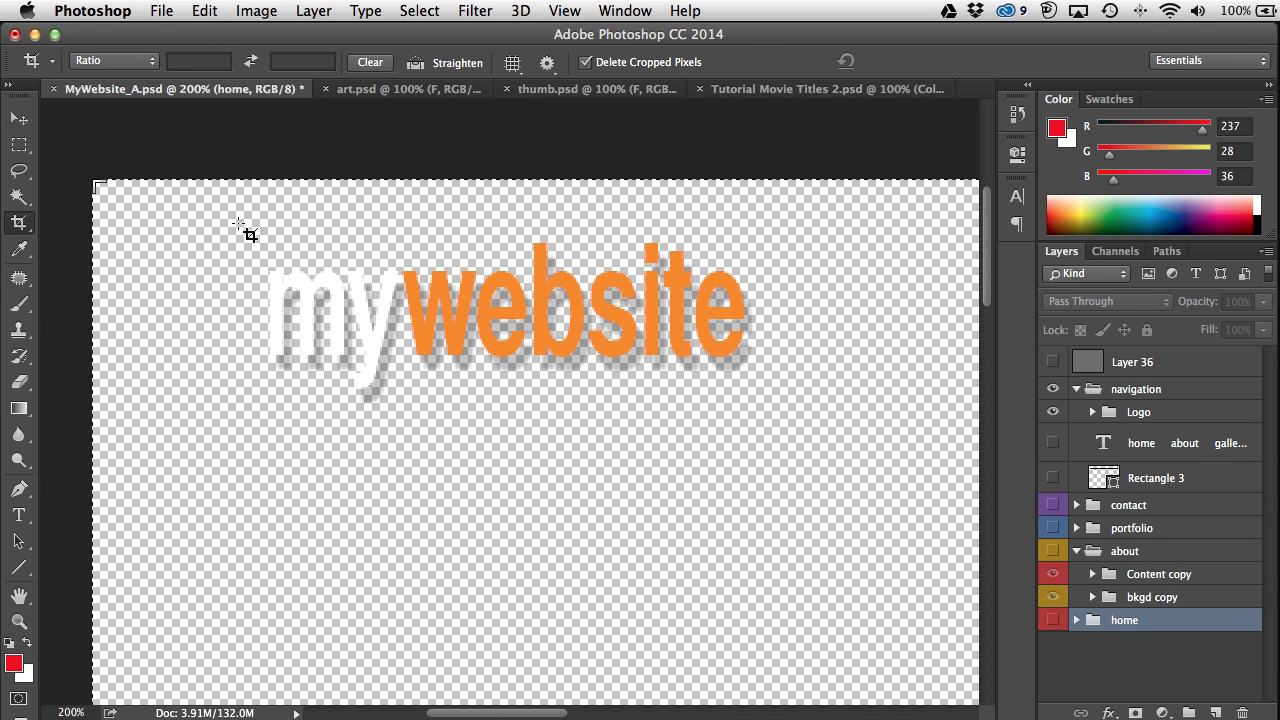
{"action": "left_click_drag", "start_coordinate": [238, 222], "coordinate": [774, 423]}
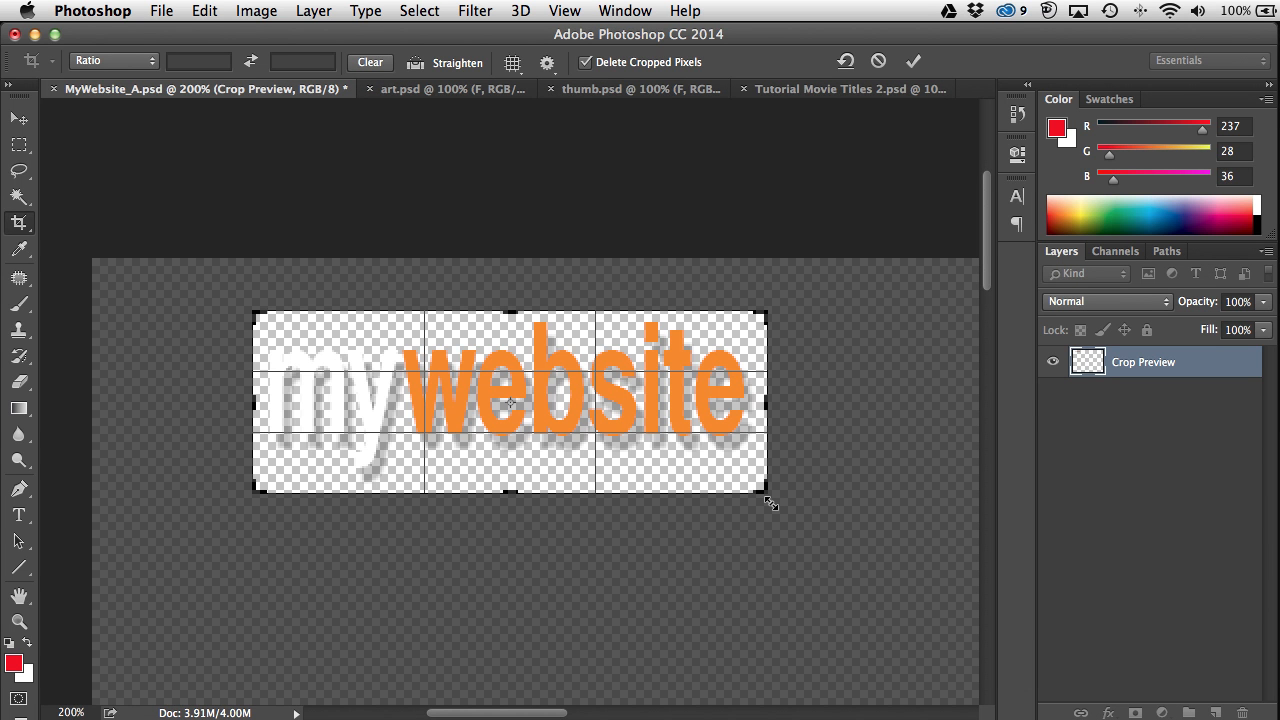
{"action": "key", "text": "Return"}
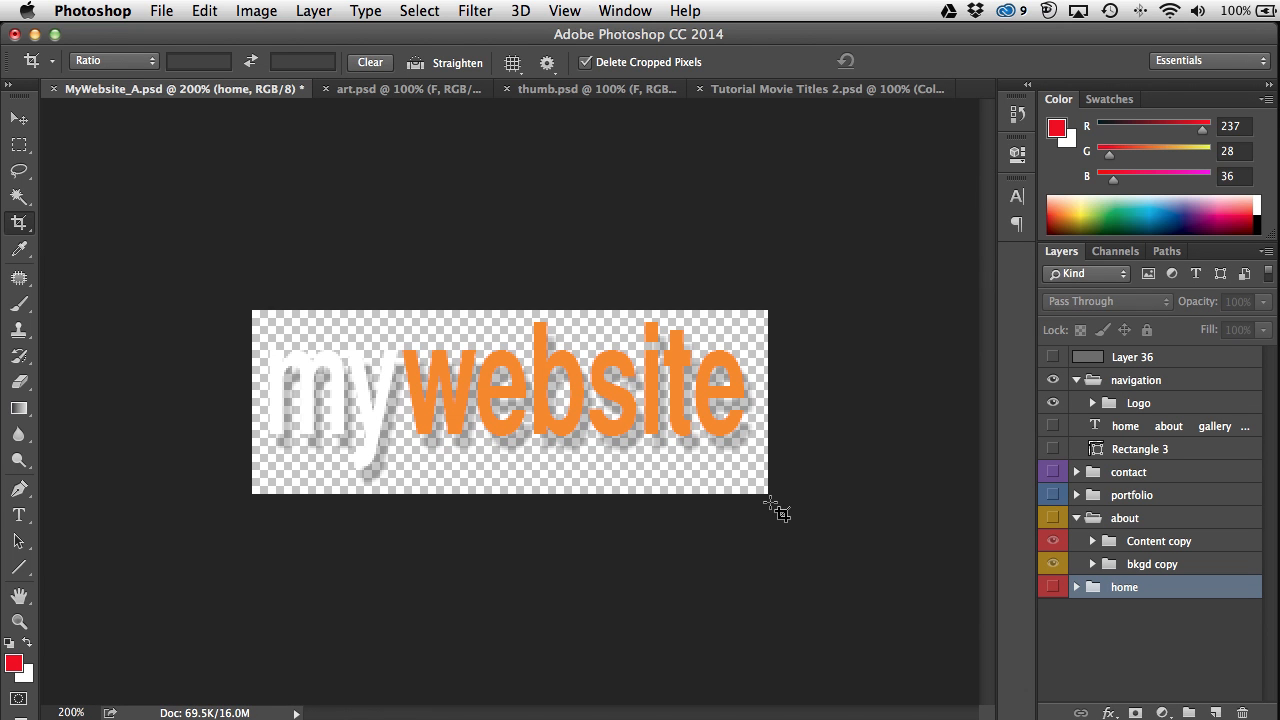
{"action": "left_click", "coordinate": [174, 14]}
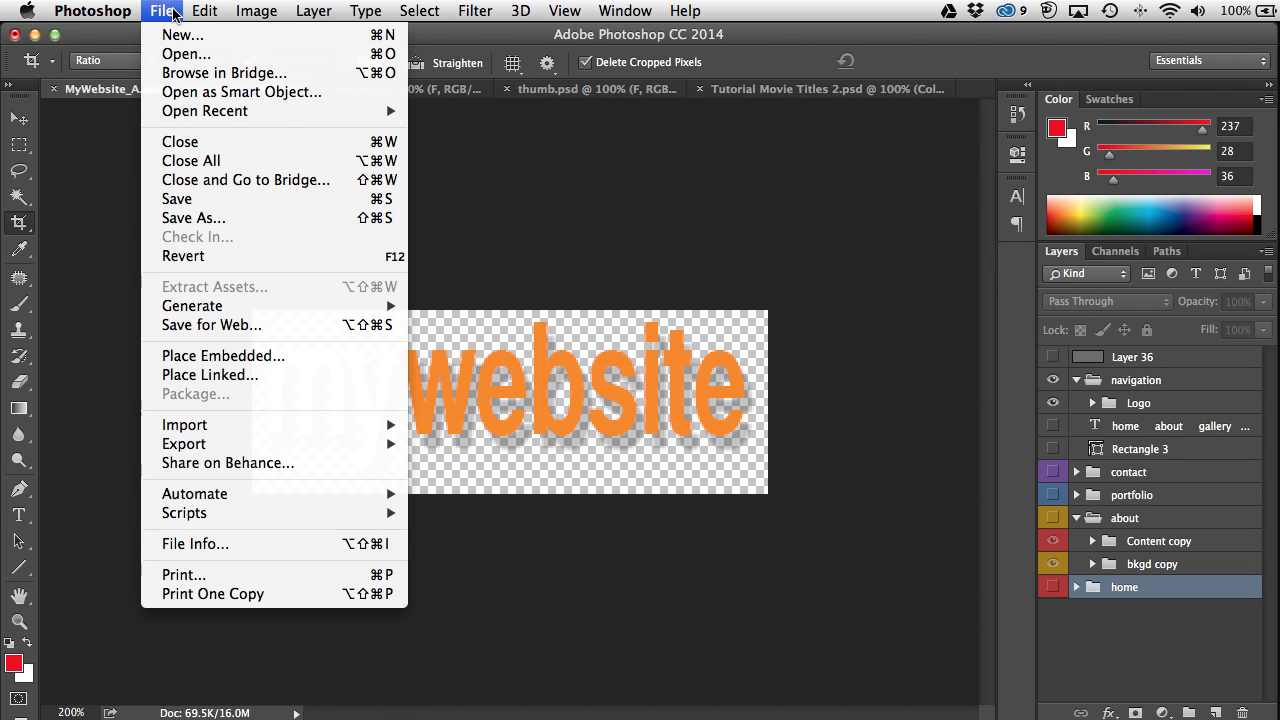
Step: Set the Save for Web export of the logo to PNG-24 with transparency
{"action": "left_click", "coordinate": [194, 326]}
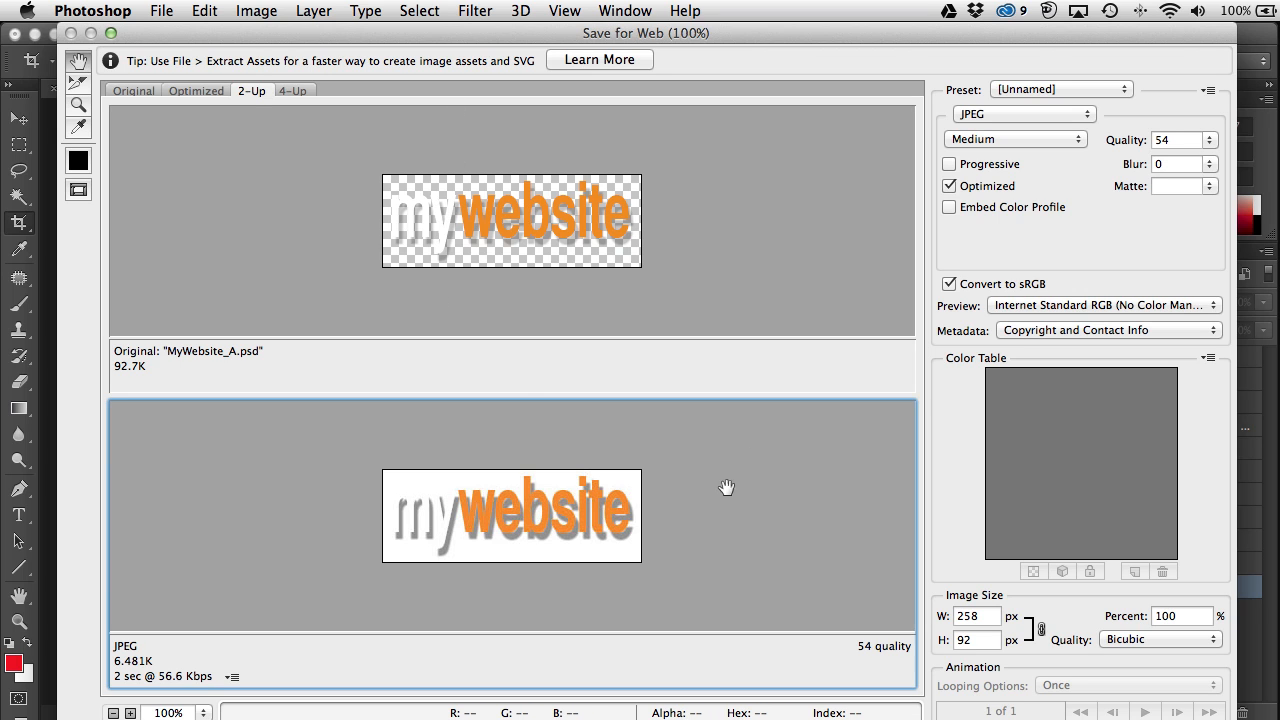
{"action": "left_click", "coordinate": [1040, 116]}
{"action": "left_click", "coordinate": [1023, 145]}
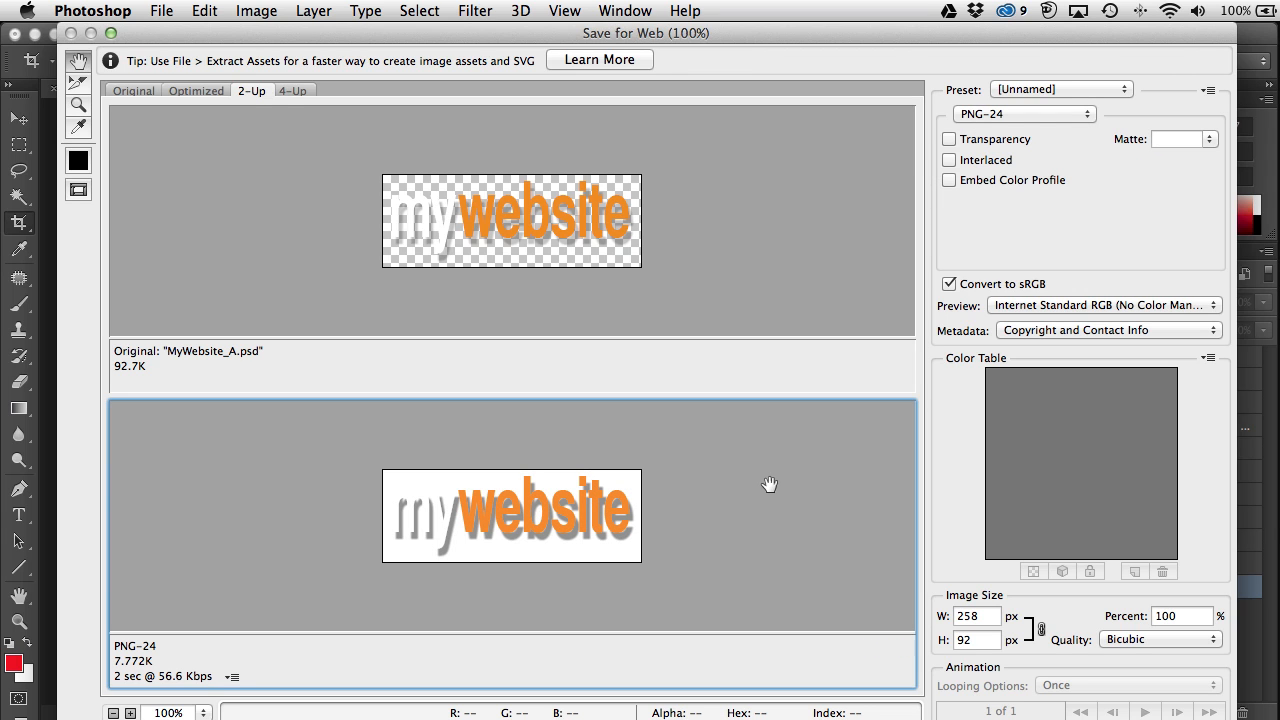
{"action": "left_click", "coordinate": [948, 139]}
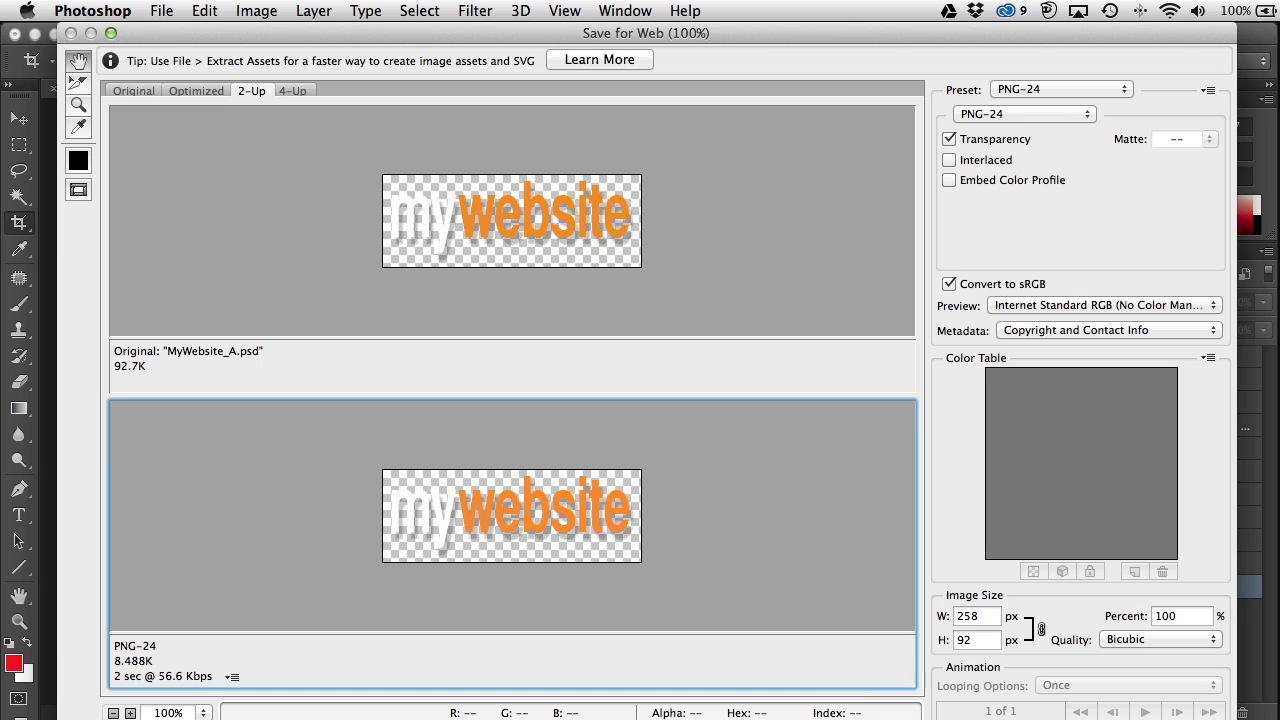
{"action": "key", "text": "Return"}
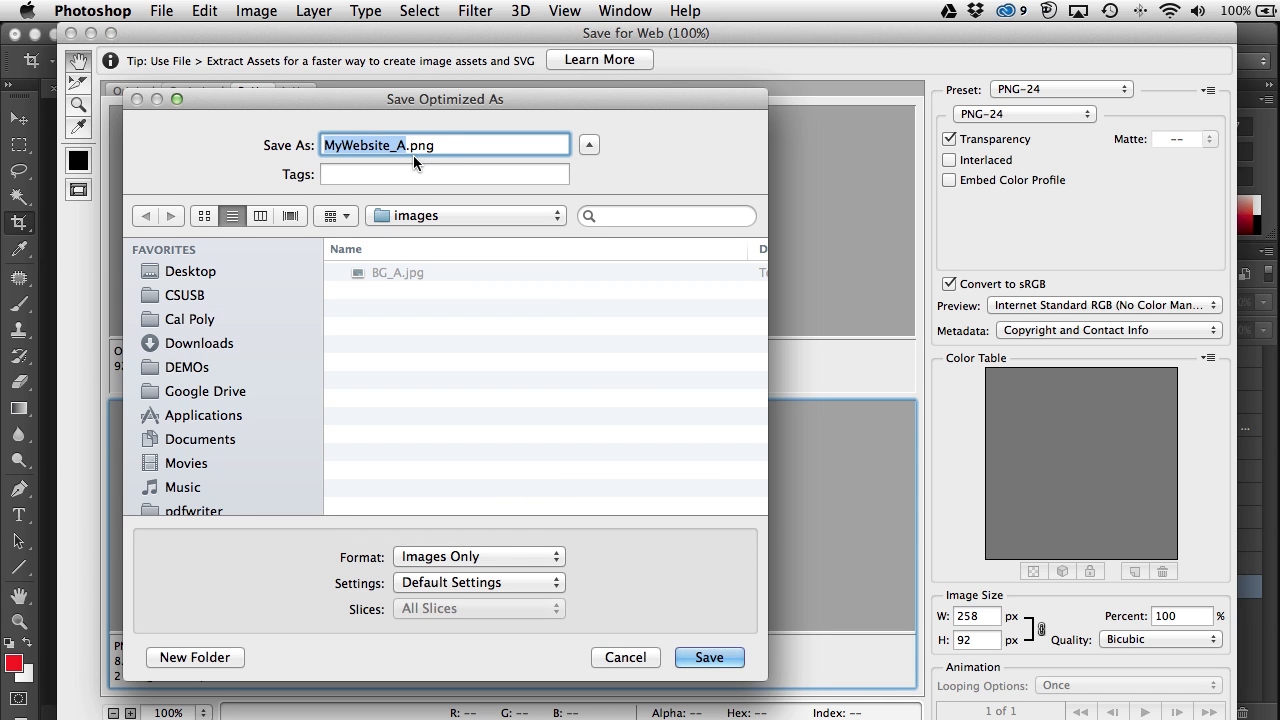
Step: Name the export logo.png, save it into the images folder, and bring up History
{"action": "left_click", "coordinate": [403, 145]}
{"action": "key", "text": "shift+super+Left"}
{"action": "type", "text": "Lo"}
{"action": "key", "text": "BackSpace"}
{"action": "key", "text": "BackSpace"}
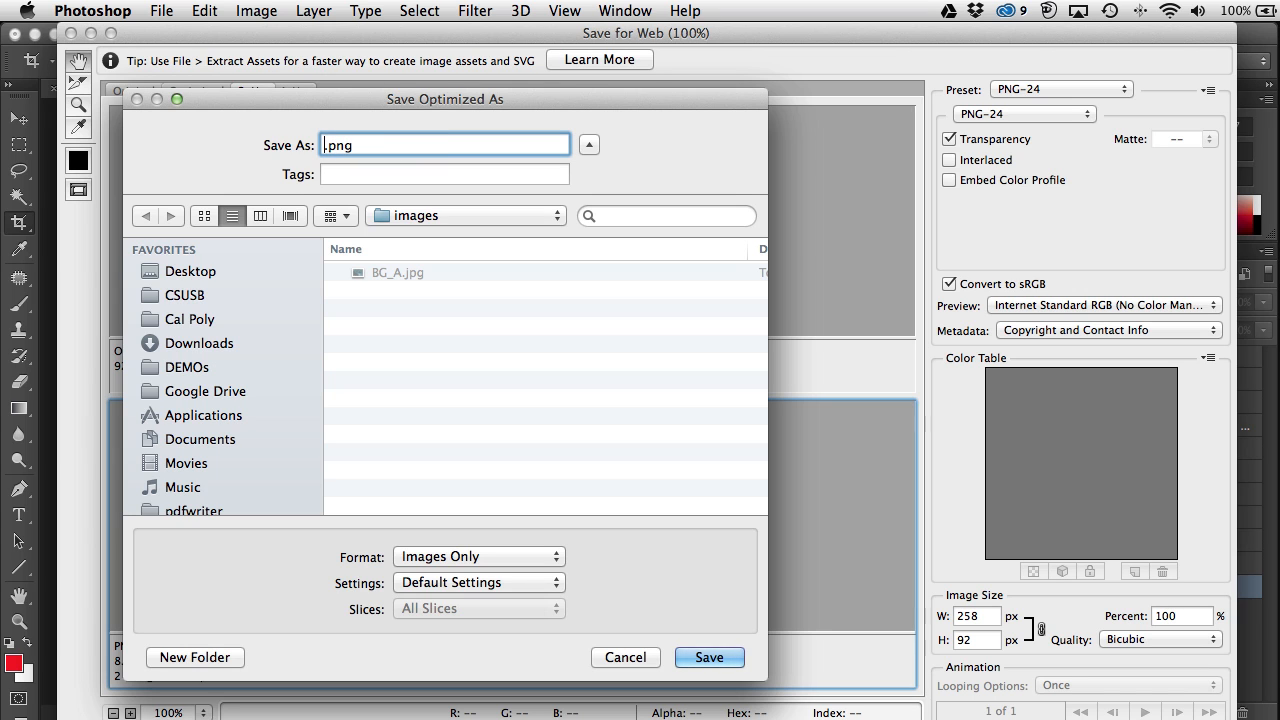
{"action": "type", "text": "logo"}
{"action": "left_click", "coordinate": [709, 657]}
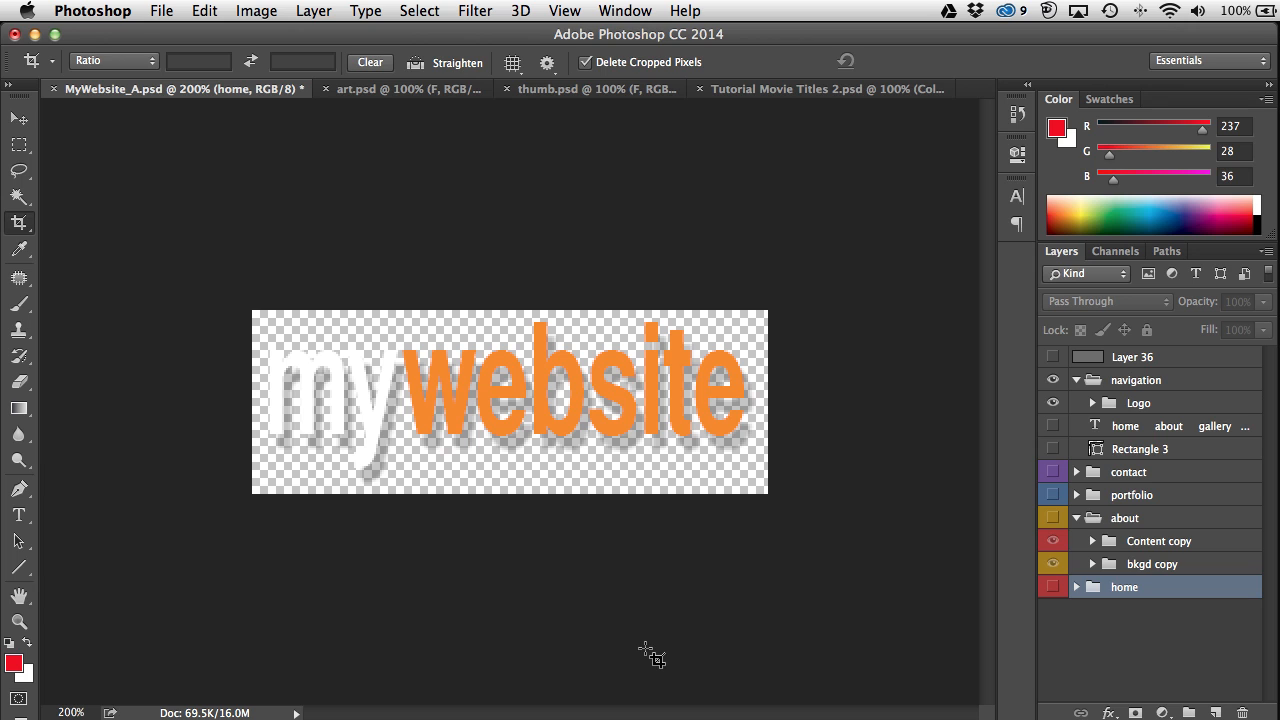
{"action": "left_click", "coordinate": [1017, 116]}
{"action": "left_click_drag", "start_coordinate": [990, 176], "coordinate": [988, 122]}
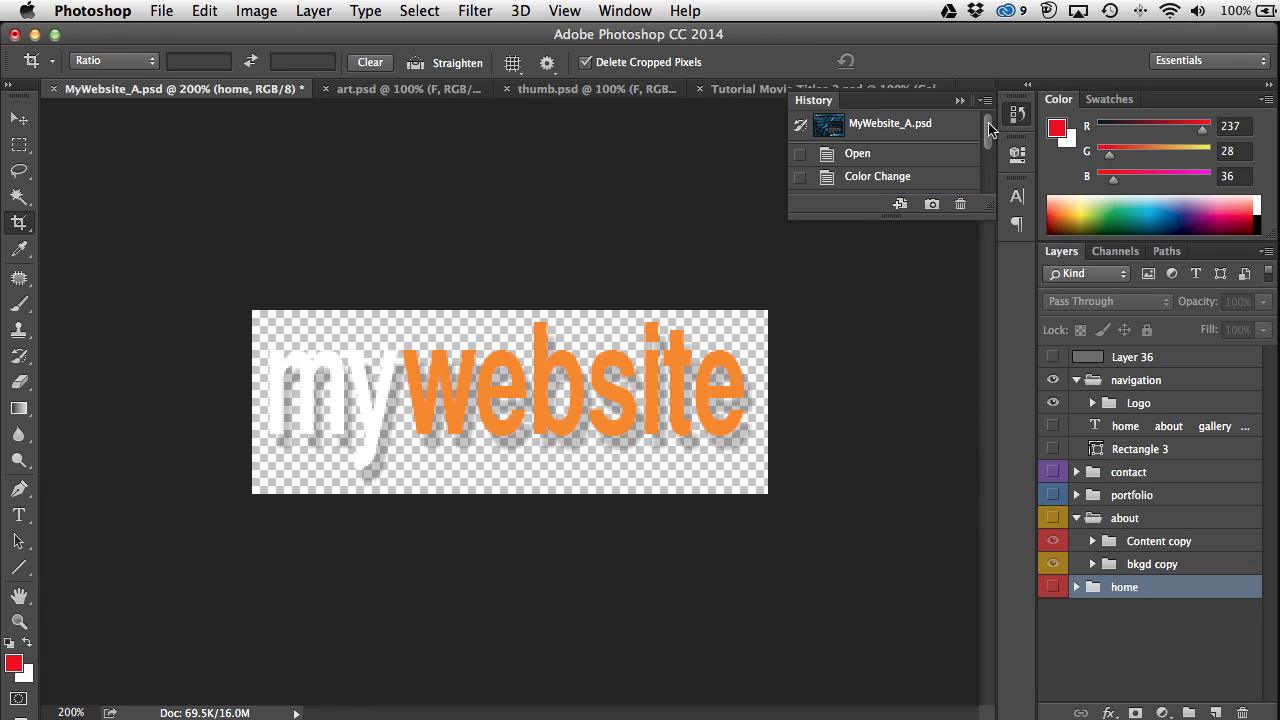
Step: Revert MyWebsite_A to its original snapshot, fit it on screen, and select the Move tool
{"action": "left_click", "coordinate": [826, 133]}
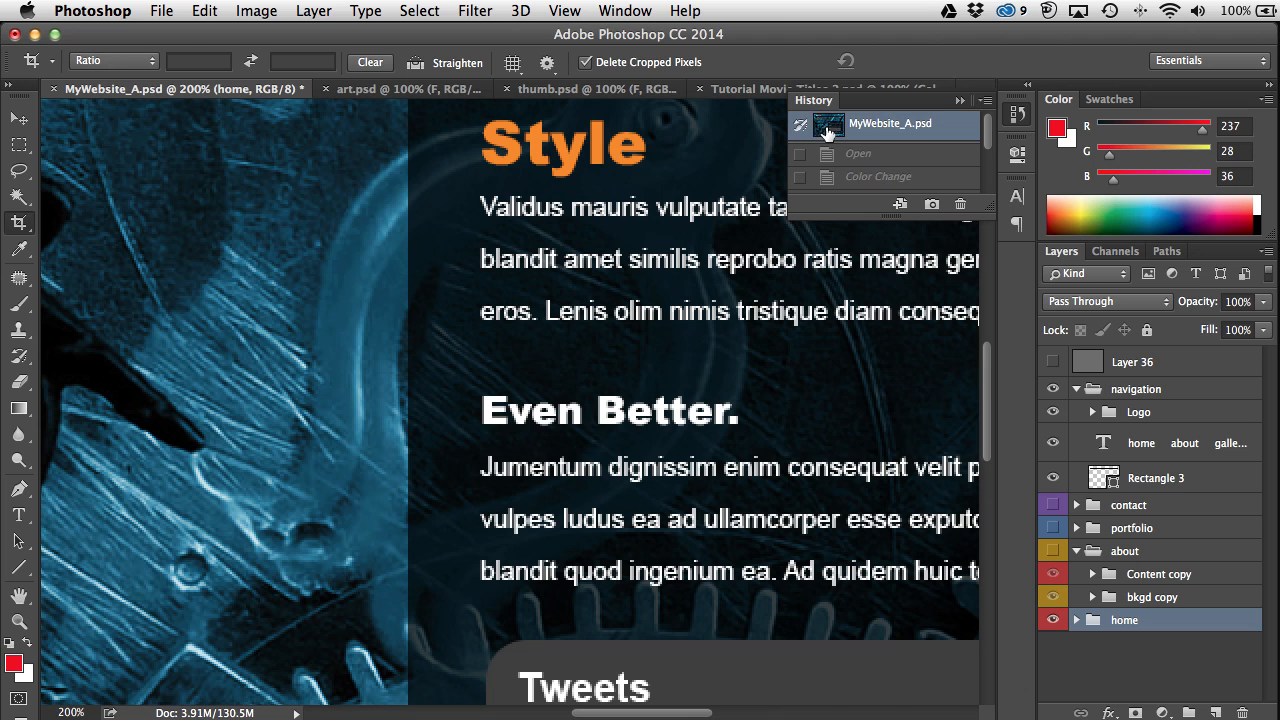
{"action": "key", "text": "super+0"}
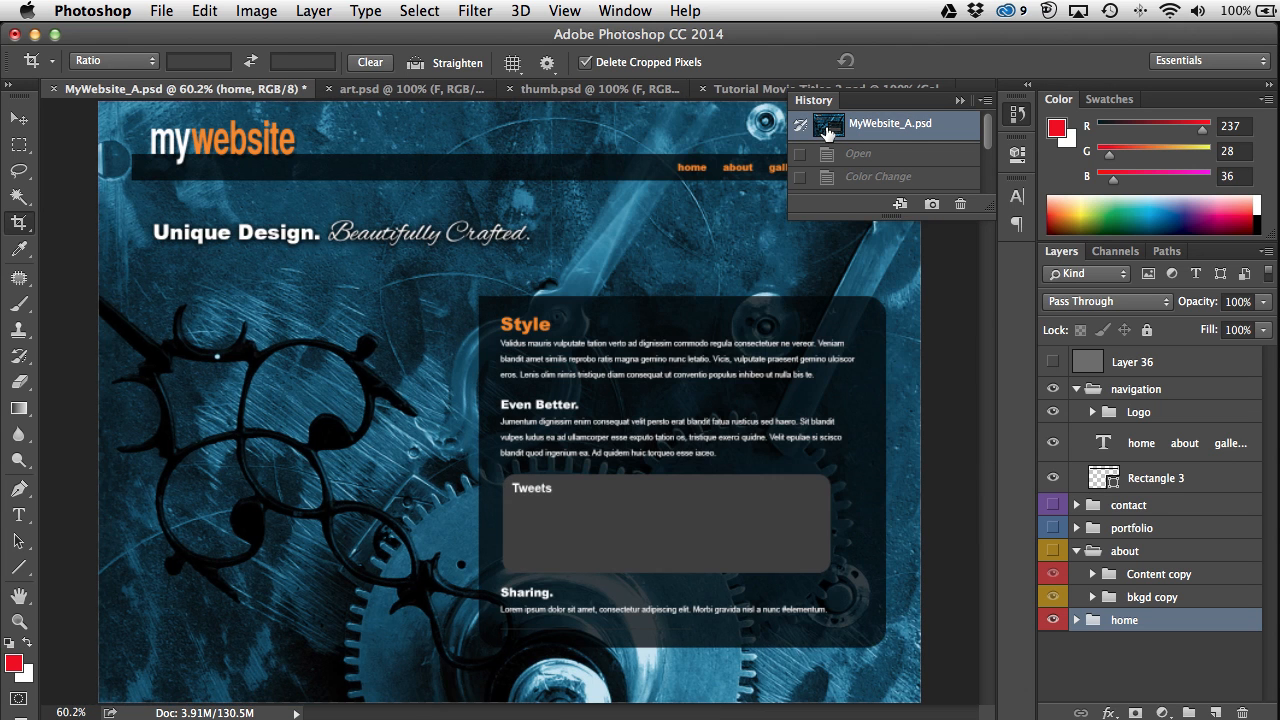
{"action": "left_click", "coordinate": [20, 119]}
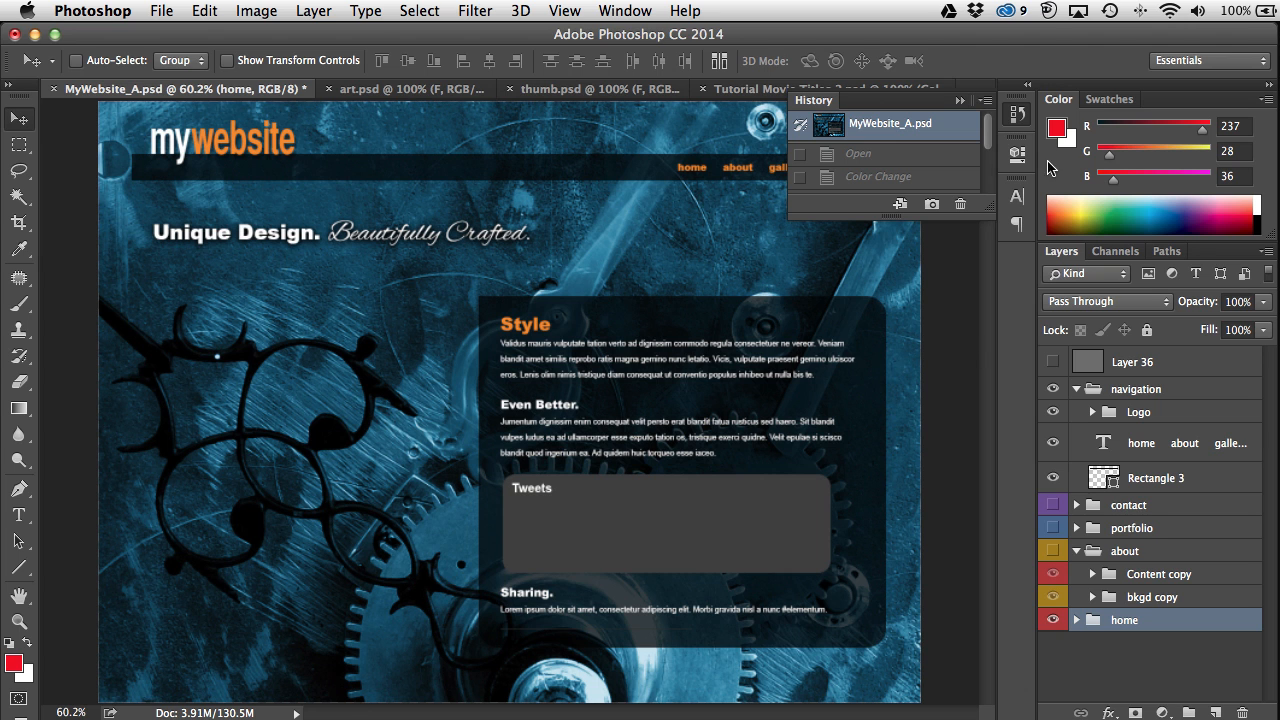
{"action": "left_click", "coordinate": [1018, 114]}
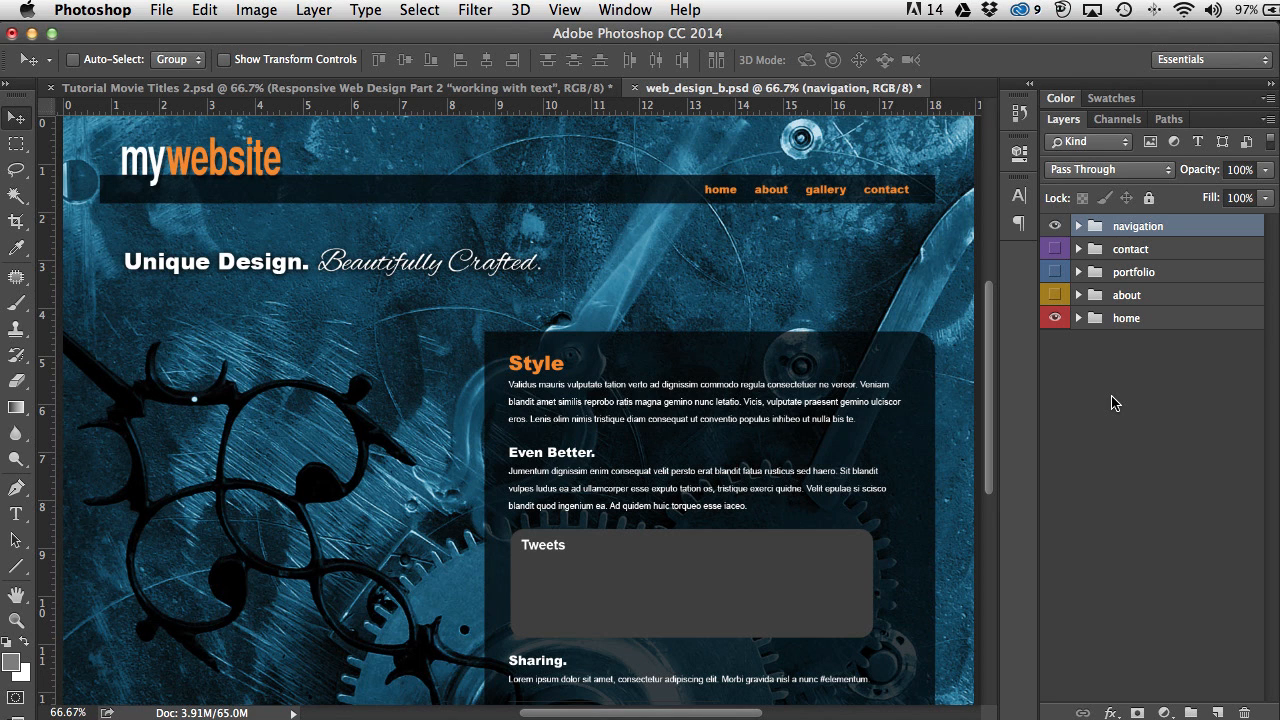
Step: Inside the home group, rename the bkgd folder to bg1.jpg40% after checking its contents
{"action": "left_click", "coordinate": [1078, 318]}
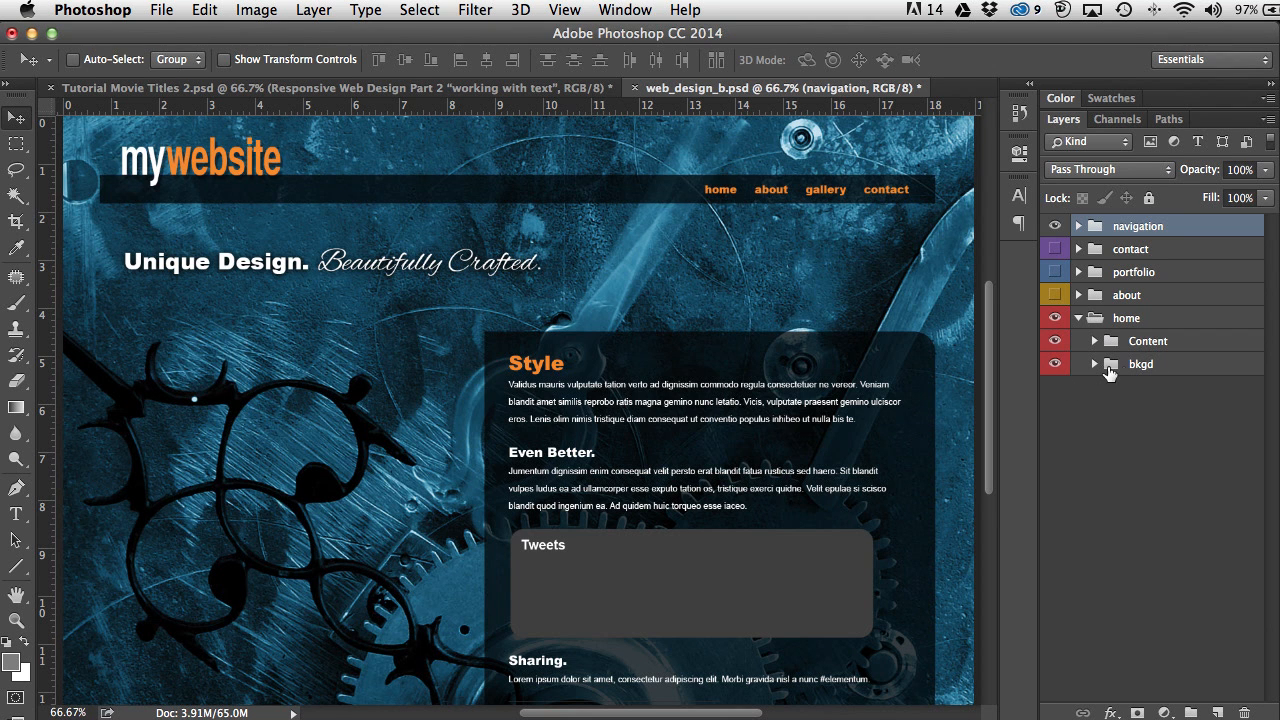
{"action": "left_click", "coordinate": [1094, 364]}
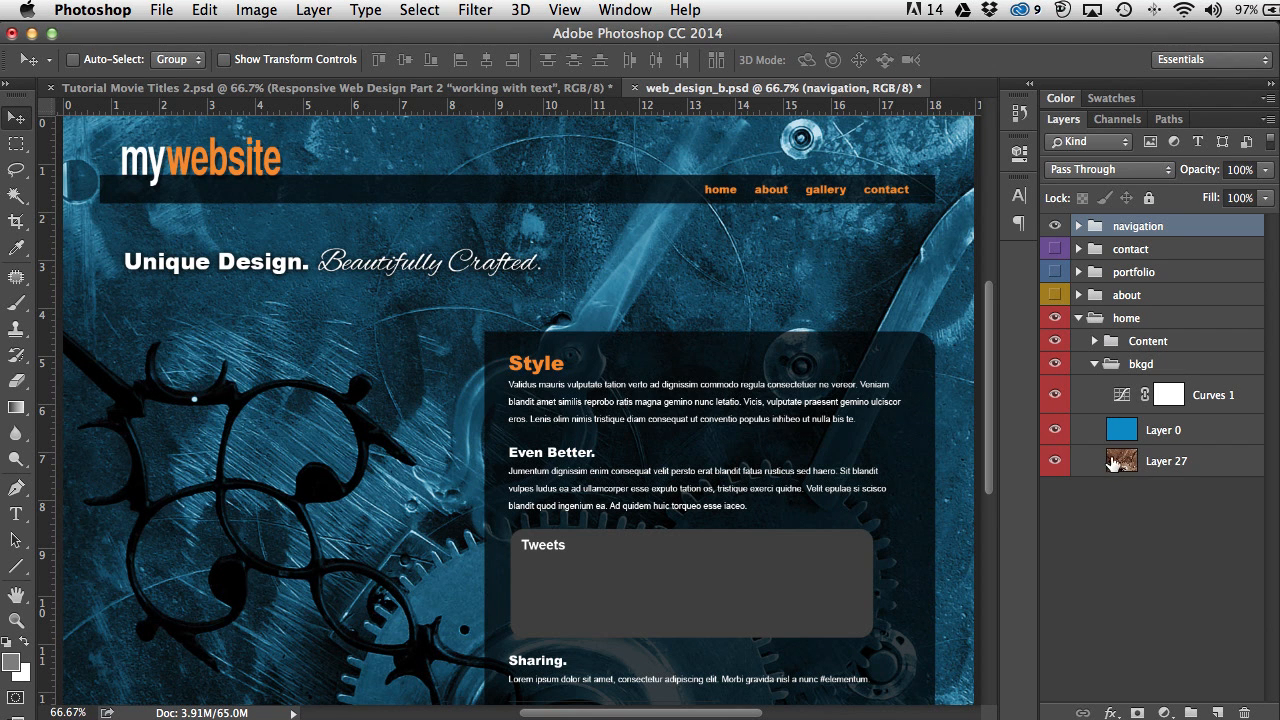
{"action": "left_click", "coordinate": [1095, 366]}
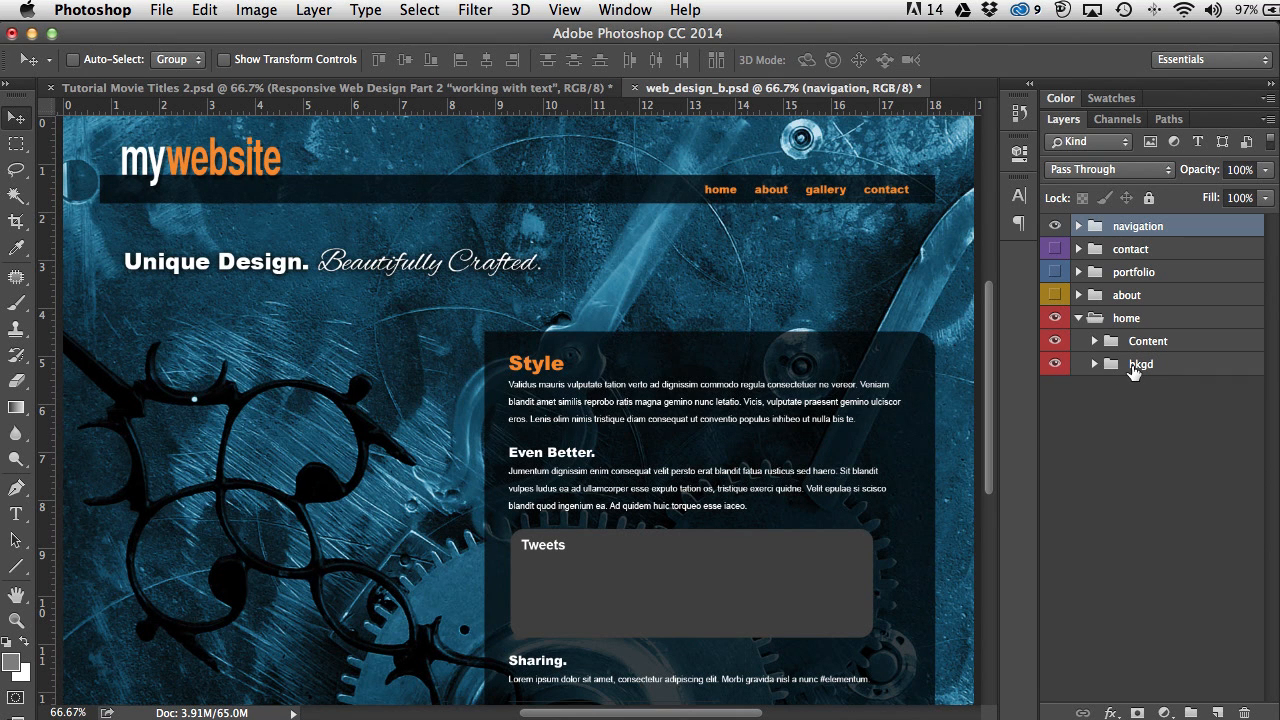
{"action": "left_click", "coordinate": [1054, 365]}
{"action": "left_click", "coordinate": [1054, 366]}
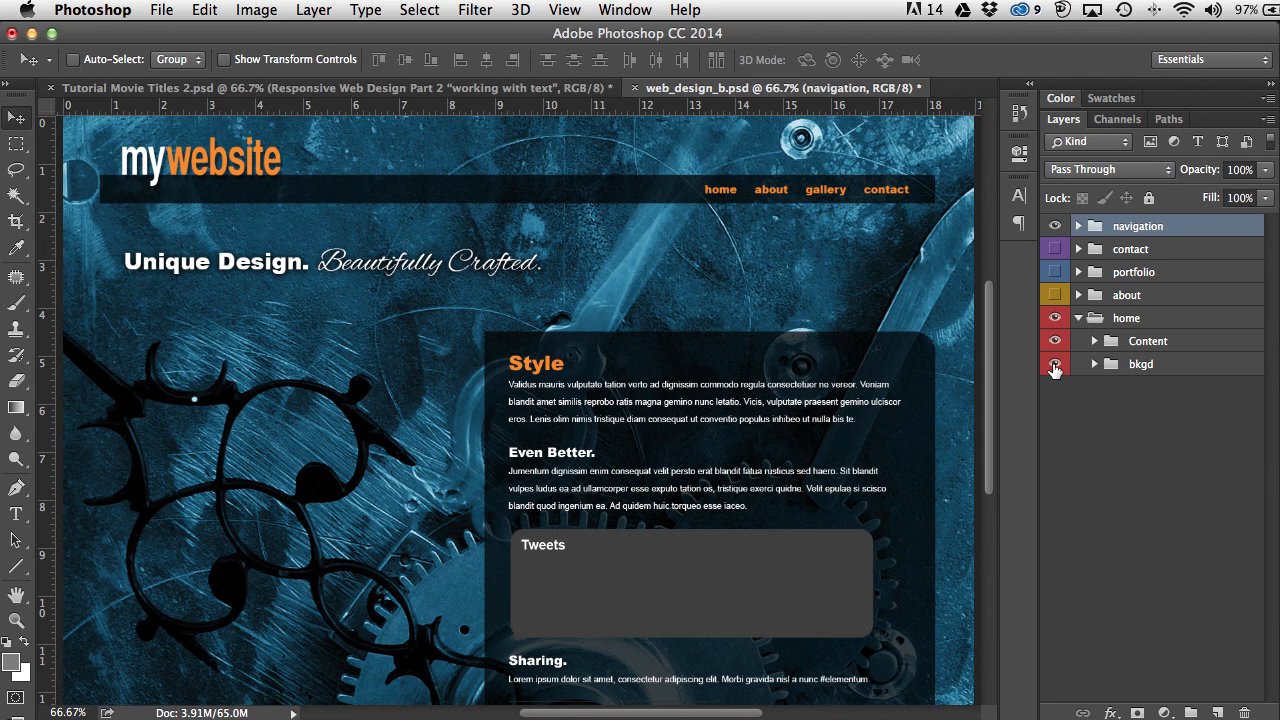
{"action": "double_click", "coordinate": [1140, 366]}
{"action": "type", "text": "bg1"}
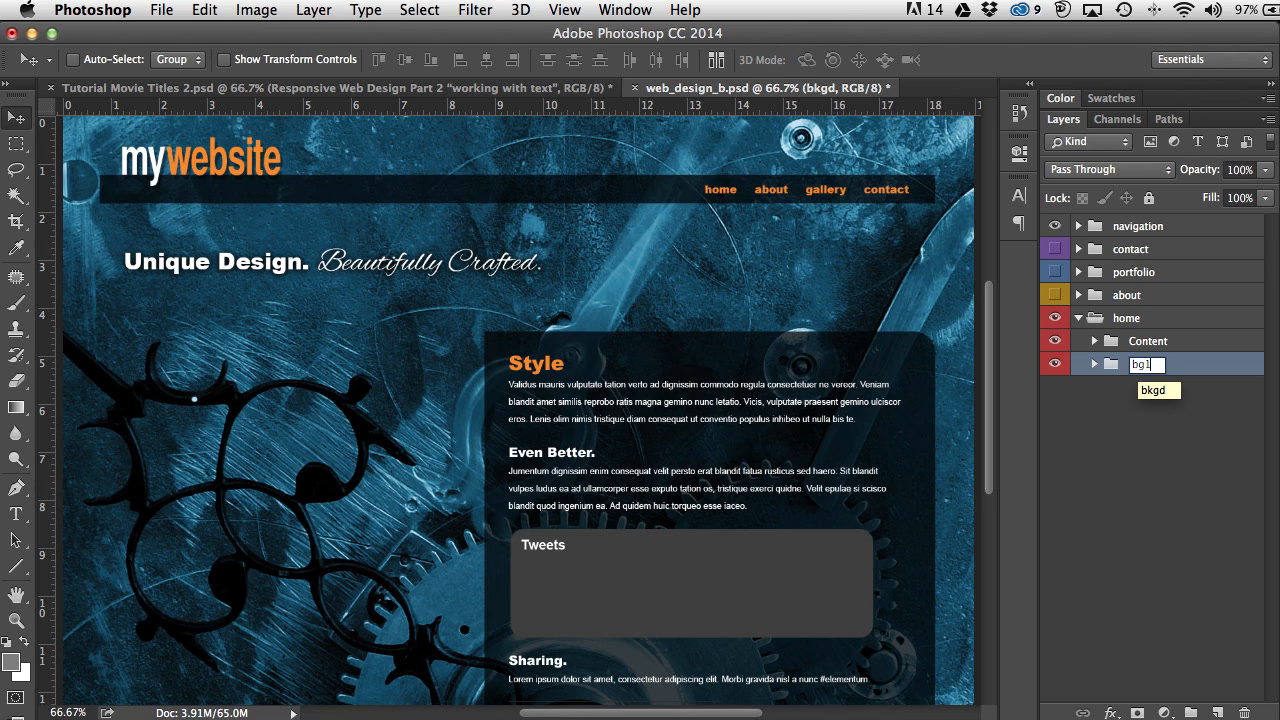
{"action": "type", "text": ".jpg40%"}
{"action": "key", "text": "Return"}
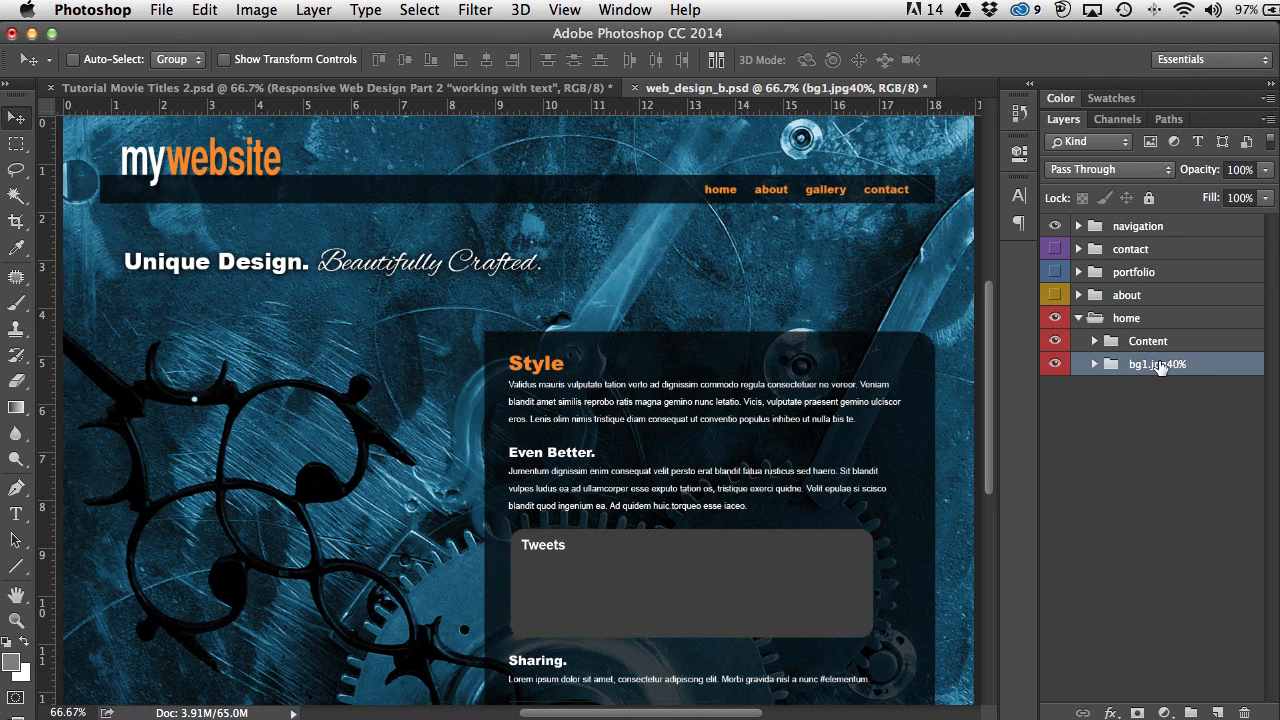
{"action": "left_click", "coordinate": [1078, 320]}
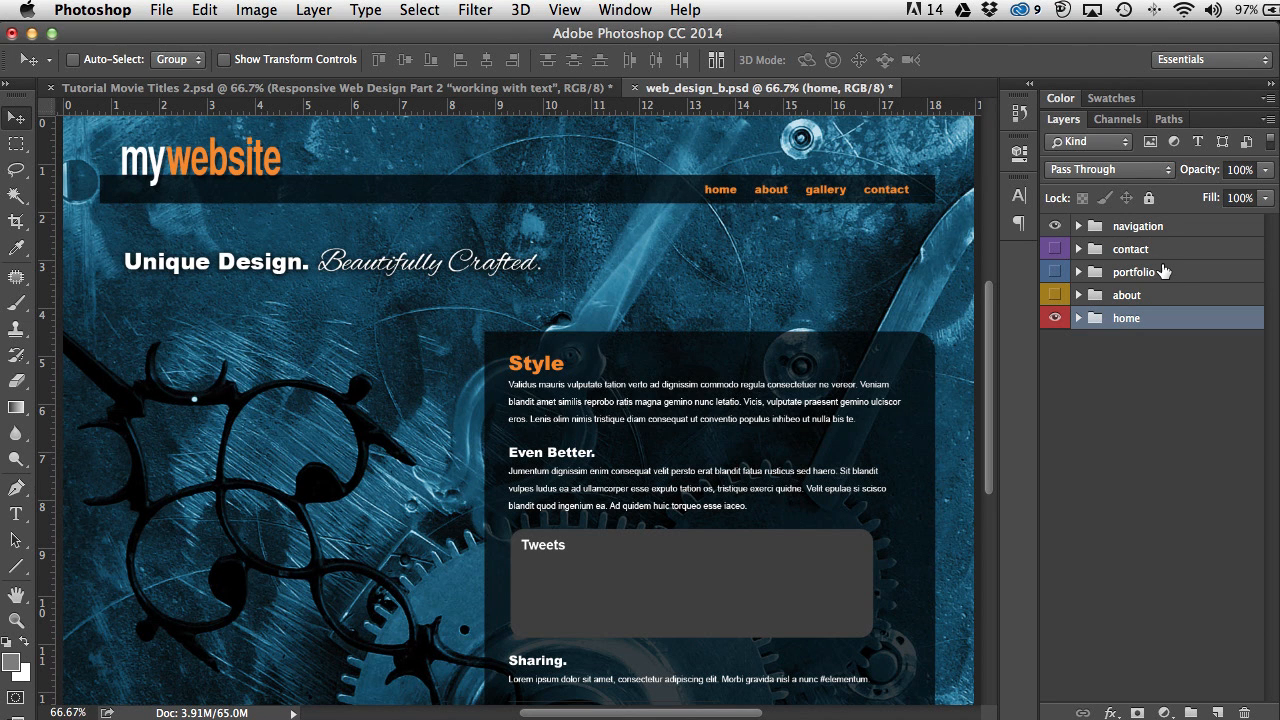
Step: Rename the navigation's Logo group to Logo.png
{"action": "left_click", "coordinate": [1078, 226]}
{"action": "left_click", "coordinate": [1055, 251]}
{"action": "left_click", "coordinate": [1055, 251]}
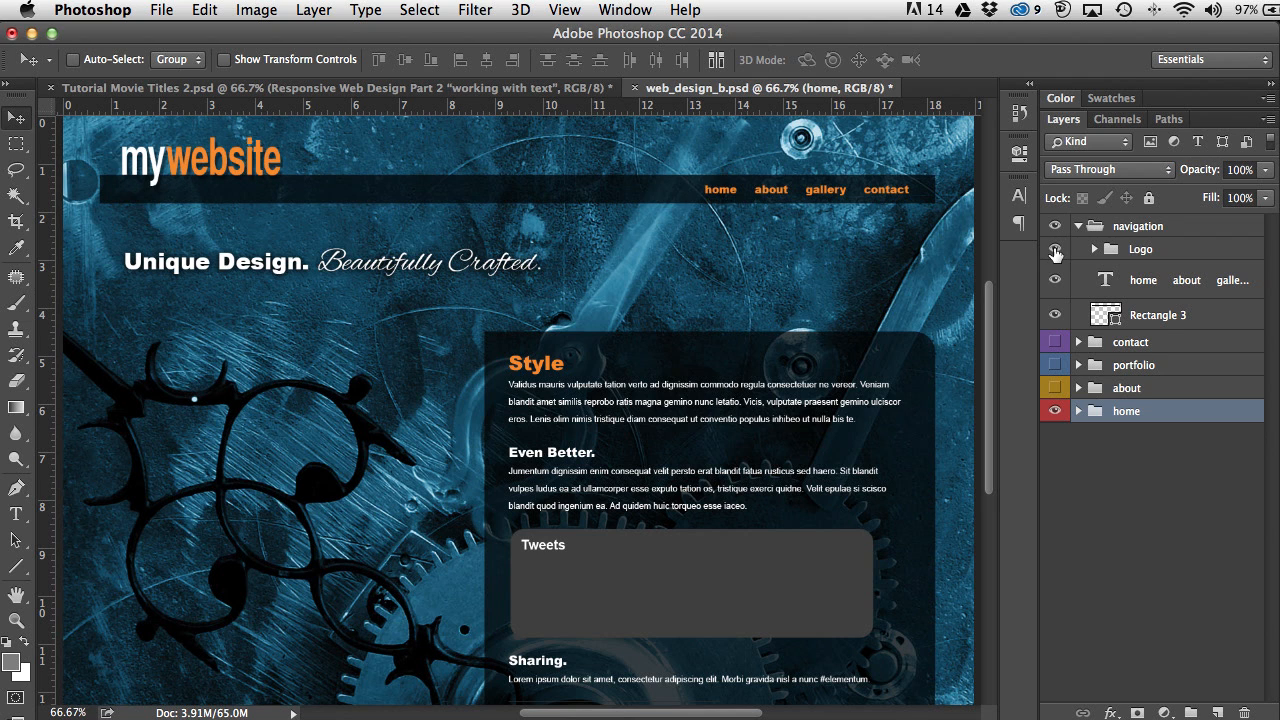
{"action": "double_click", "coordinate": [1142, 251]}
{"action": "key", "text": "Right"}
{"action": "type", "text": ".png"}
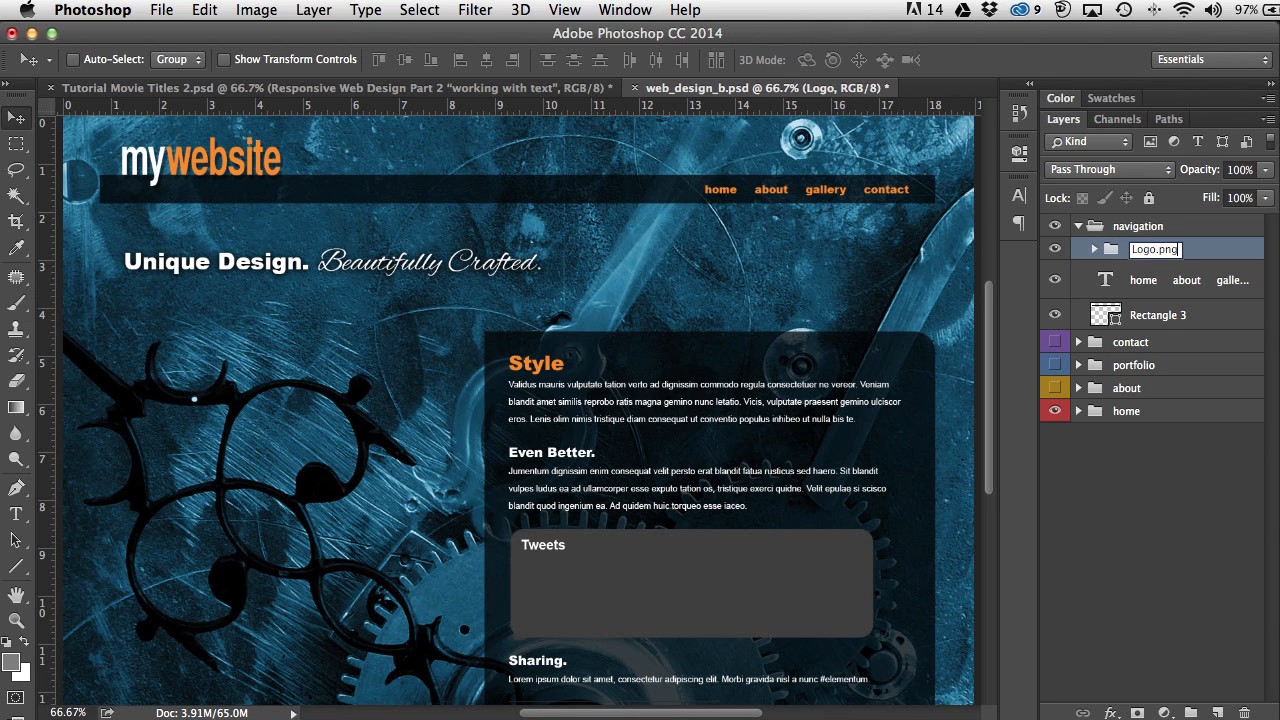
{"action": "key", "text": "Return"}
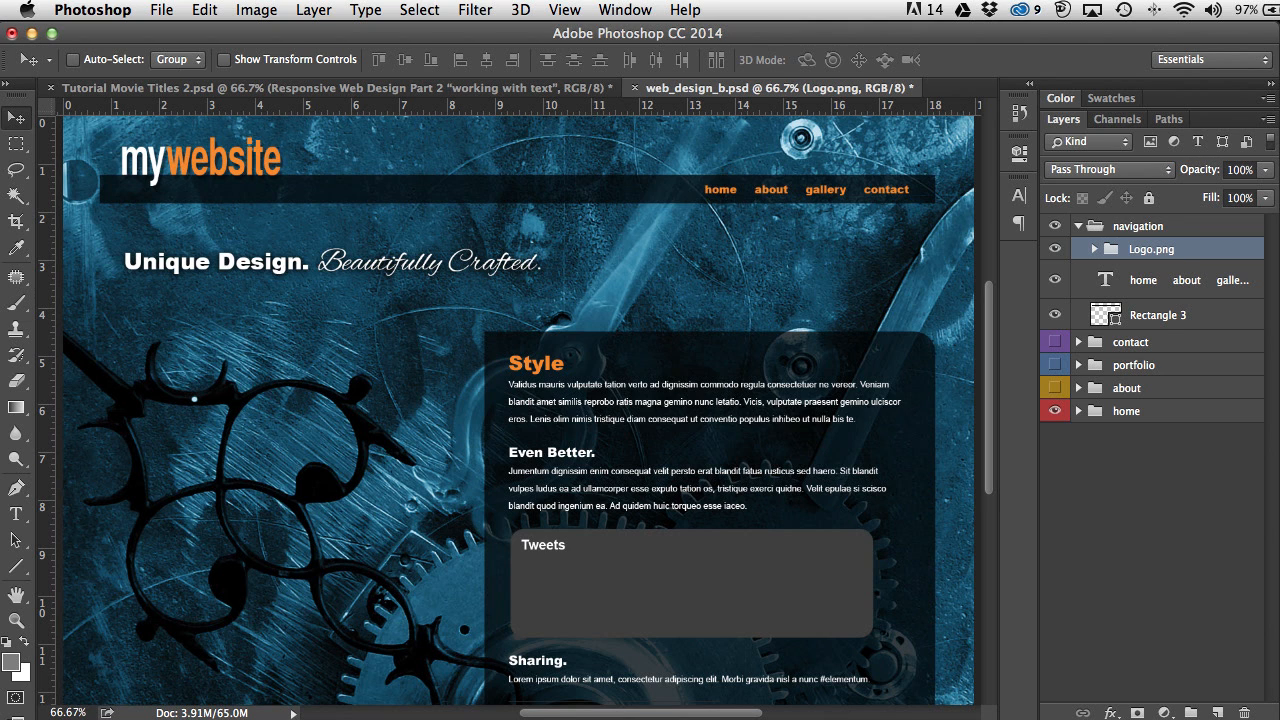
{"action": "left_click", "coordinate": [1078, 227]}
Step: Show the about group and rename its portrait Layer 35 to bruce.jpg60%
{"action": "left_click", "coordinate": [1055, 296]}
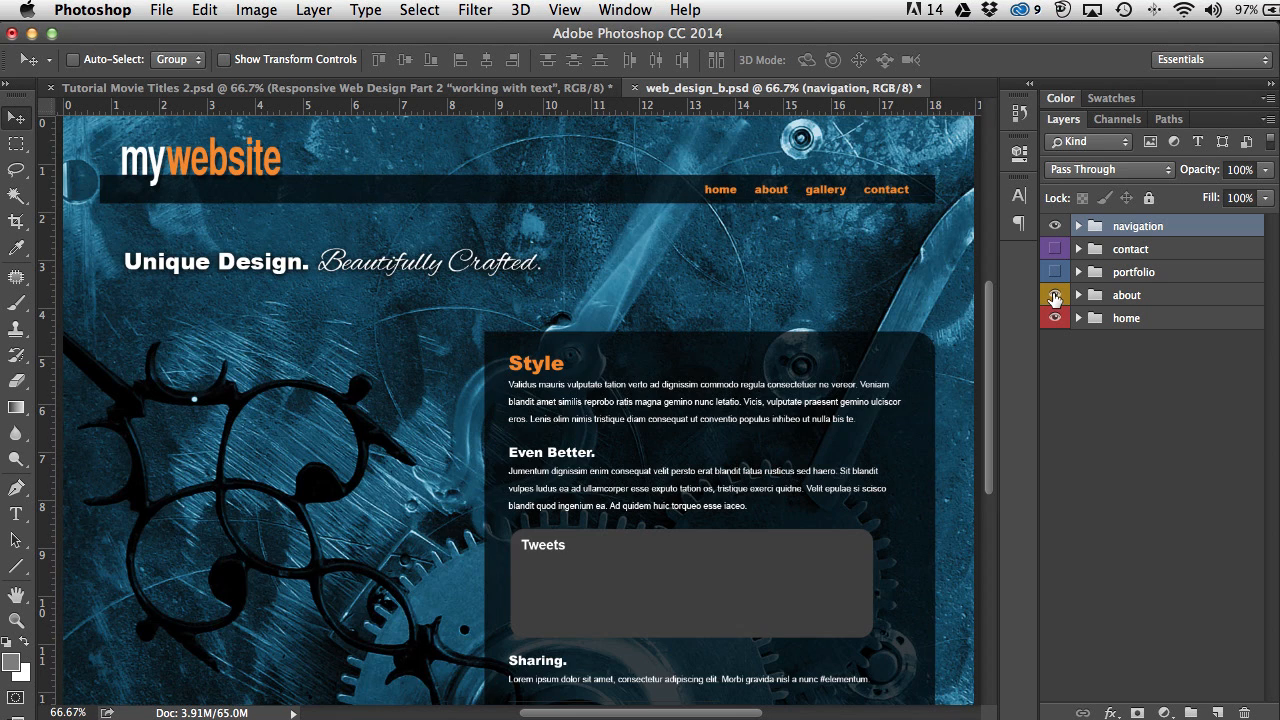
{"action": "left_click", "coordinate": [1078, 295]}
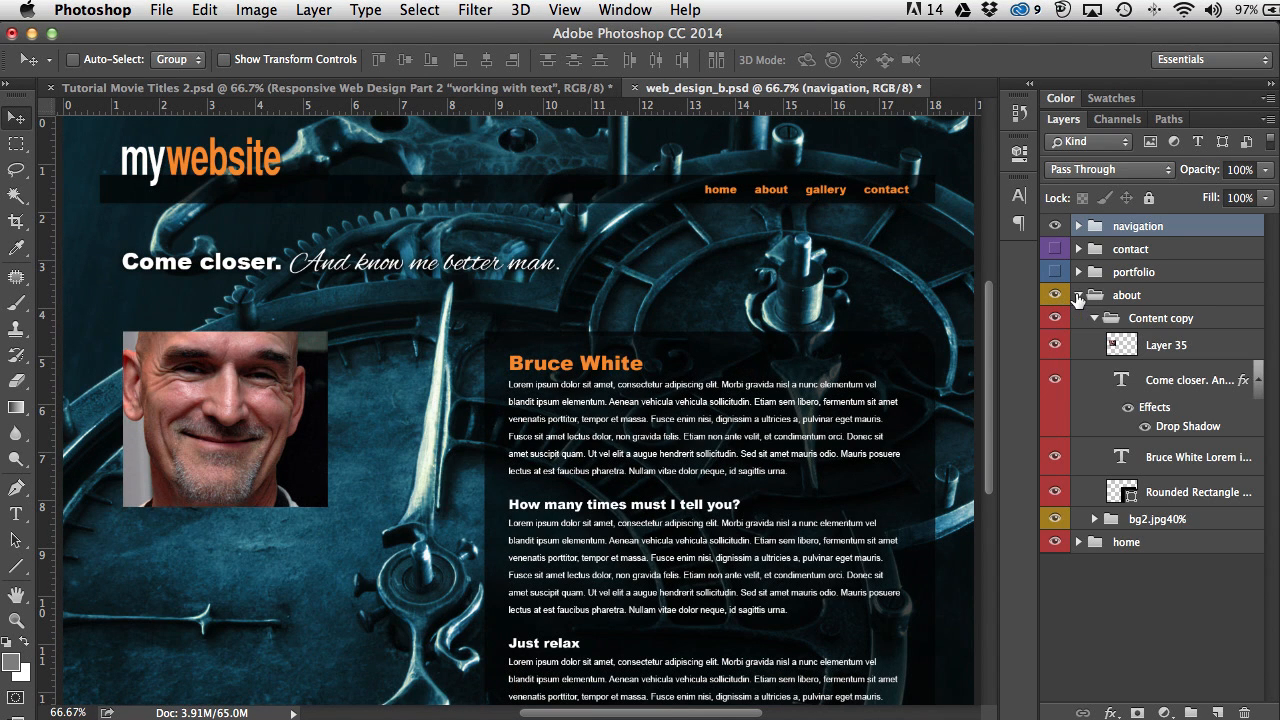
{"action": "double_click", "coordinate": [1163, 350]}
{"action": "type", "text": "bruce"}
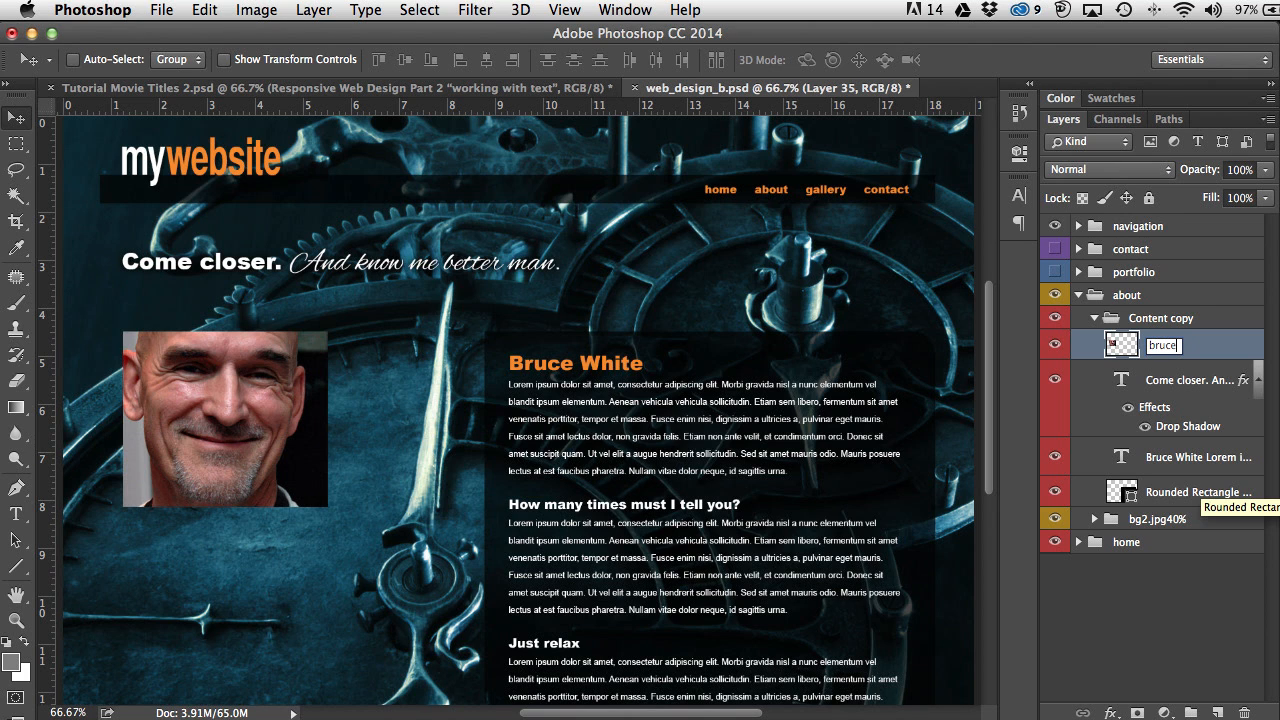
{"action": "type", "text": ".jpg60%"}
{"action": "key", "text": "Return"}
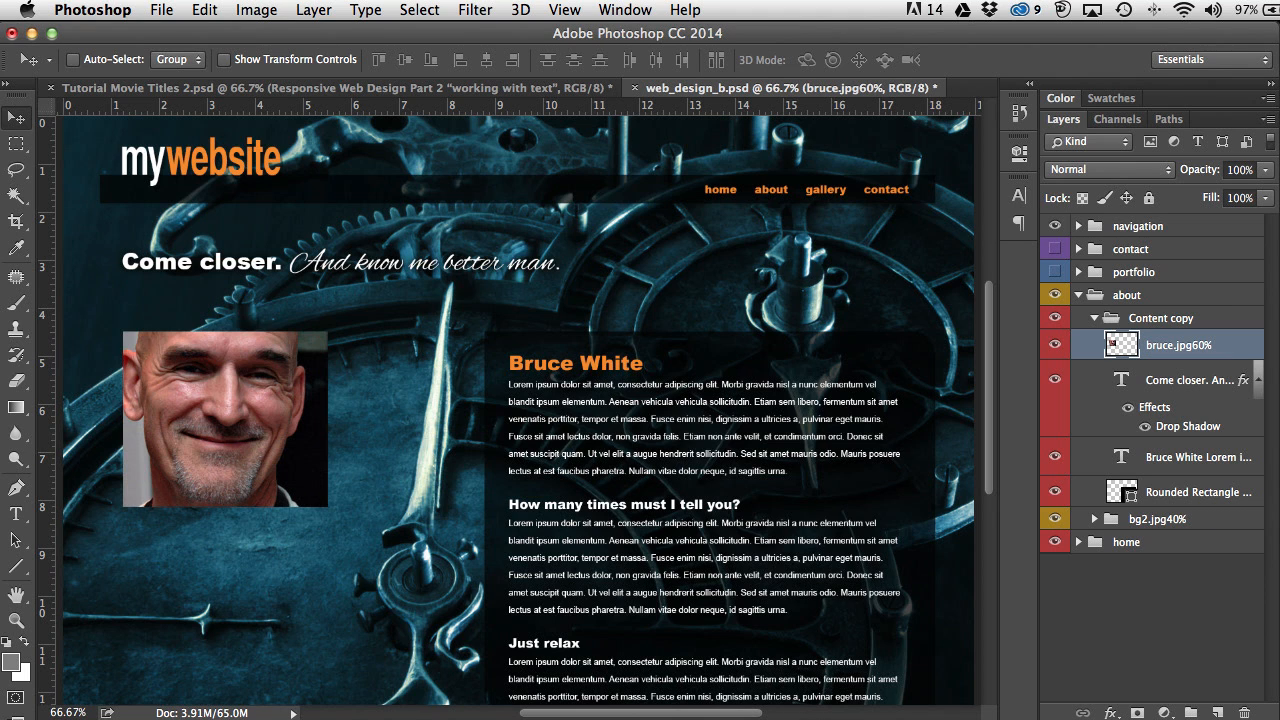
{"action": "left_click", "coordinate": [1079, 296]}
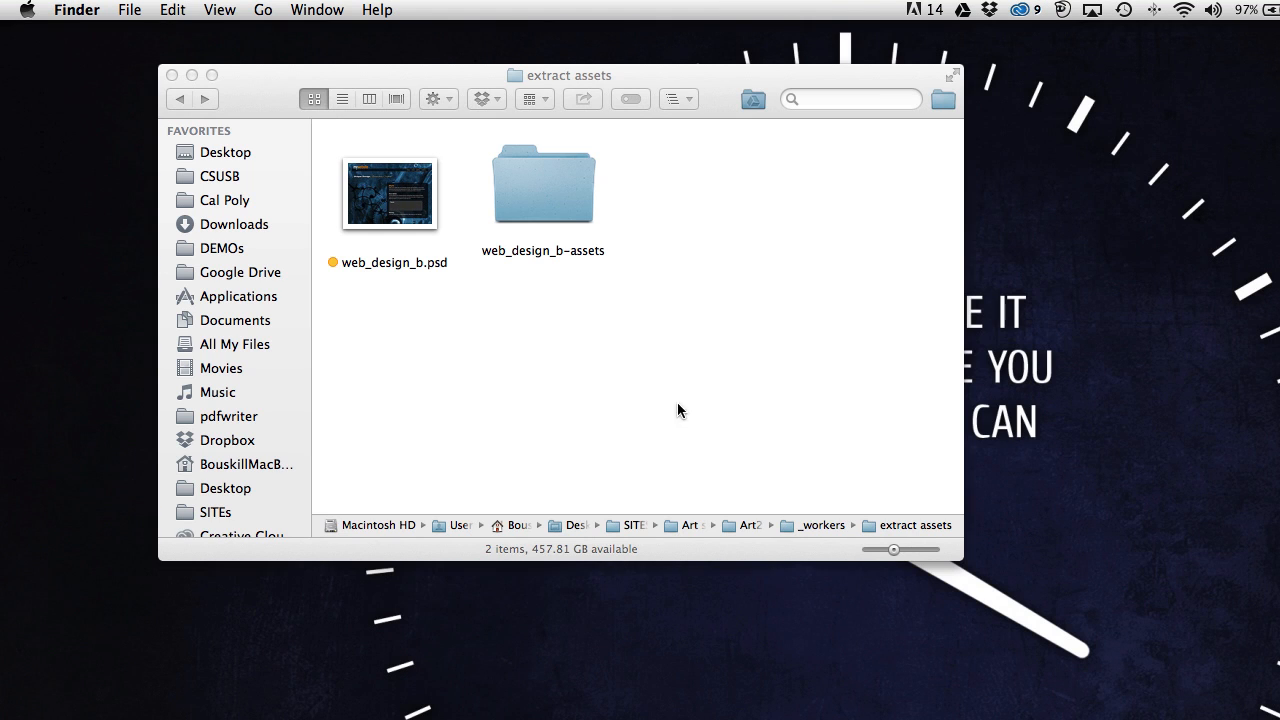
Step: Select the web_design_b-assets folder in the extract assets Finder window
{"action": "left_click", "coordinate": [563, 224]}
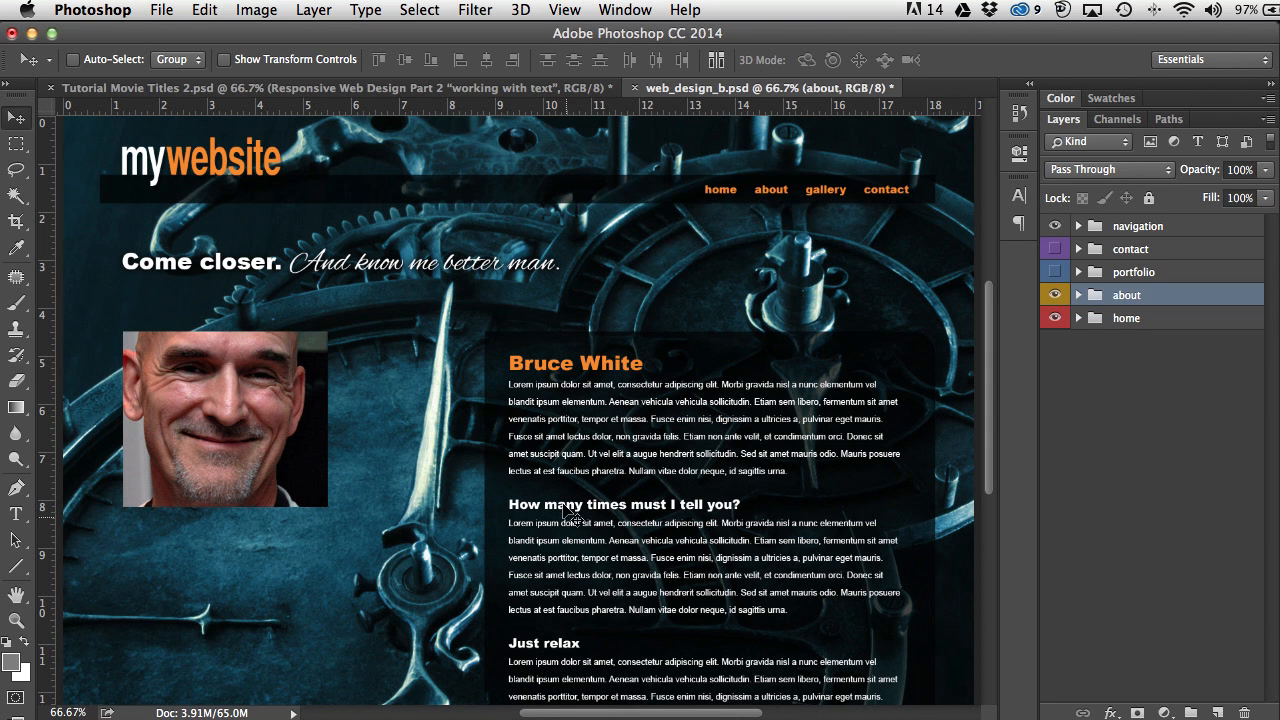
Step: Turn File > Generate > Image Assets off, then switch it back on to regenerate assets
{"action": "left_click", "coordinate": [160, 10]}
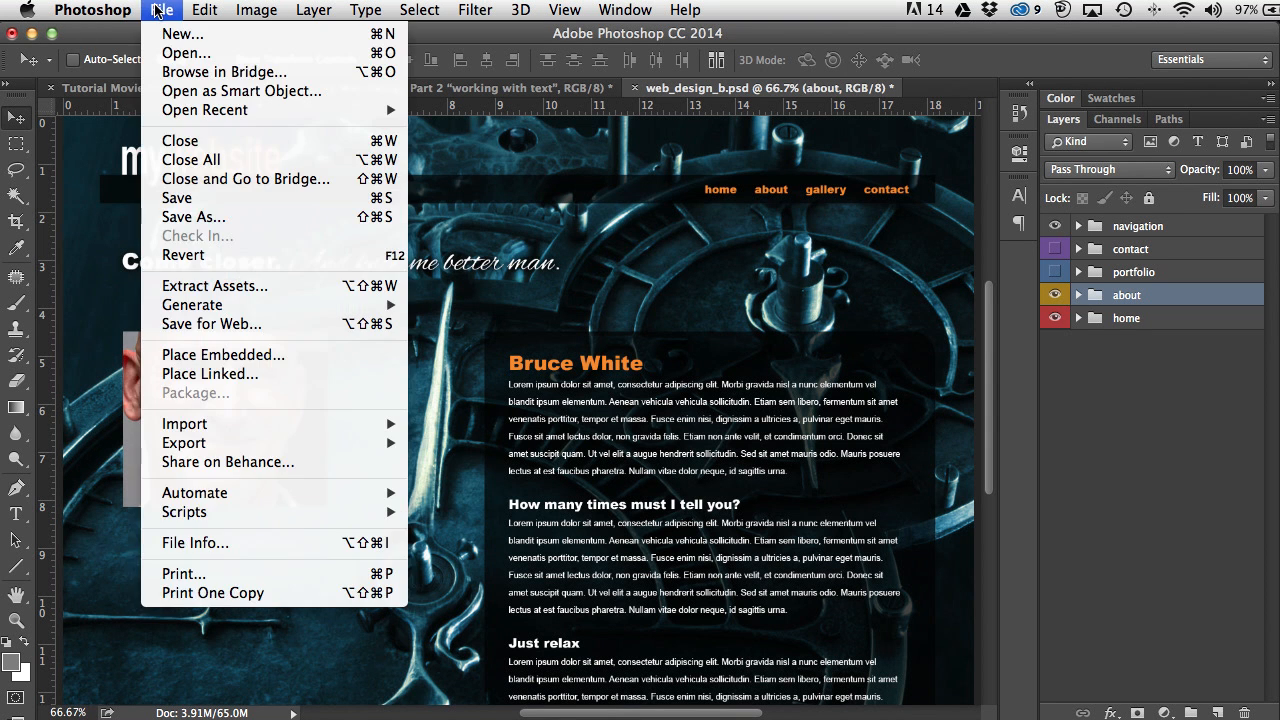
{"action": "mouse_move", "coordinate": [163, 308]}
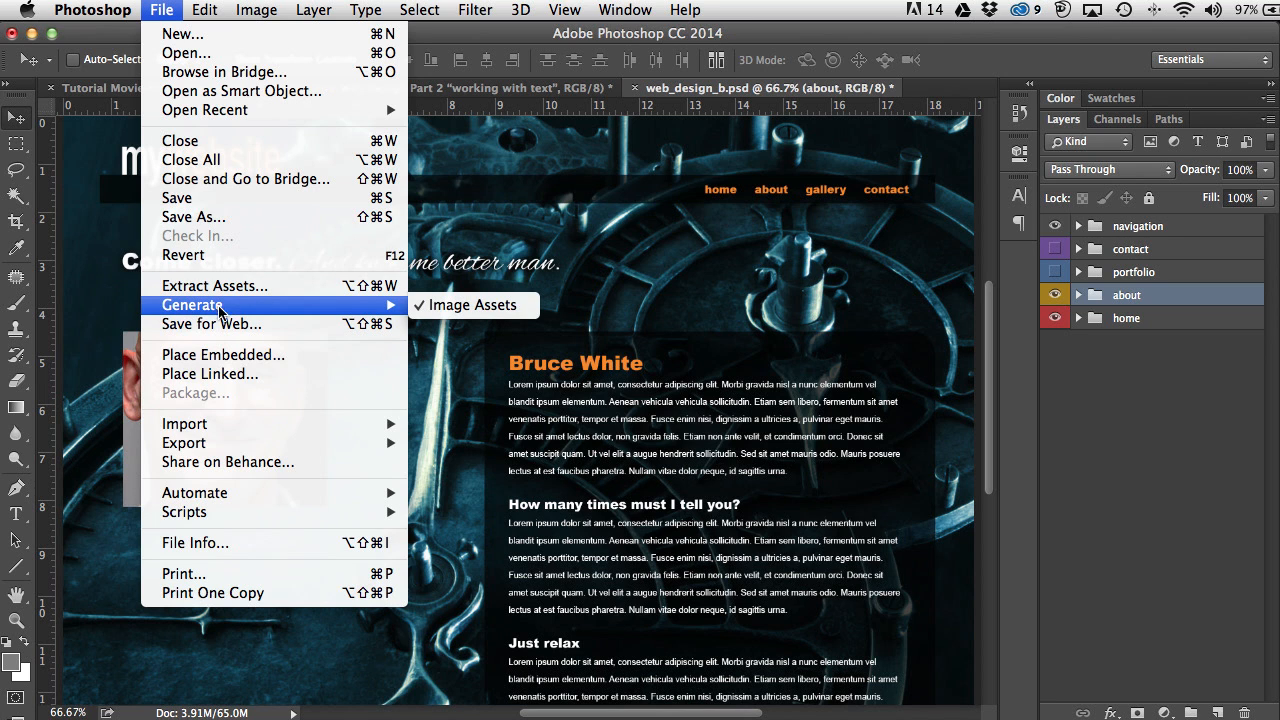
{"action": "left_click", "coordinate": [445, 306]}
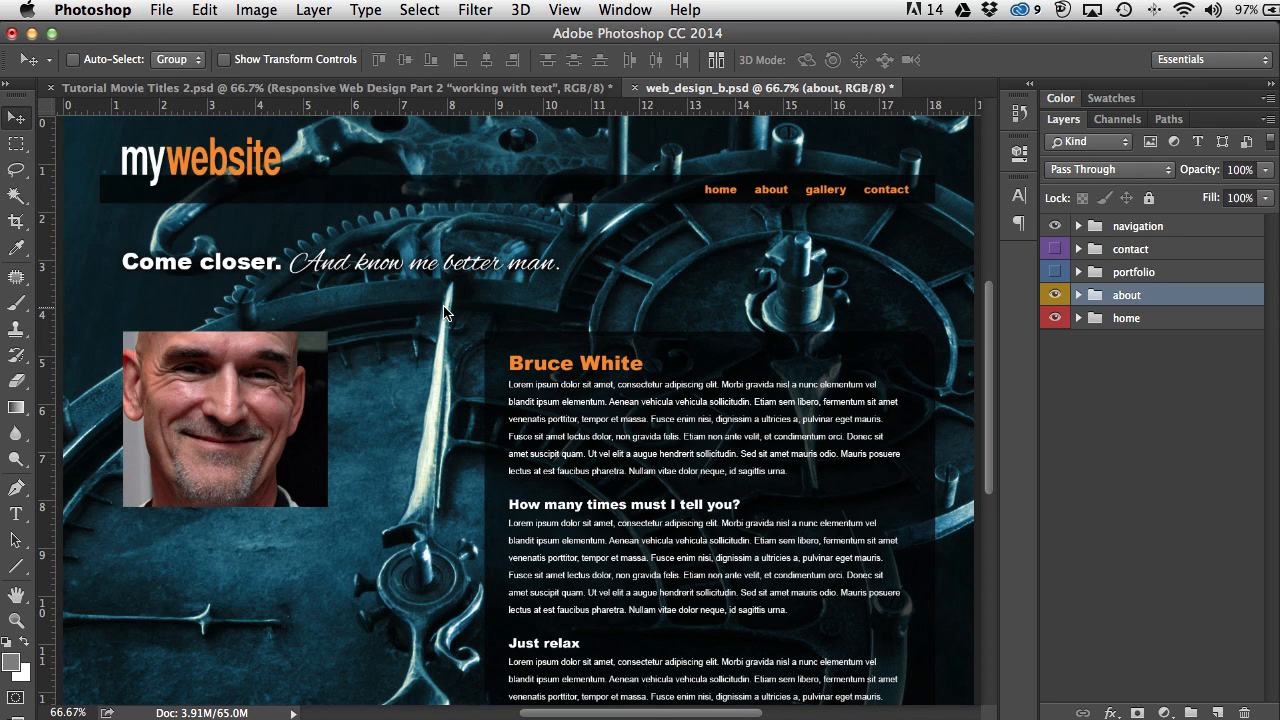
{"action": "left_click", "coordinate": [164, 10]}
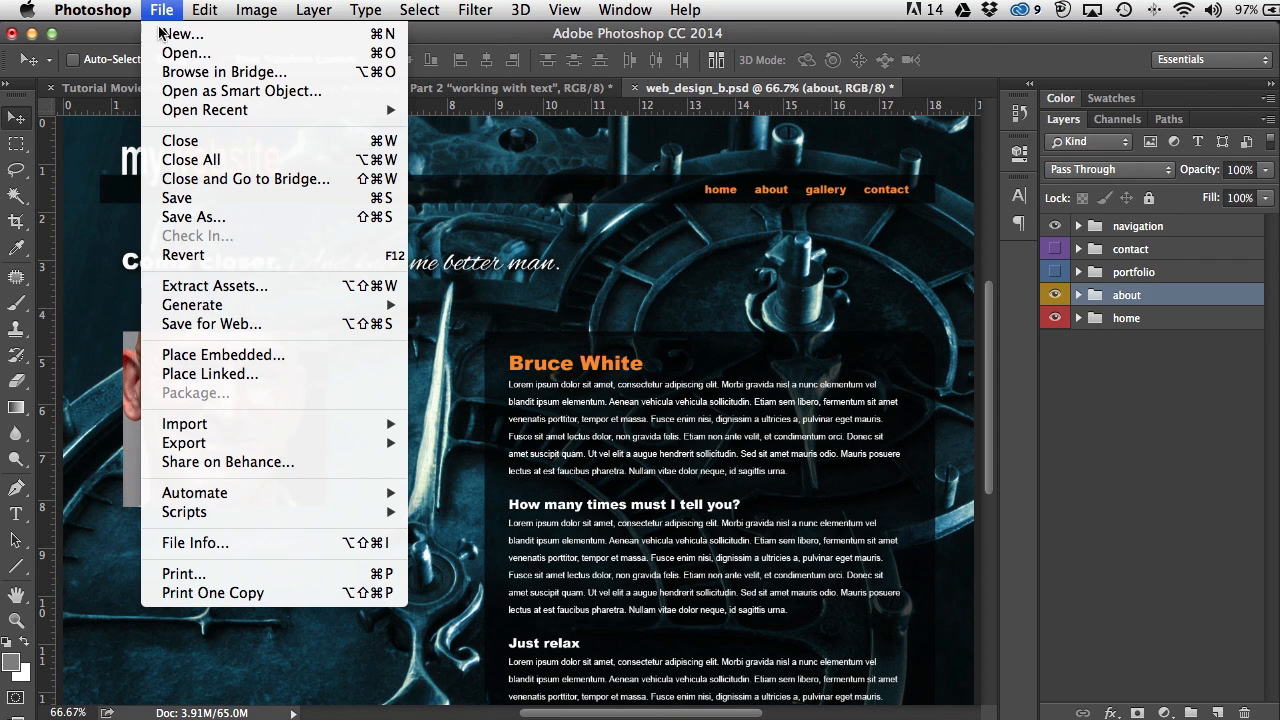
{"action": "mouse_move", "coordinate": [198, 306]}
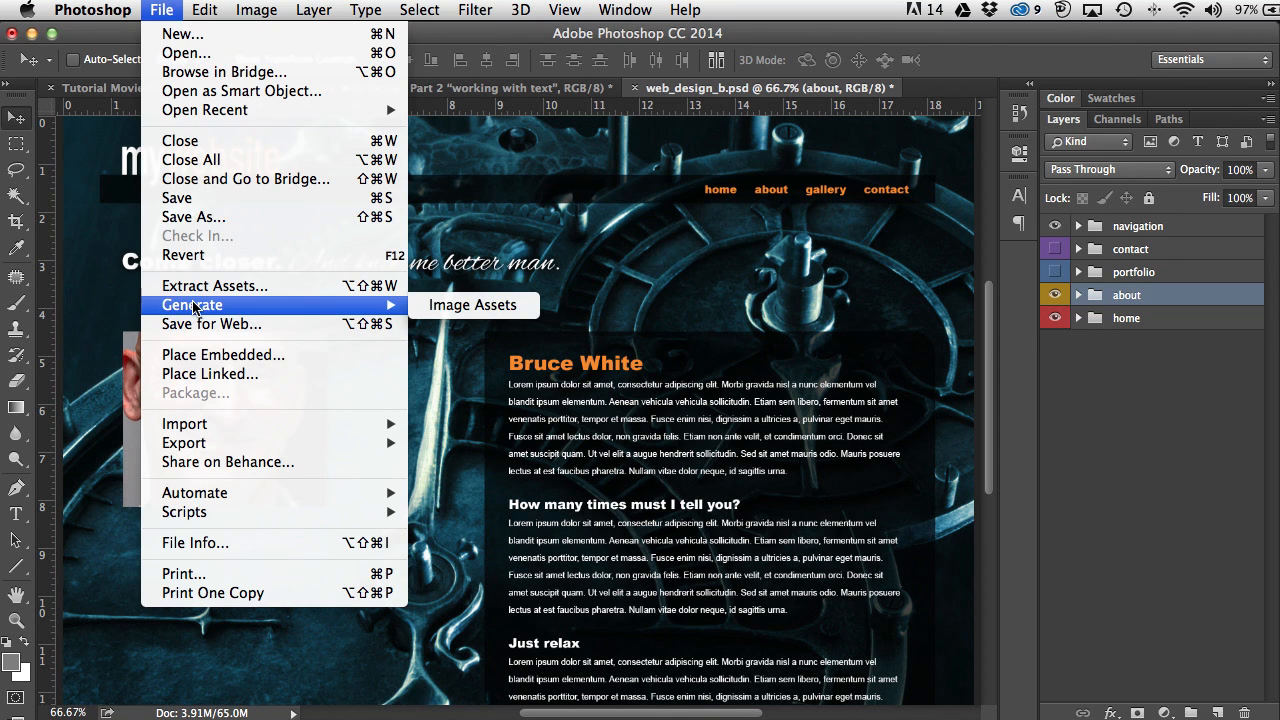
{"action": "left_click", "coordinate": [447, 306]}
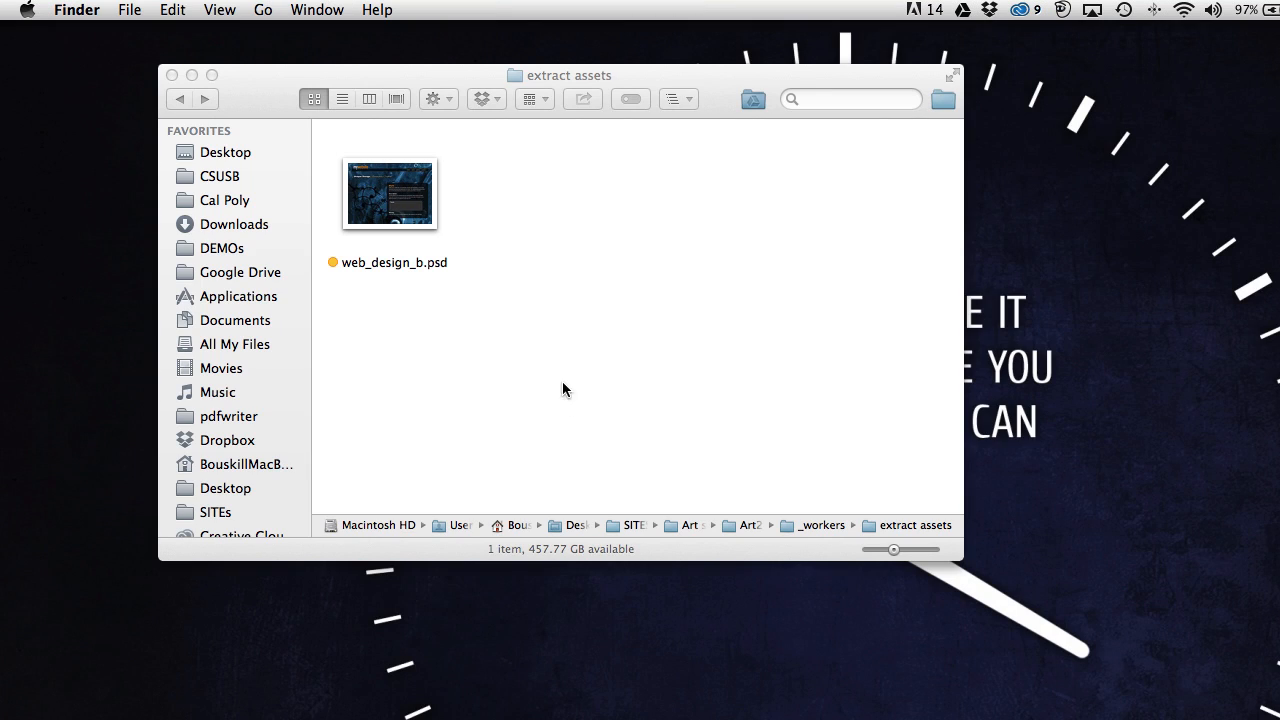
Step: Open the regenerated web_design_b-assets folder with larger thumbnails and select Logo.png
{"action": "left_click", "coordinate": [539, 200]}
{"action": "double_click", "coordinate": [539, 195]}
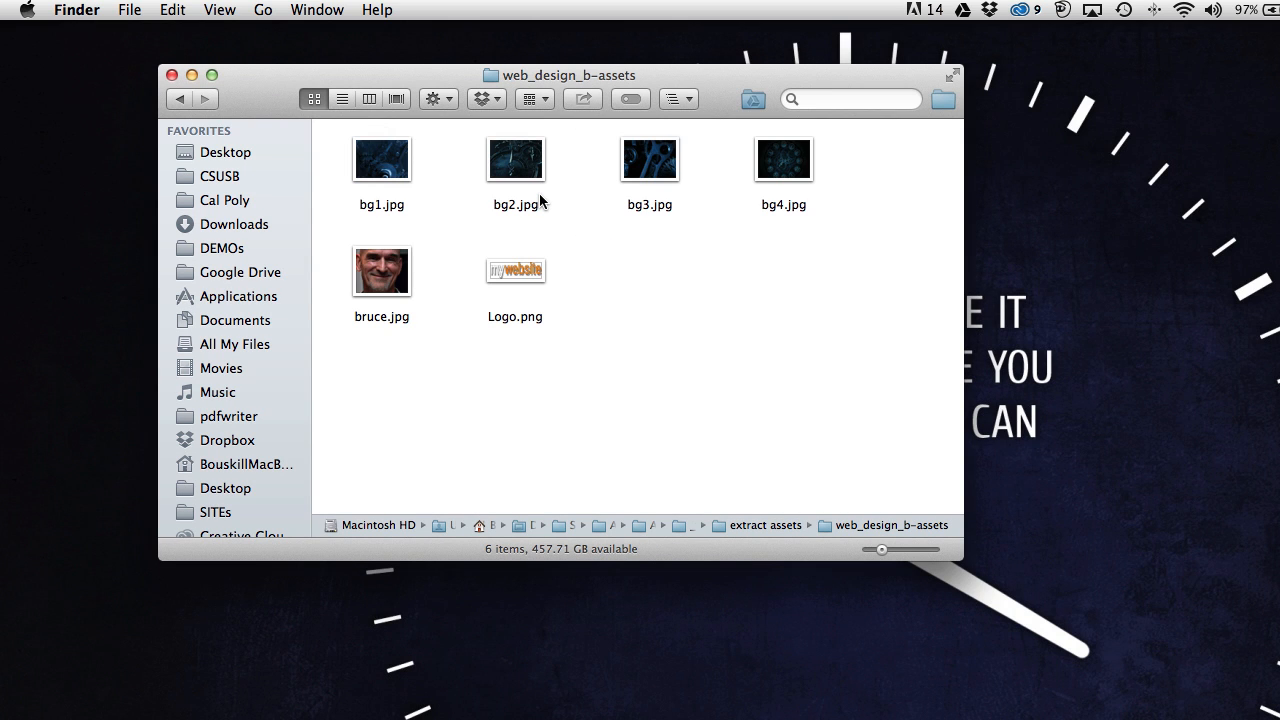
{"action": "left_click_drag", "start_coordinate": [882, 549], "coordinate": [900, 549]}
{"action": "left_click", "coordinate": [581, 373]}
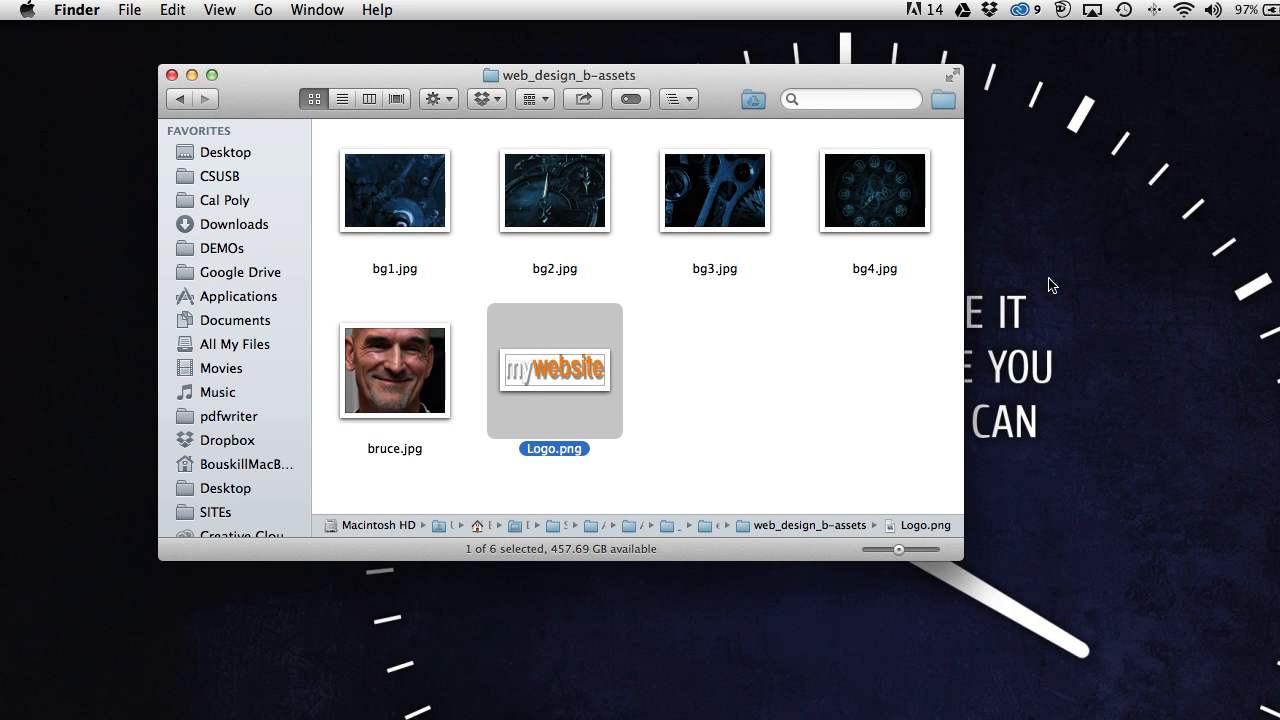
Step: Move the Finder window to the right side and reopen web_design_b-assets from extract assets
{"action": "left_click_drag", "start_coordinate": [264, 84], "coordinate": [907, 101]}
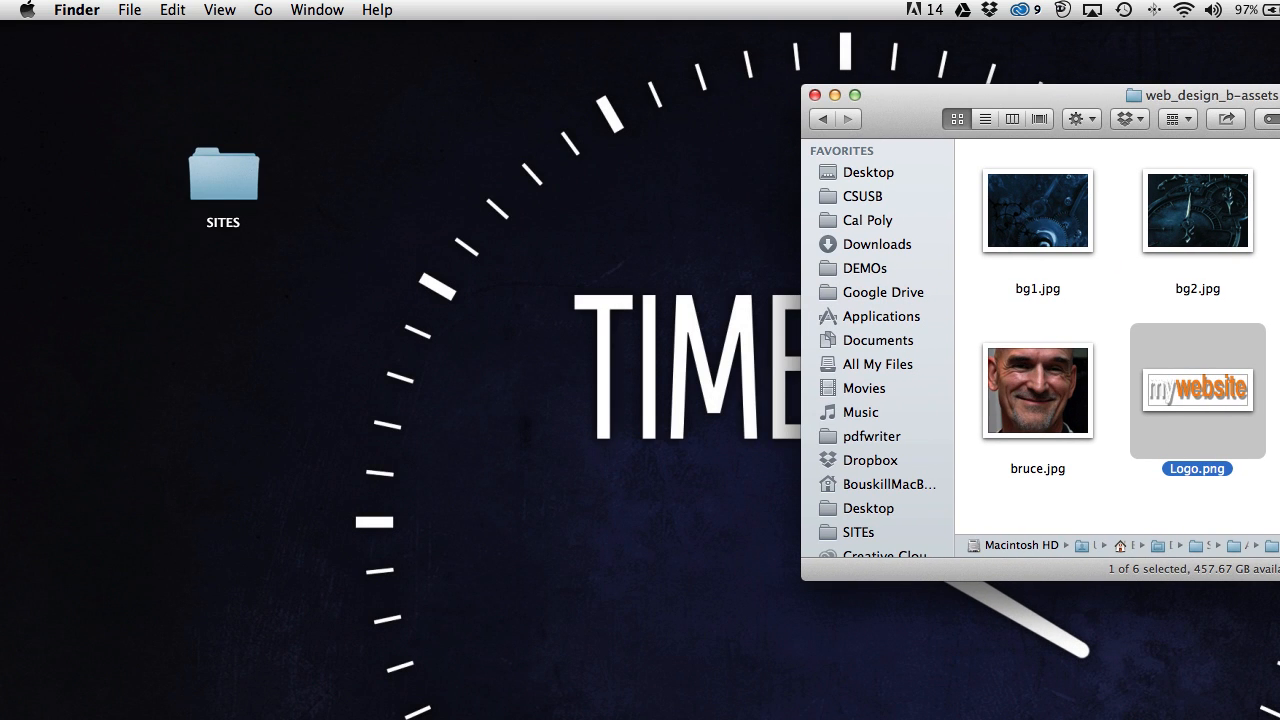
{"action": "left_click", "coordinate": [819, 119]}
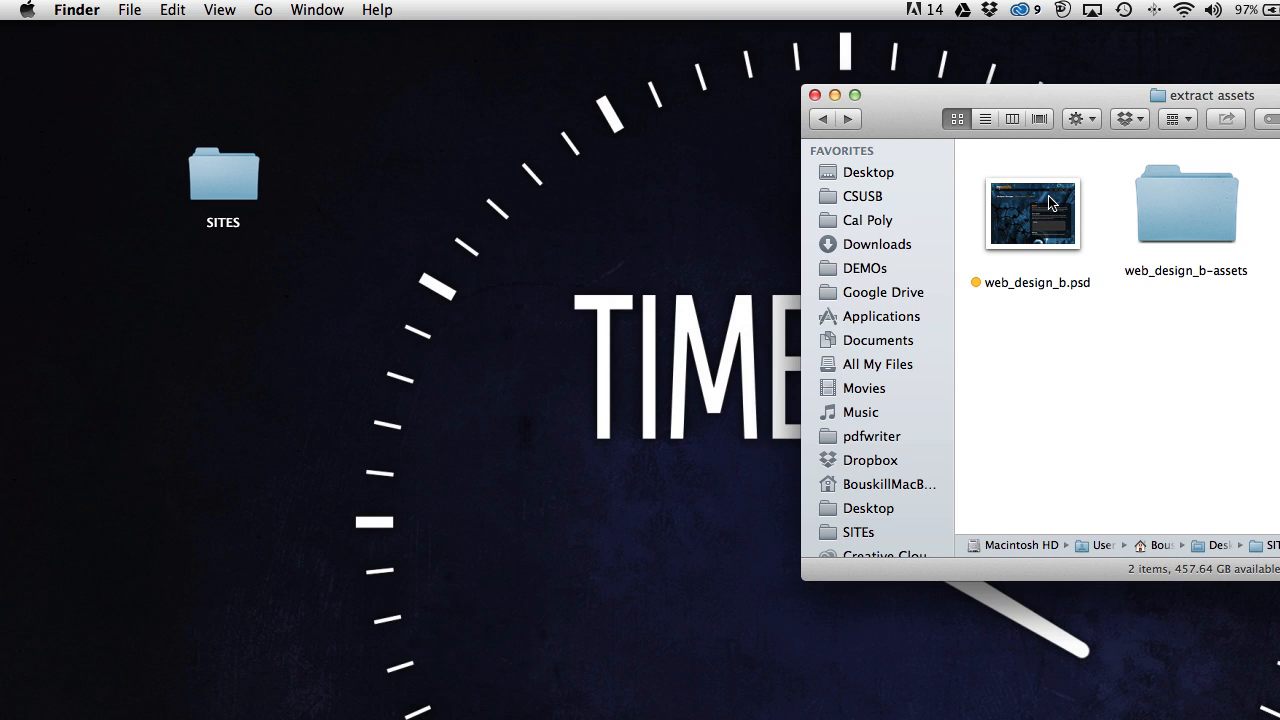
{"action": "double_click", "coordinate": [1210, 214]}
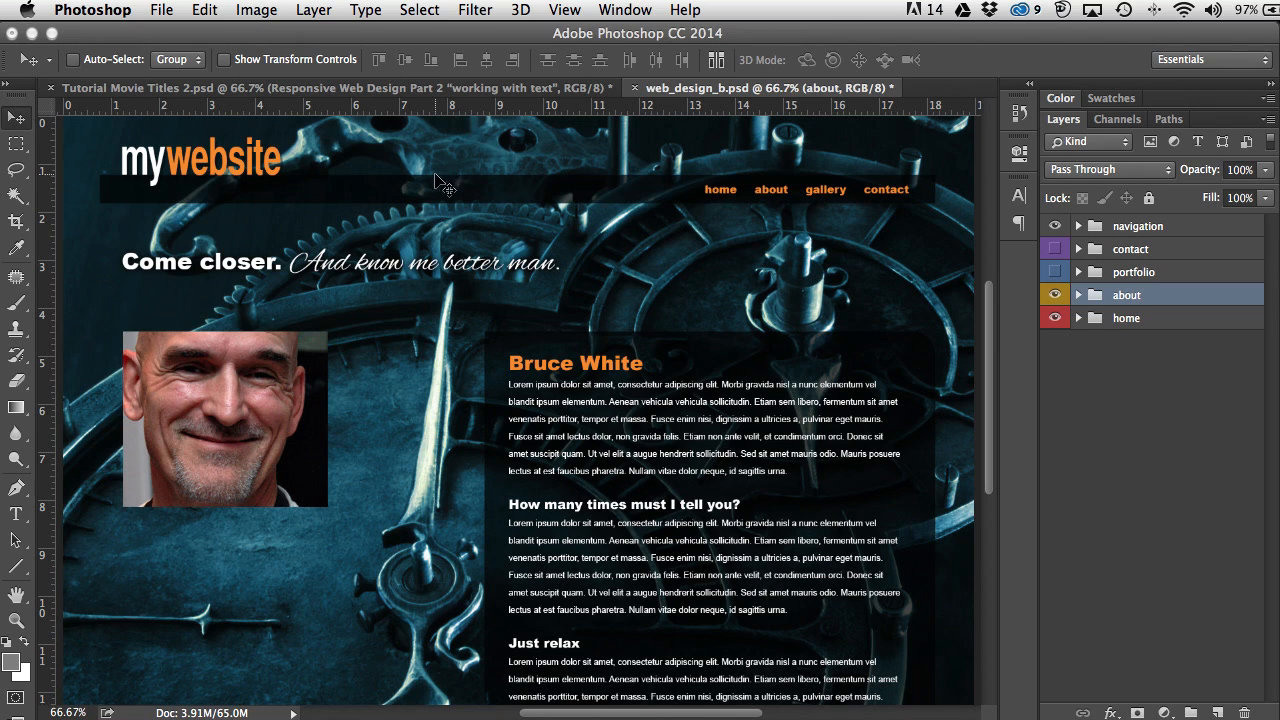
Step: In navigation > Logo.png, recolour the word 'website' in the mywebsite text to pink f71e75
{"action": "left_click", "coordinate": [1078, 226]}
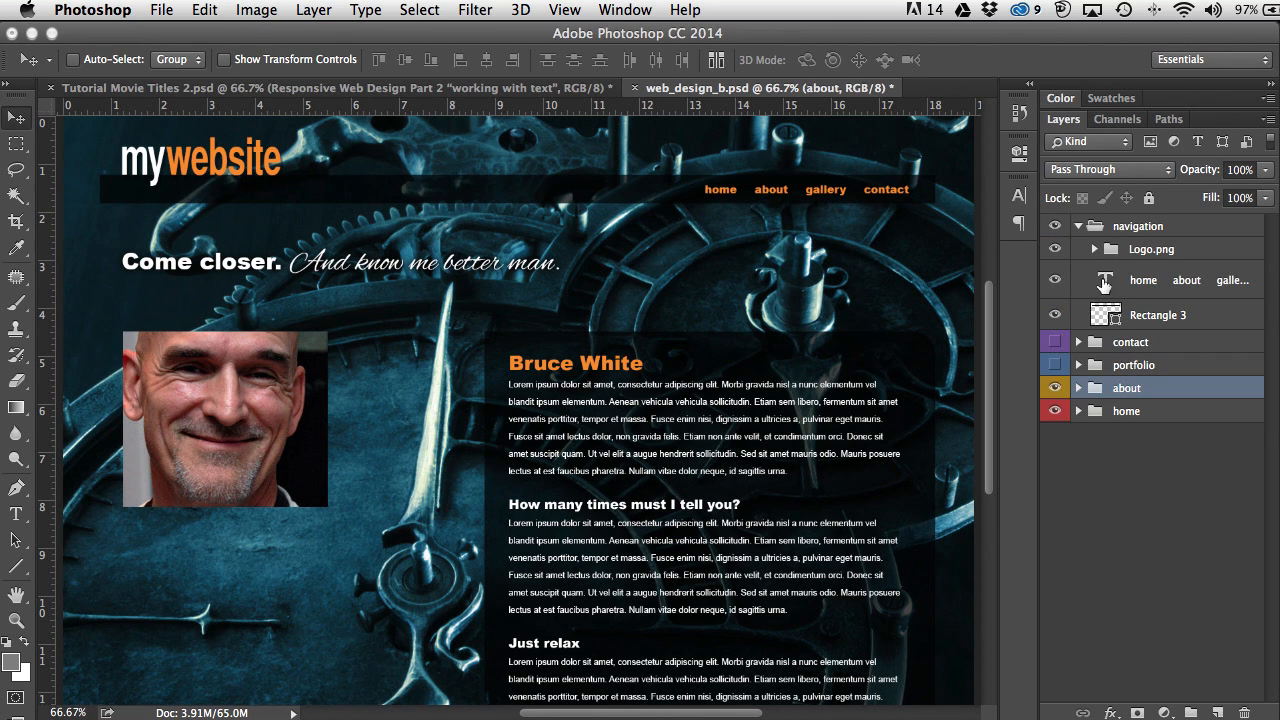
{"action": "left_click", "coordinate": [1094, 249]}
{"action": "double_click", "coordinate": [1118, 280]}
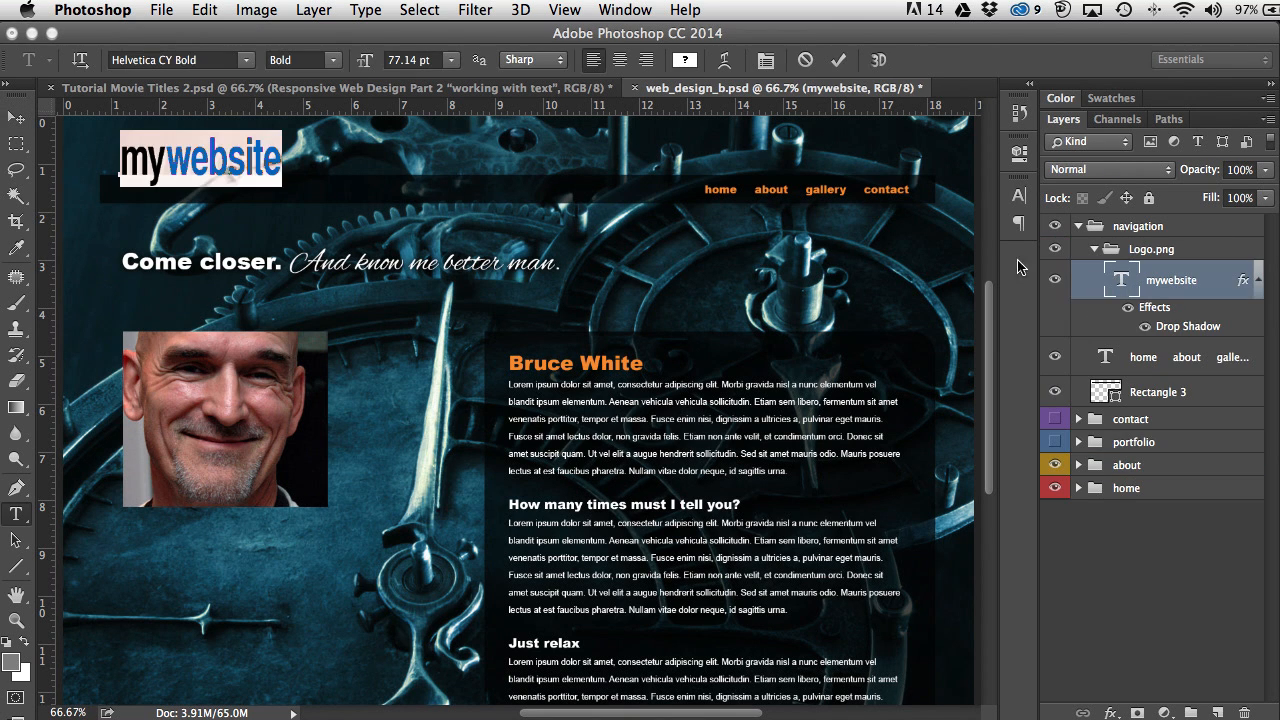
{"action": "left_click", "coordinate": [172, 168]}
{"action": "left_click_drag", "start_coordinate": [172, 168], "coordinate": [284, 170]}
{"action": "left_click", "coordinate": [684, 60]}
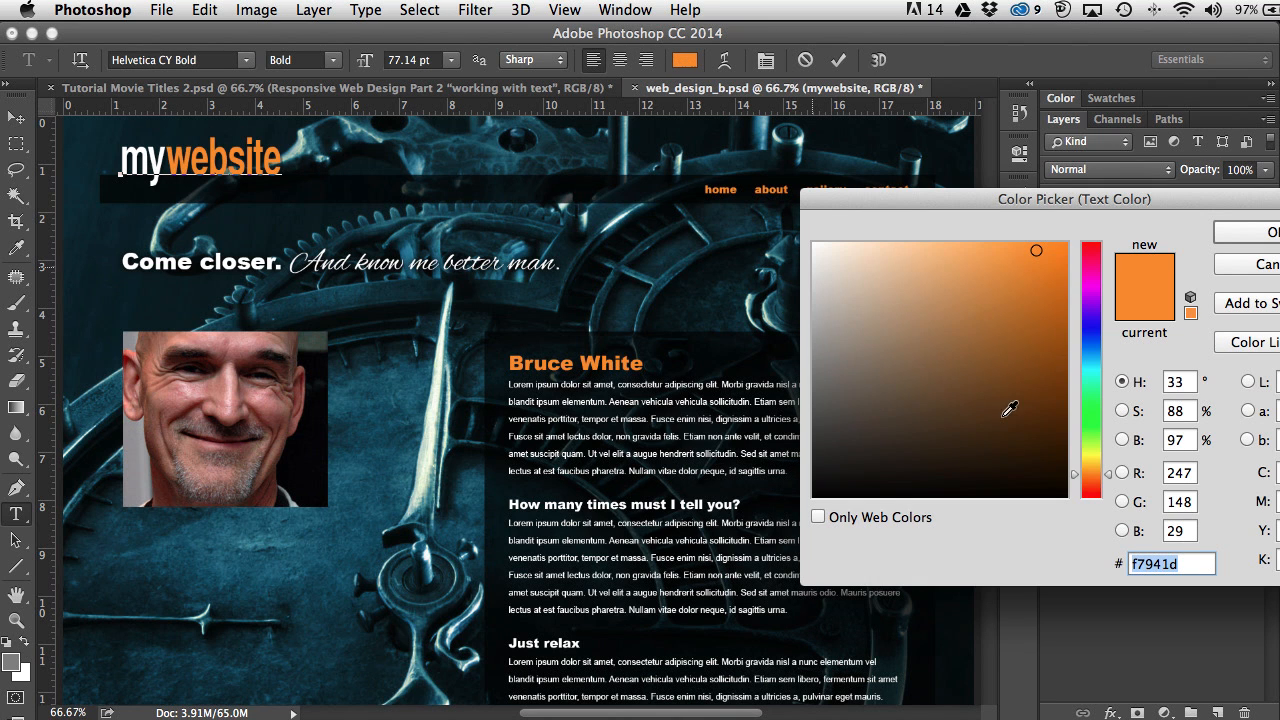
{"action": "left_click", "coordinate": [1094, 262]}
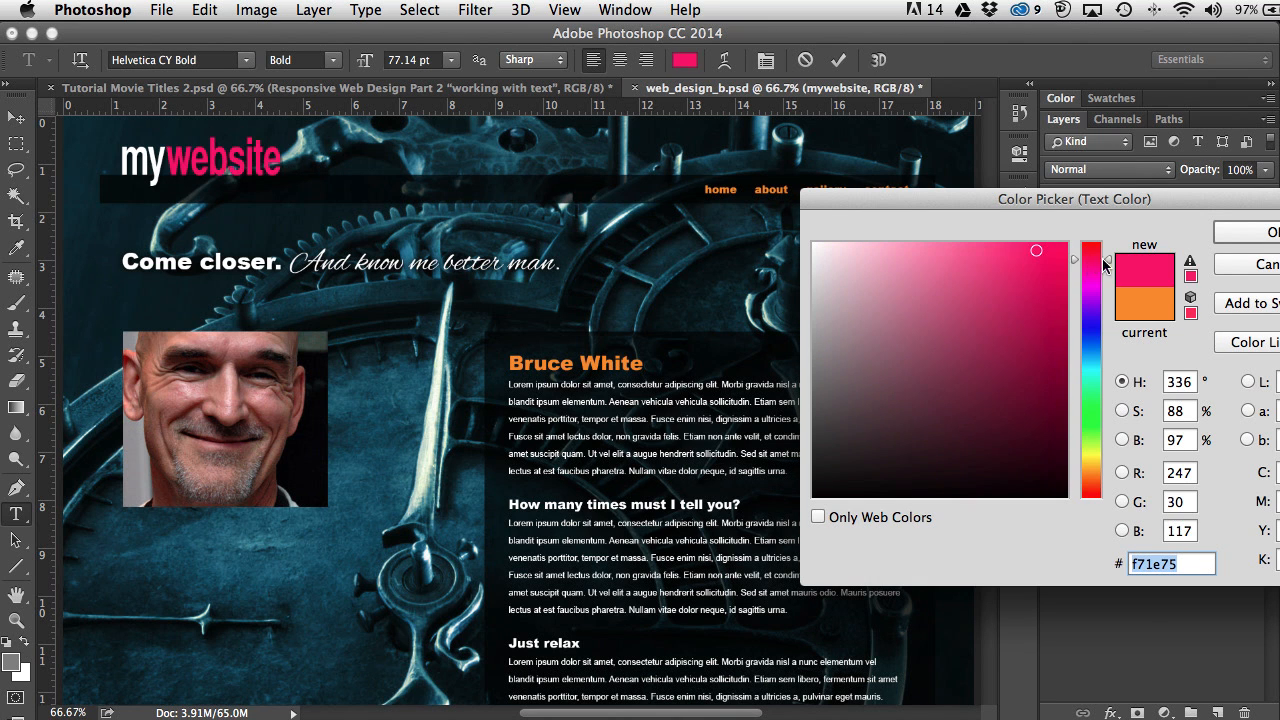
{"action": "left_click", "coordinate": [1252, 236]}
{"action": "key", "text": "super+Tab"}
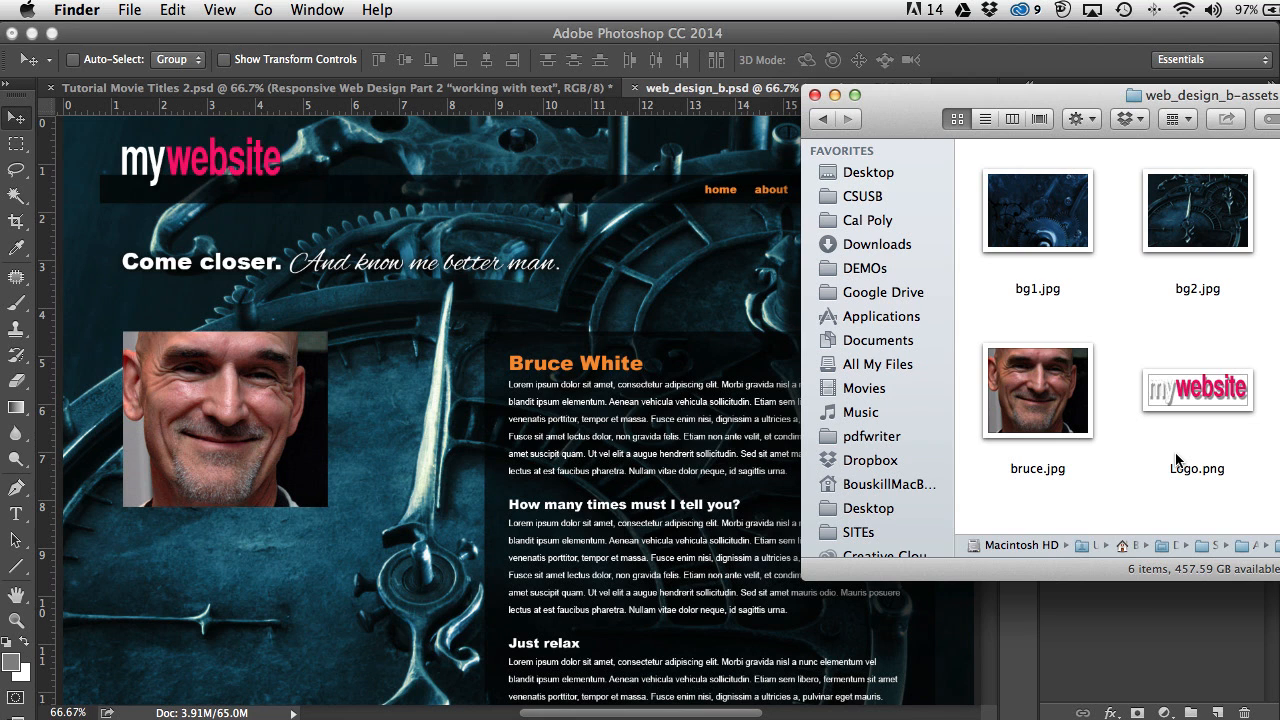
Step: Return the Finder window to the extract assets folder
{"action": "left_click", "coordinate": [822, 118]}
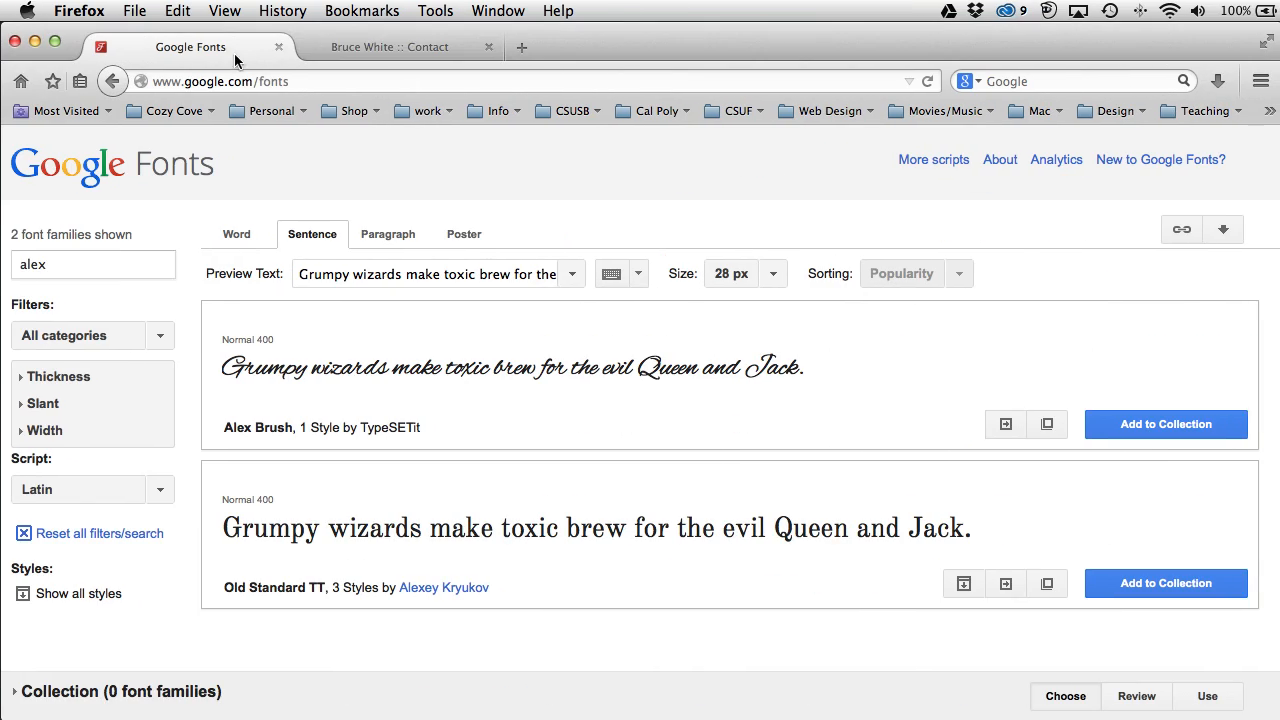
Step: From the site's contact tab, open the Gallery page, enlarge Yosemite 2, then close the lightbox
{"action": "left_click", "coordinate": [1066, 47]}
{"action": "left_click", "coordinate": [1108, 234]}
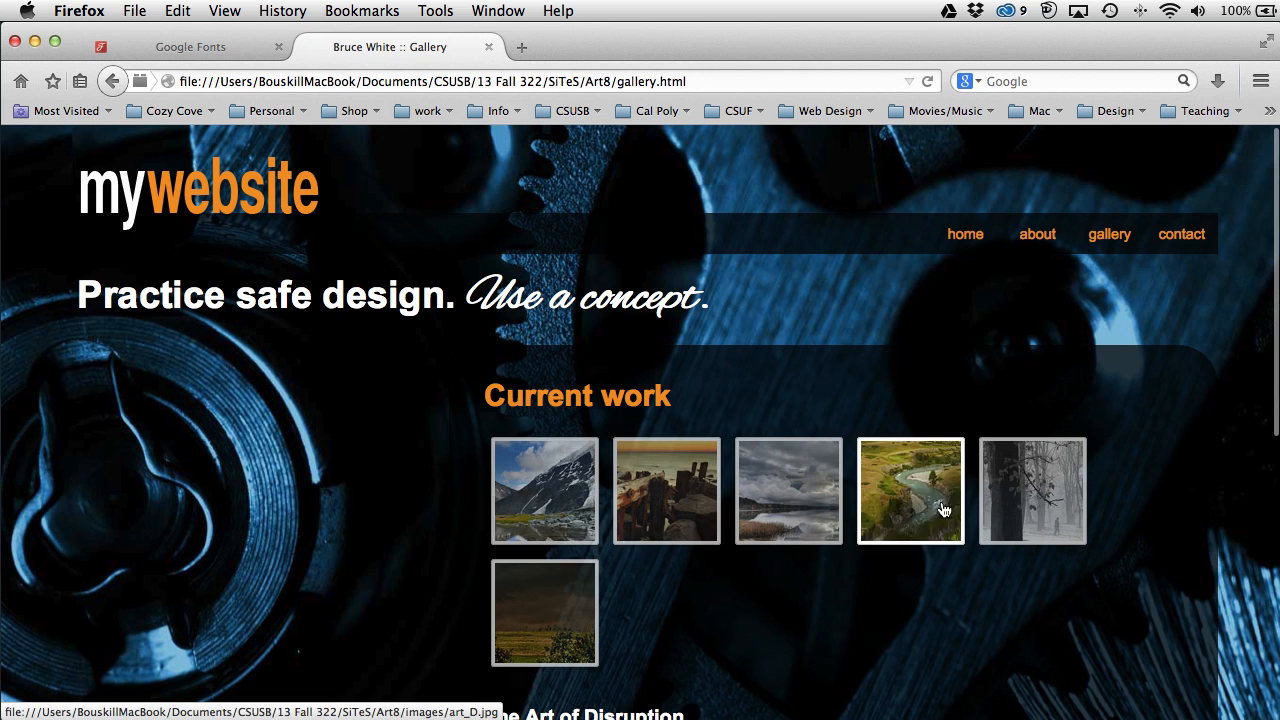
{"action": "left_click", "coordinate": [1047, 510]}
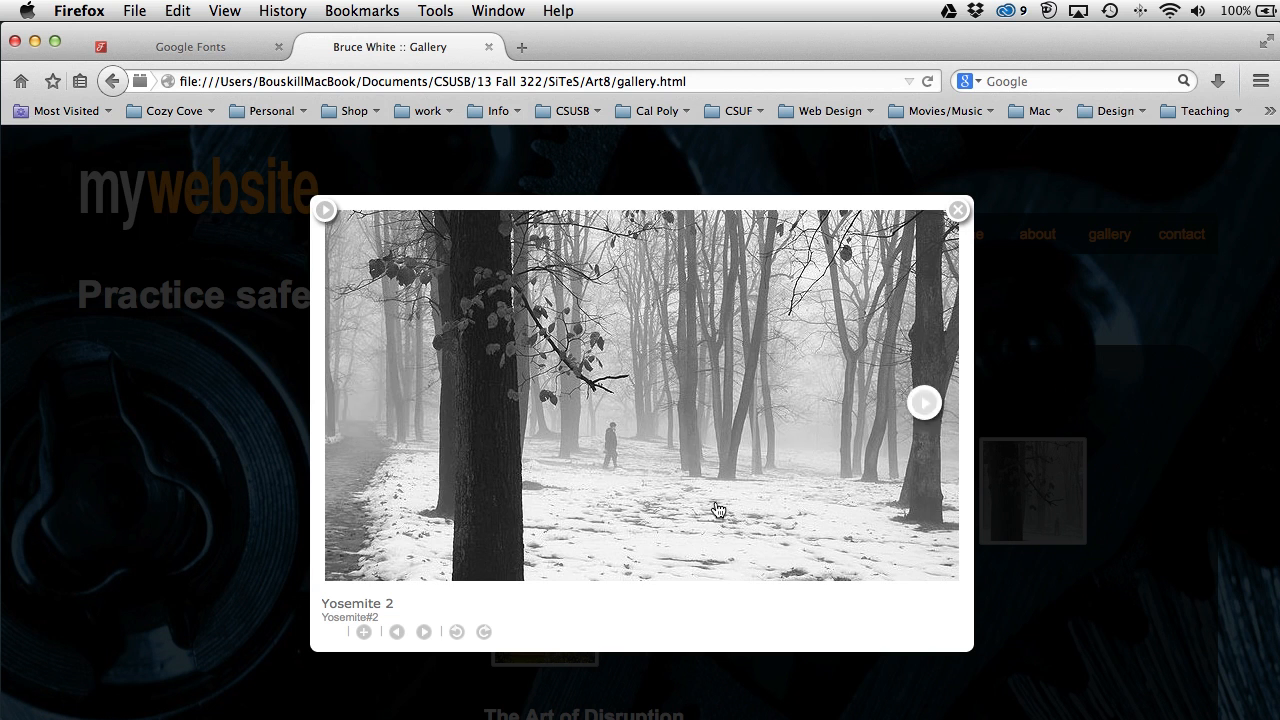
{"action": "mouse_move", "coordinate": [866, 555]}
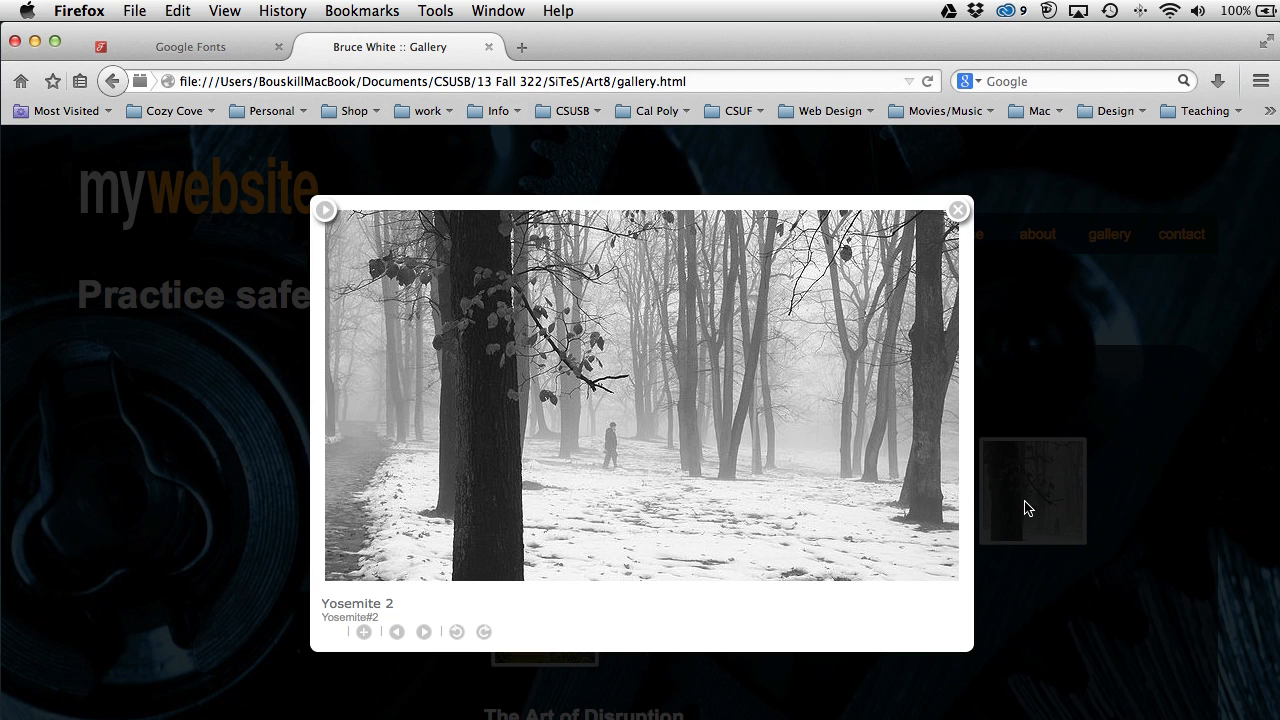
{"action": "left_click", "coordinate": [1046, 349]}
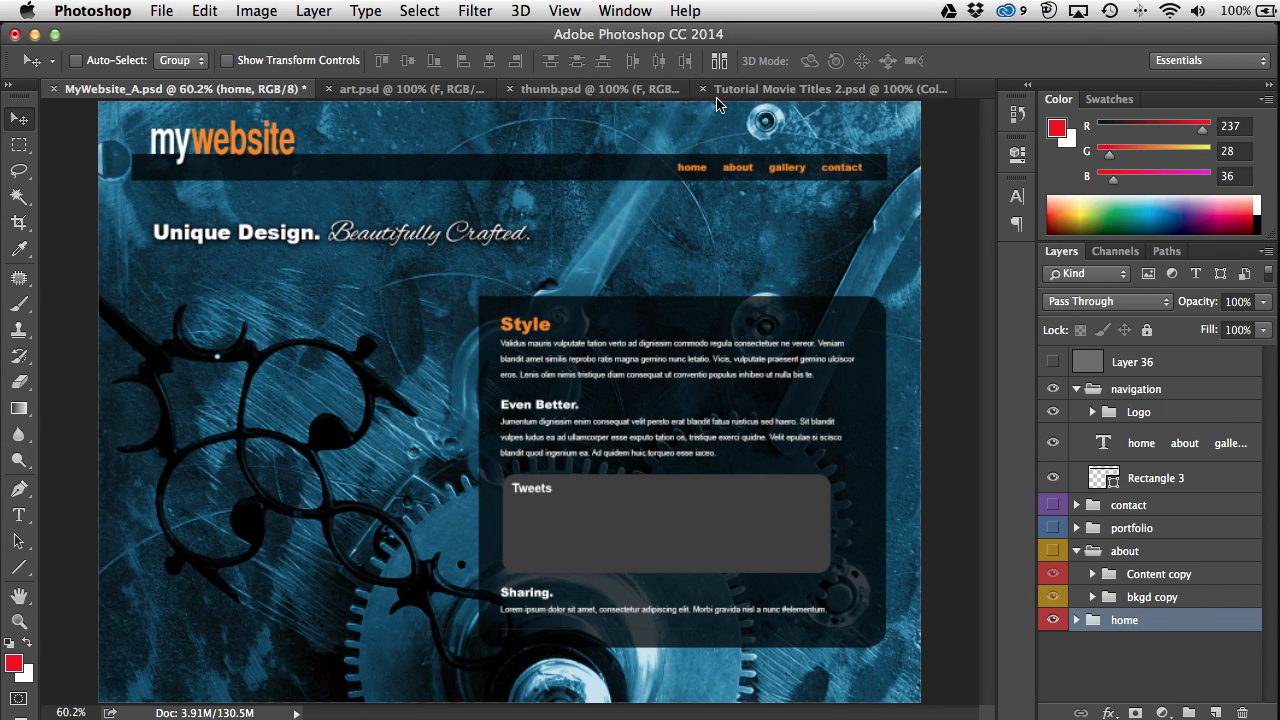
Step: Switch to art.psd, deselect all, and toggle between Fit on Screen and Actual Pixels
{"action": "left_click", "coordinate": [355, 90]}
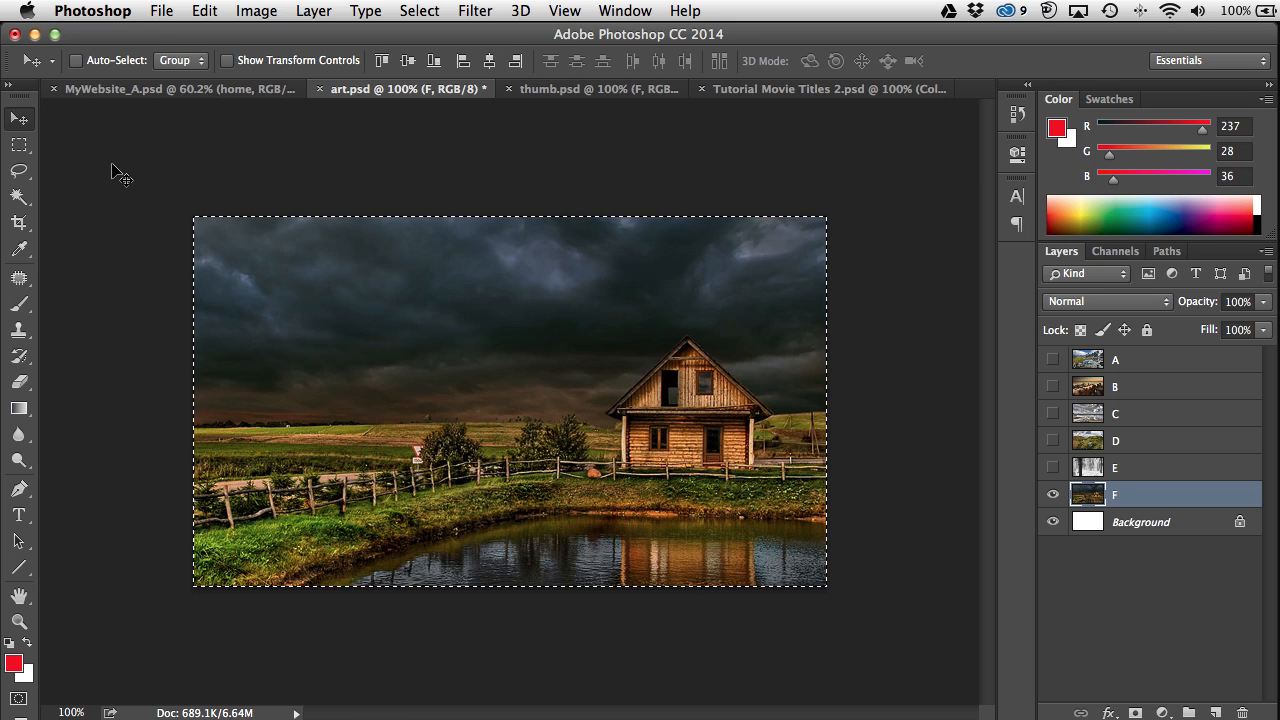
{"action": "key", "text": "super+d"}
{"action": "key", "text": "super+0"}
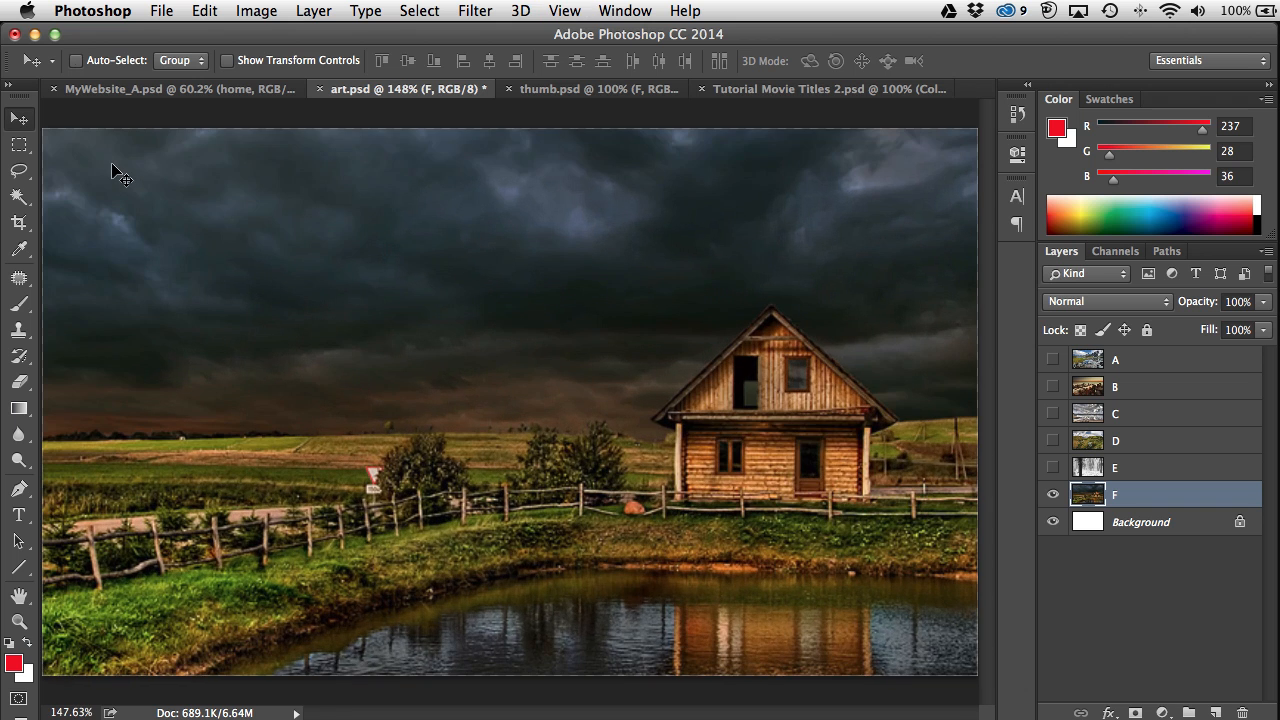
{"action": "key", "text": "super+1"}
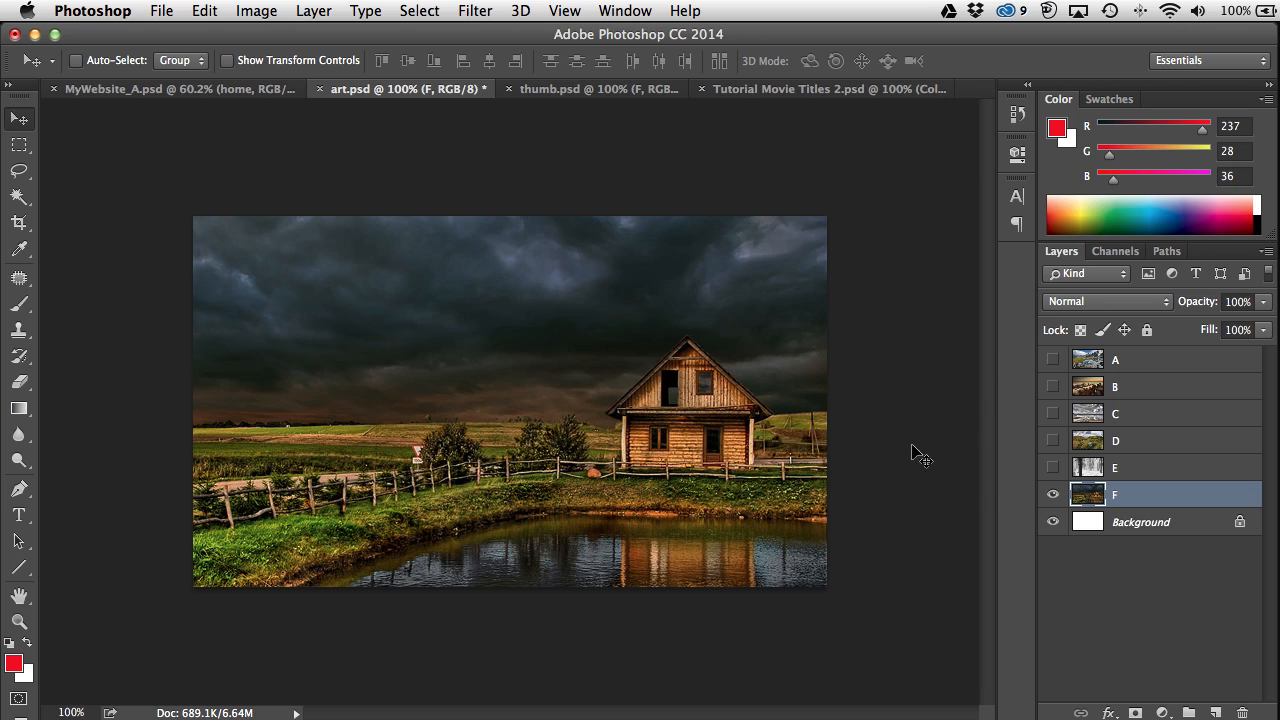
Step: Show layers E, D, C and B, then hide them again so only F is visible
{"action": "left_click", "coordinate": [1052, 467]}
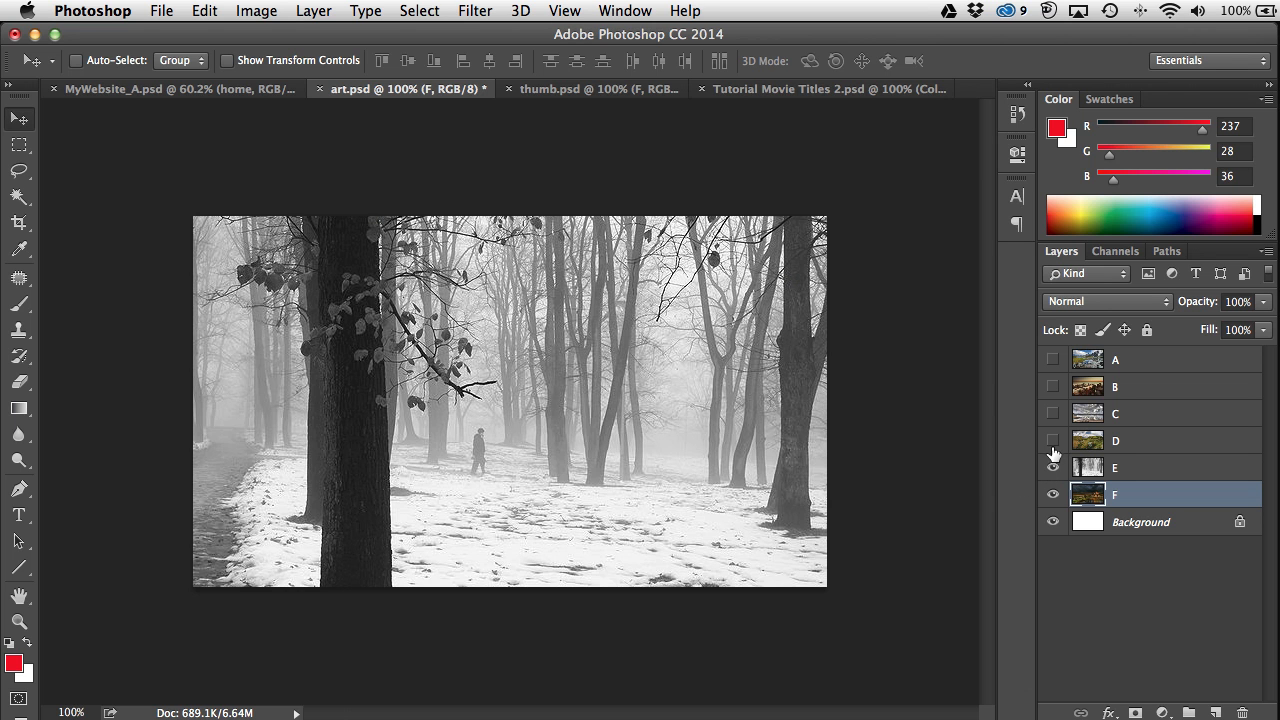
{"action": "left_click", "coordinate": [1052, 441]}
{"action": "left_click", "coordinate": [1052, 413]}
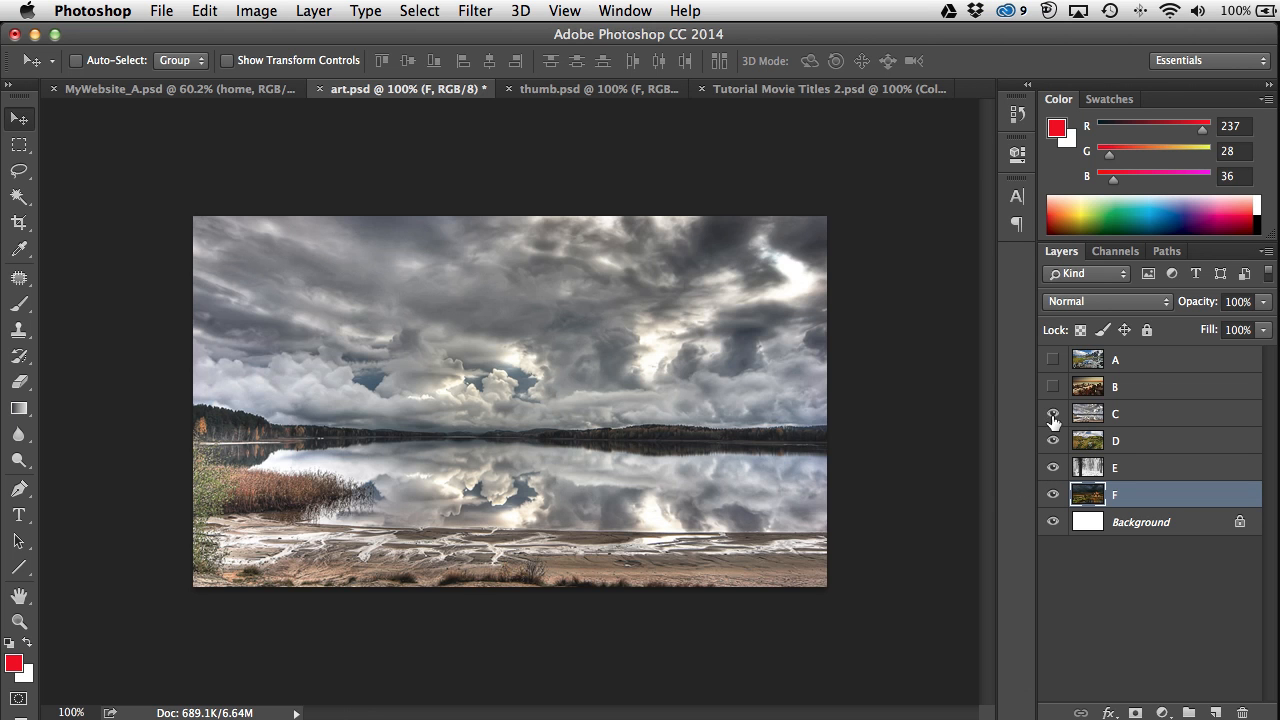
{"action": "left_click", "coordinate": [1052, 387]}
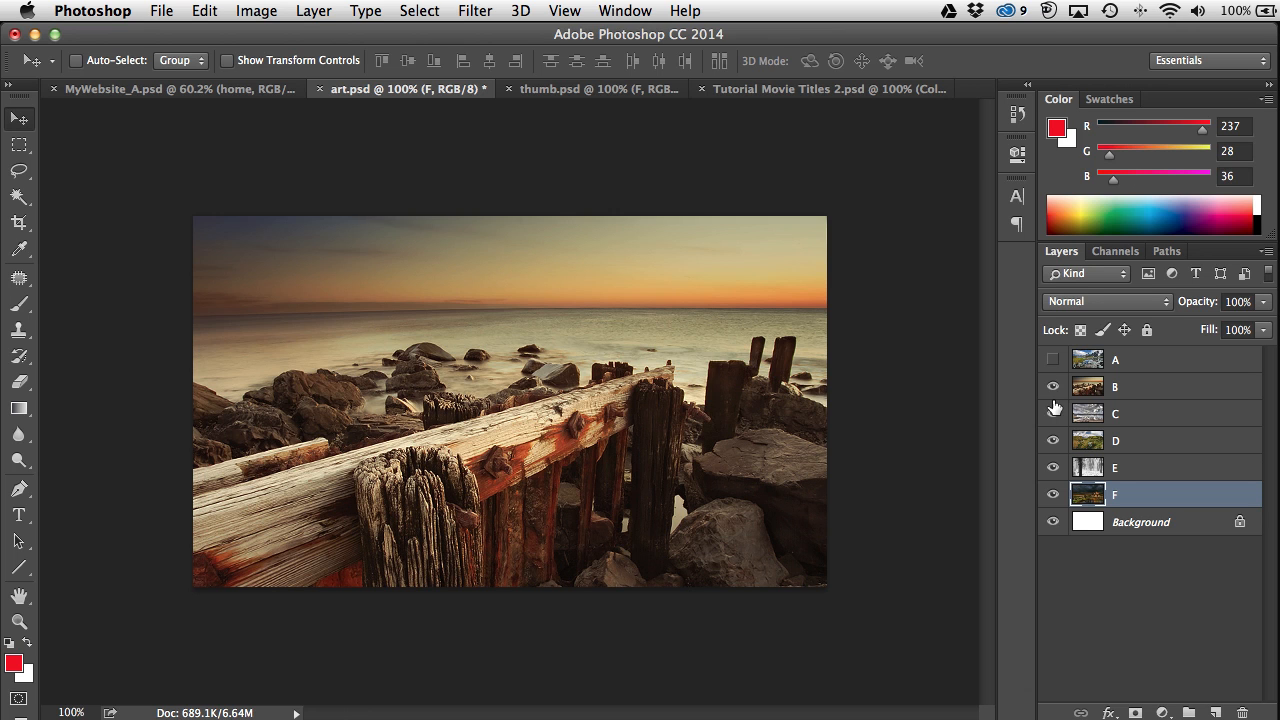
{"action": "left_click_drag", "start_coordinate": [1052, 387], "coordinate": [1053, 470]}
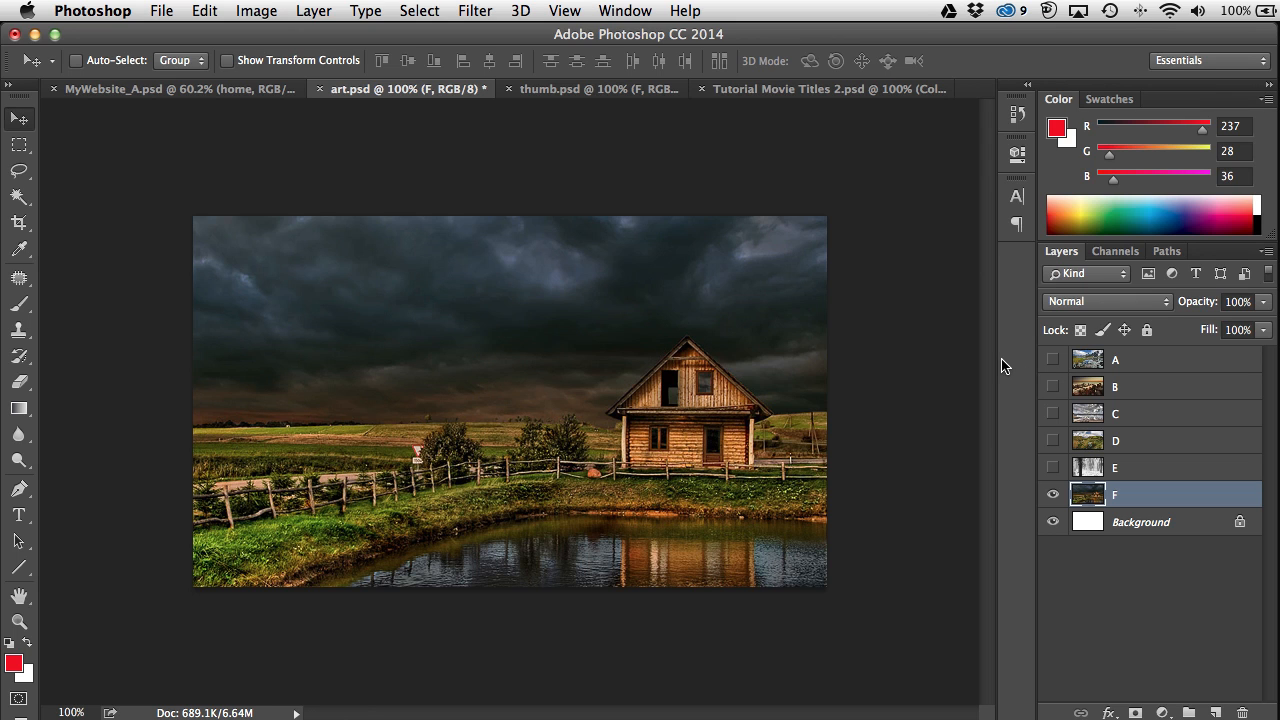
Step: In thumb.psd, make layers B through F visible
{"action": "left_click", "coordinate": [594, 96]}
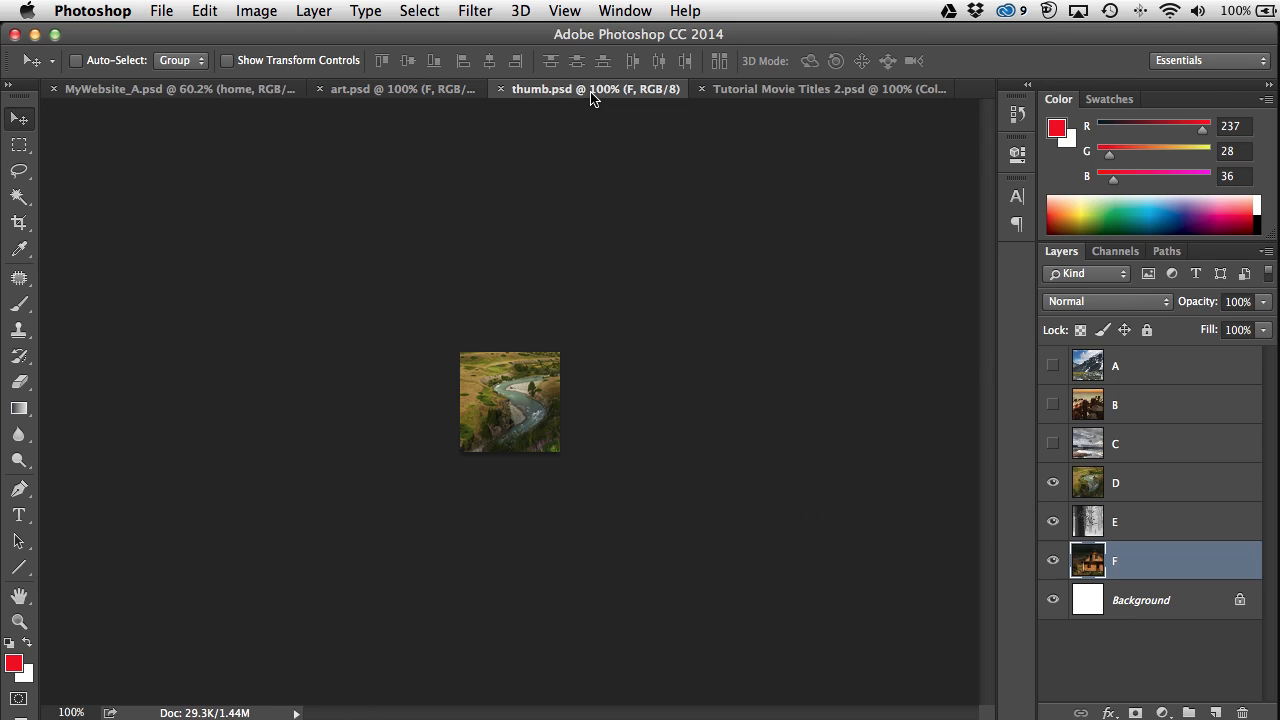
{"action": "left_click", "coordinate": [1058, 485]}
{"action": "left_click", "coordinate": [1060, 537]}
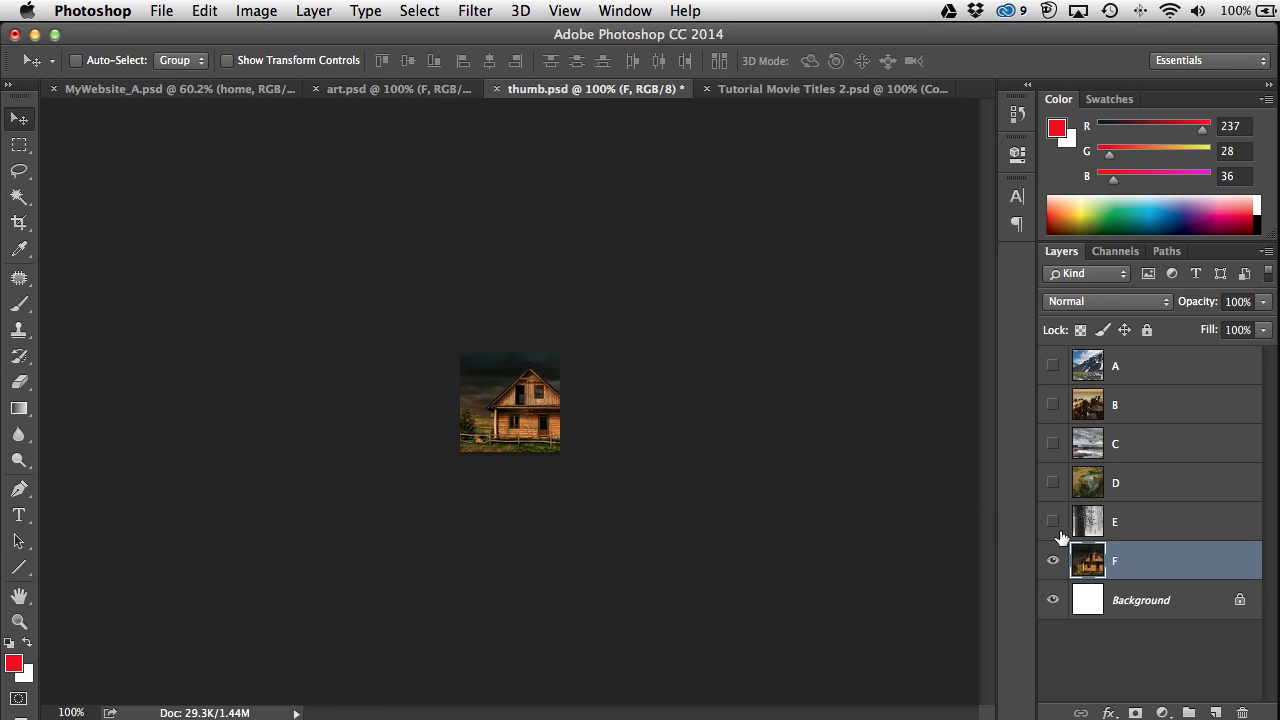
{"action": "left_click", "coordinate": [1055, 523]}
{"action": "left_click", "coordinate": [1056, 483]}
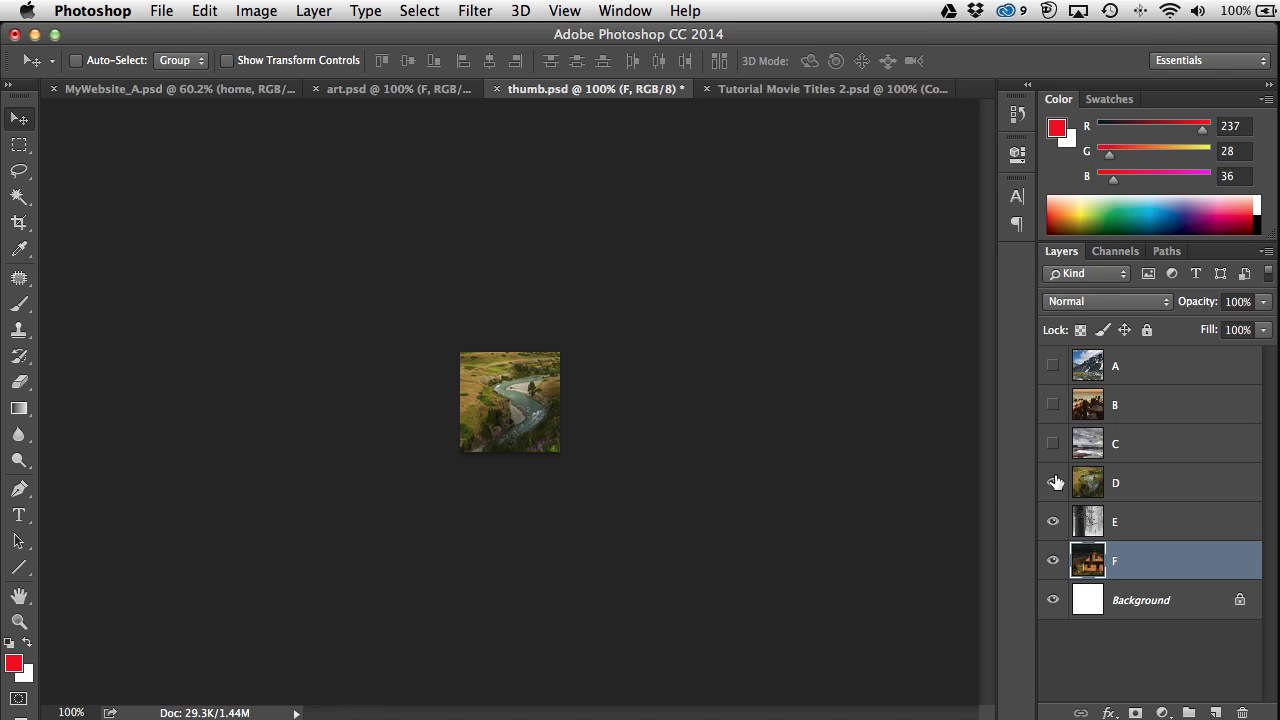
{"action": "left_click", "coordinate": [1053, 443]}
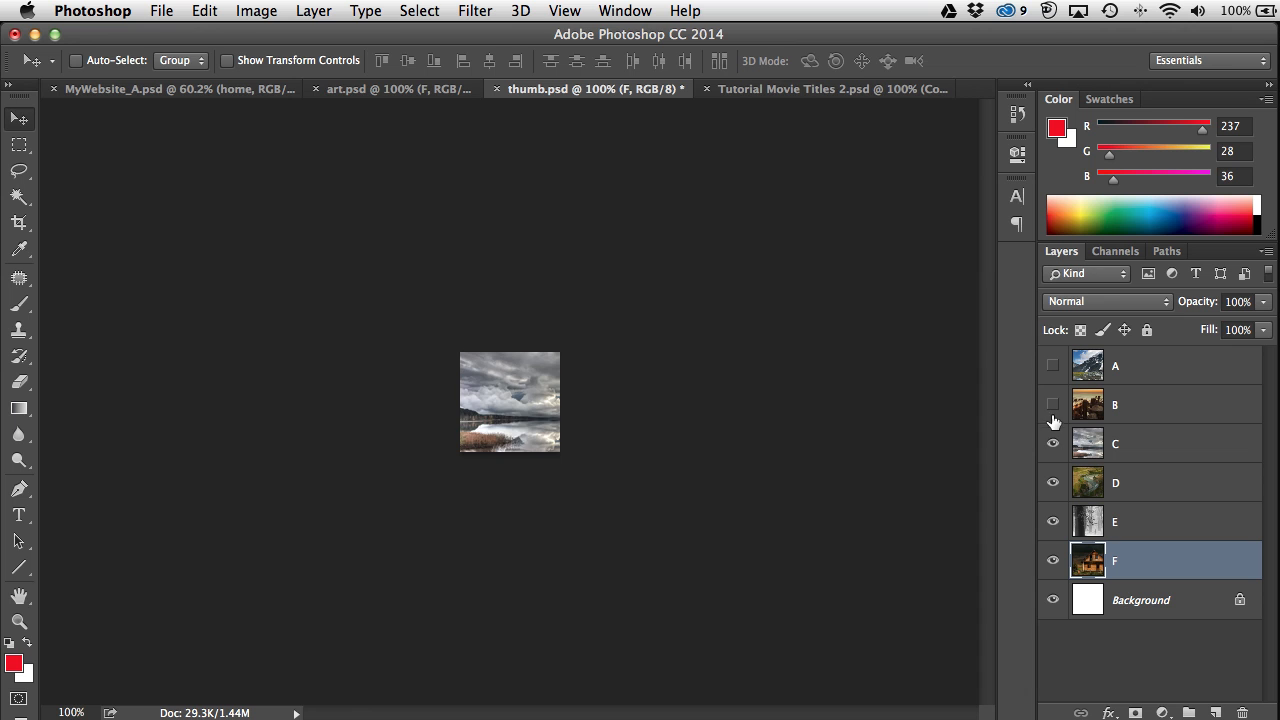
{"action": "left_click", "coordinate": [1053, 405]}
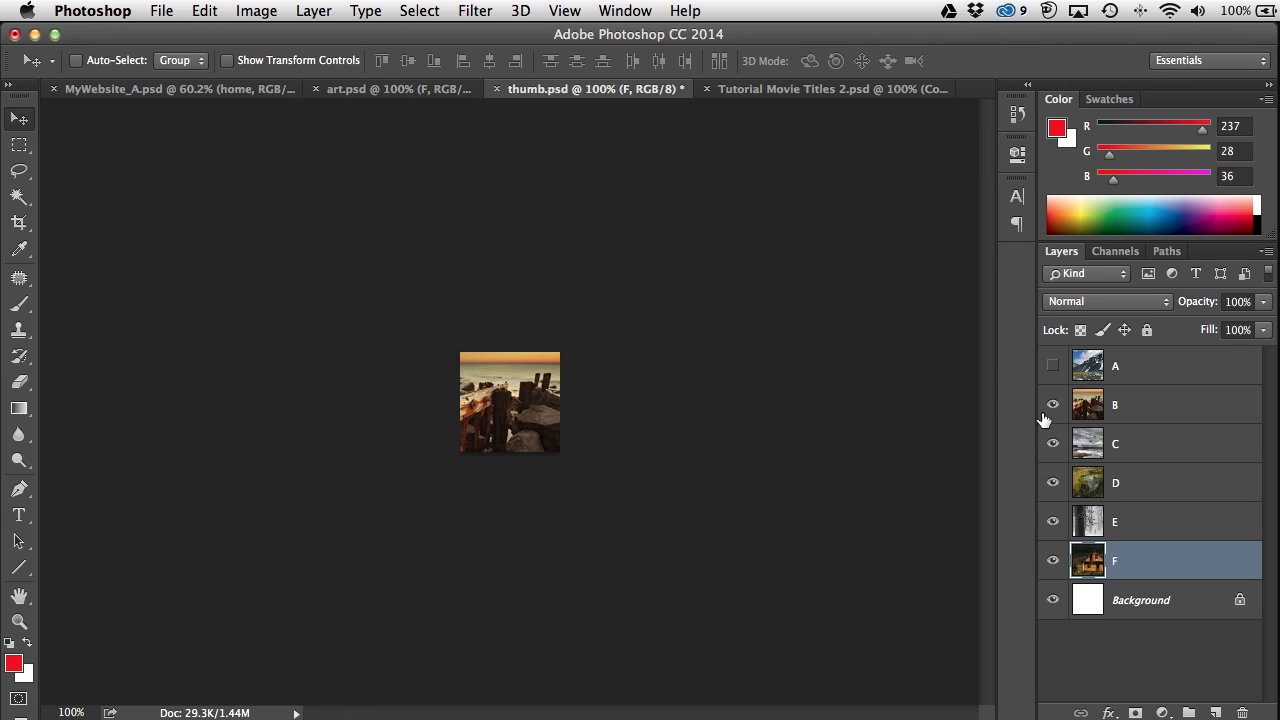
Step: Copy the whole art.psd house image and paste it into thumb.psd above layer A
{"action": "left_click", "coordinate": [406, 96]}
{"action": "key", "text": "ctrl+a"}
{"action": "key", "text": "super+c"}
{"action": "left_click", "coordinate": [590, 89]}
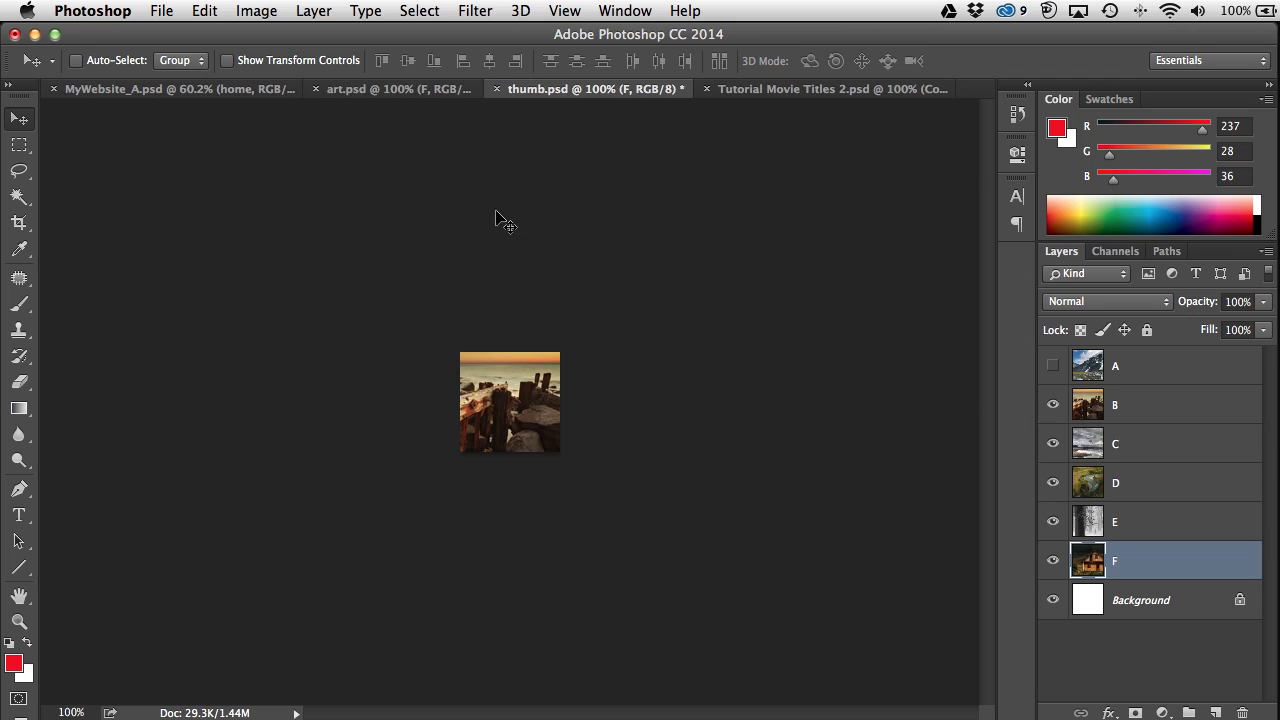
{"action": "left_click", "coordinate": [1181, 369]}
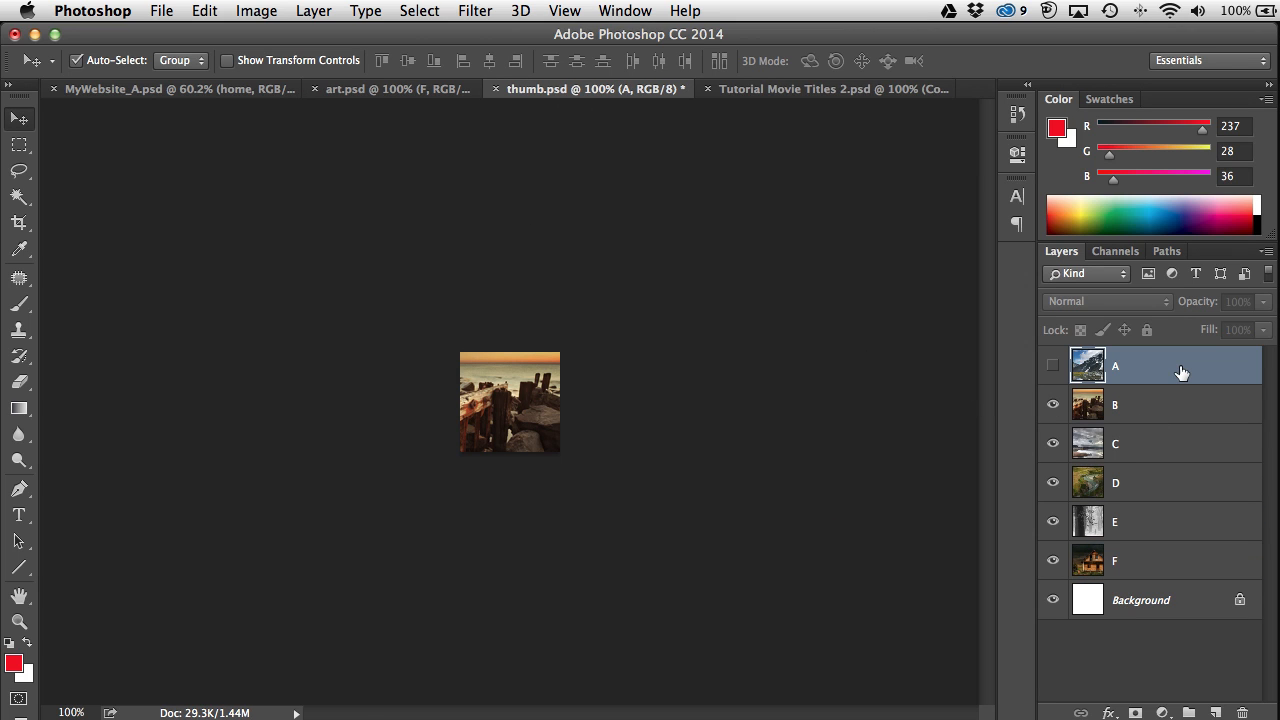
{"action": "key", "text": "super+v"}
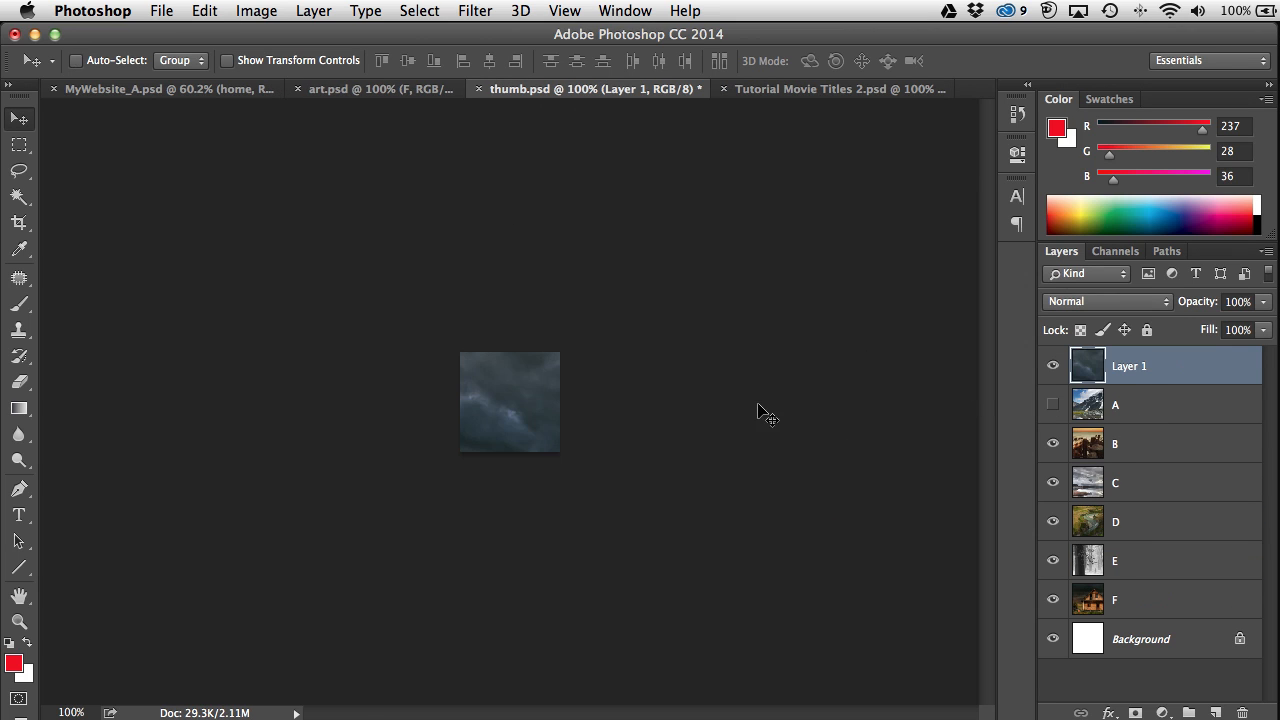
Step: Free Transform the pasted house image to about 55% and centre it on the thumbnail
{"action": "left_click_drag", "start_coordinate": [529, 386], "coordinate": [320, 238]}
{"action": "key", "text": "super+t"}
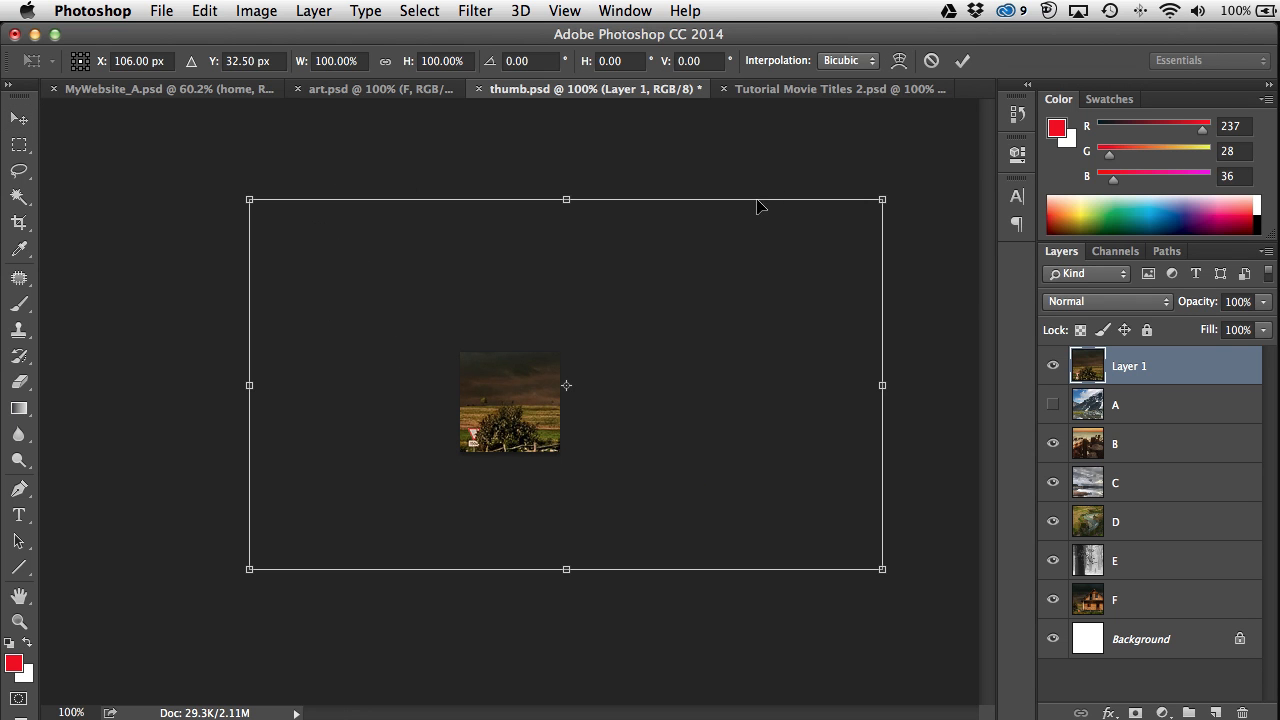
{"action": "left_click_drag", "start_coordinate": [883, 202], "coordinate": [580, 389]}
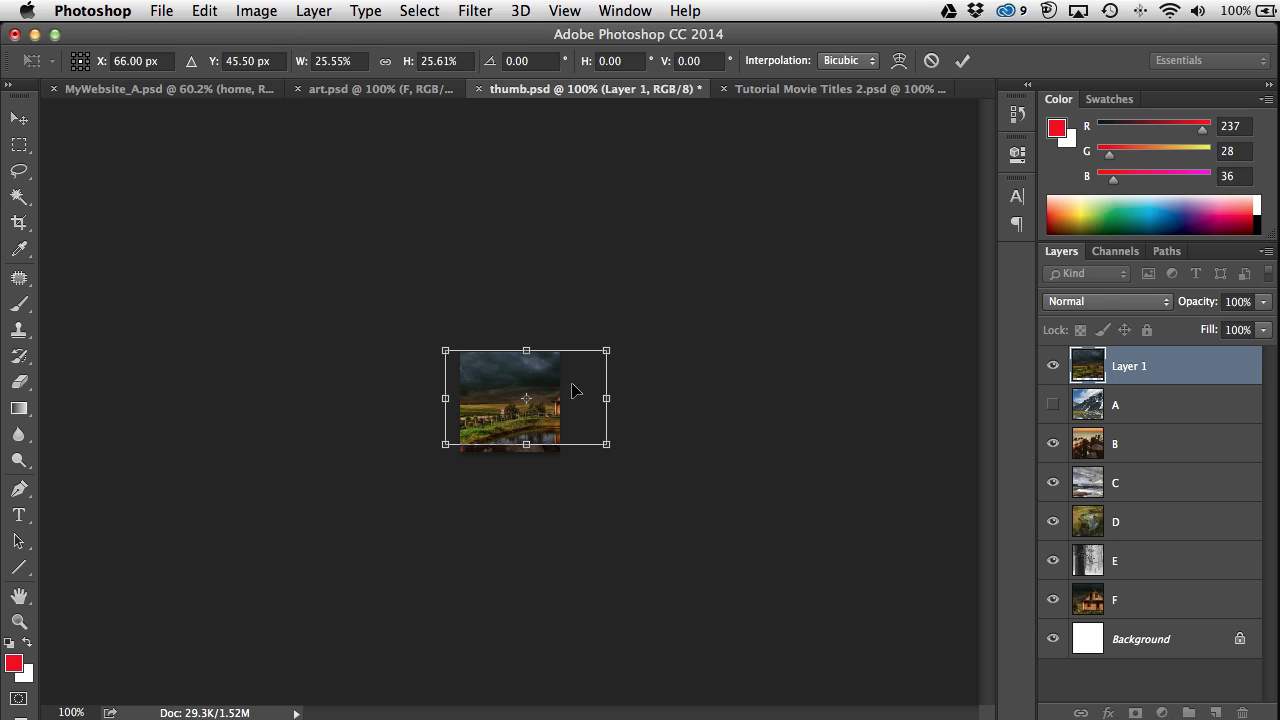
{"action": "left_click_drag", "start_coordinate": [606, 443], "coordinate": [824, 585]}
{"action": "left_click_drag", "start_coordinate": [714, 474], "coordinate": [548, 410]}
{"action": "left_click_drag", "start_coordinate": [597, 490], "coordinate": [563, 485]}
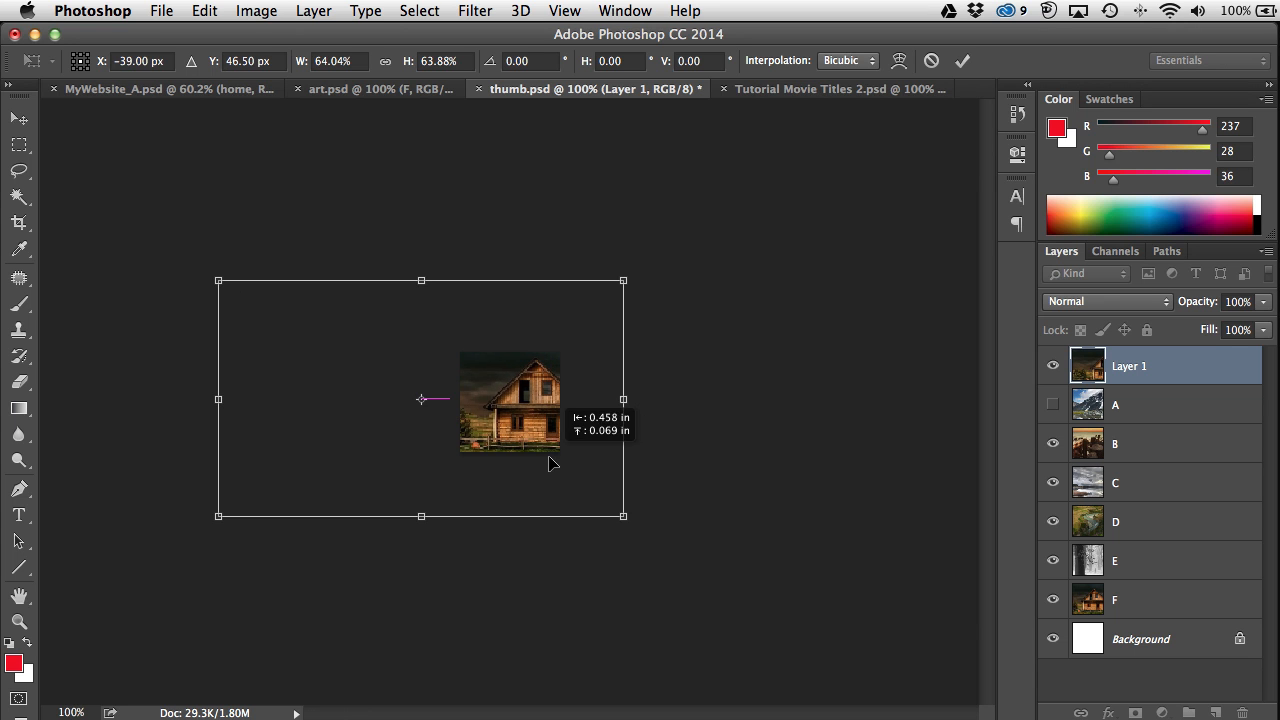
{"action": "left_click_drag", "start_coordinate": [624, 518], "coordinate": [565, 485]}
{"action": "mouse_move", "coordinate": [523, 437]}
{"action": "left_mouse_down"}
{"action": "mouse_move", "coordinate": [566, 452]}
{"action": "mouse_move", "coordinate": [563, 378]}
{"action": "mouse_move", "coordinate": [548, 434]}
{"action": "left_mouse_up"}
{"action": "key", "text": "Return"}
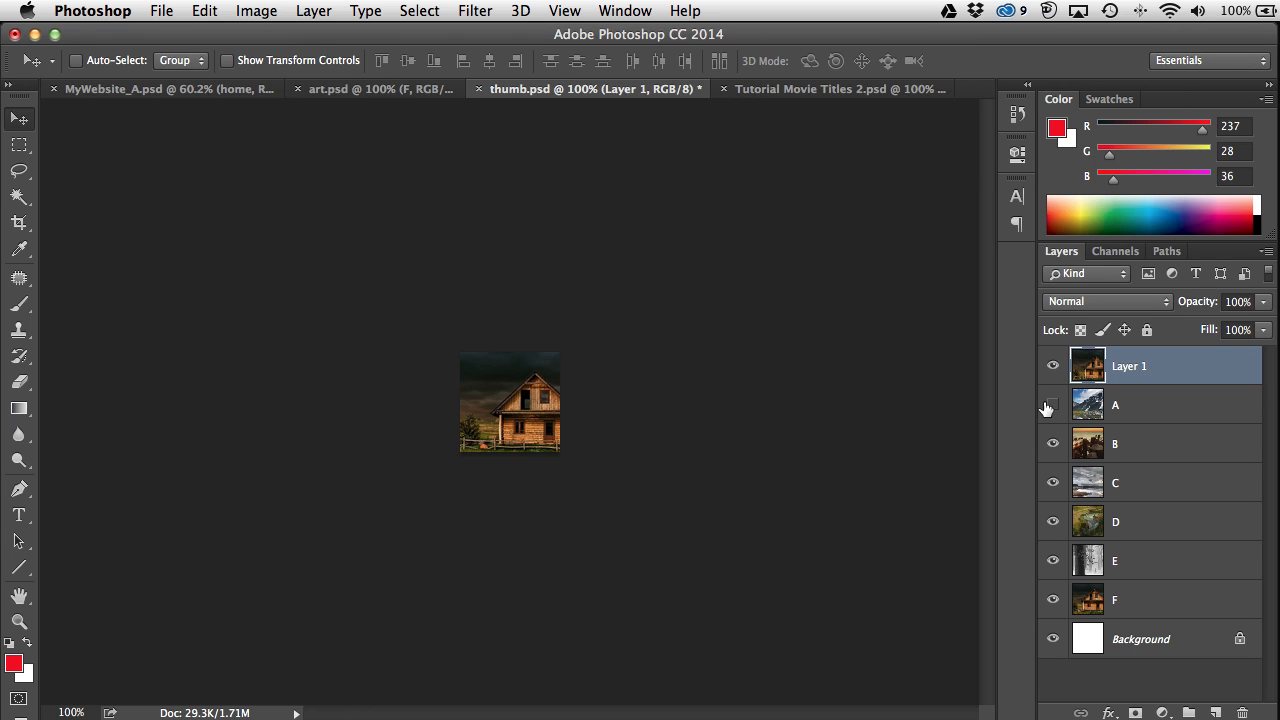
Step: Delete Layer 1, hide layers B–D, and make layer E visible again
{"action": "left_click_drag", "start_coordinate": [1202, 368], "coordinate": [1243, 712]}
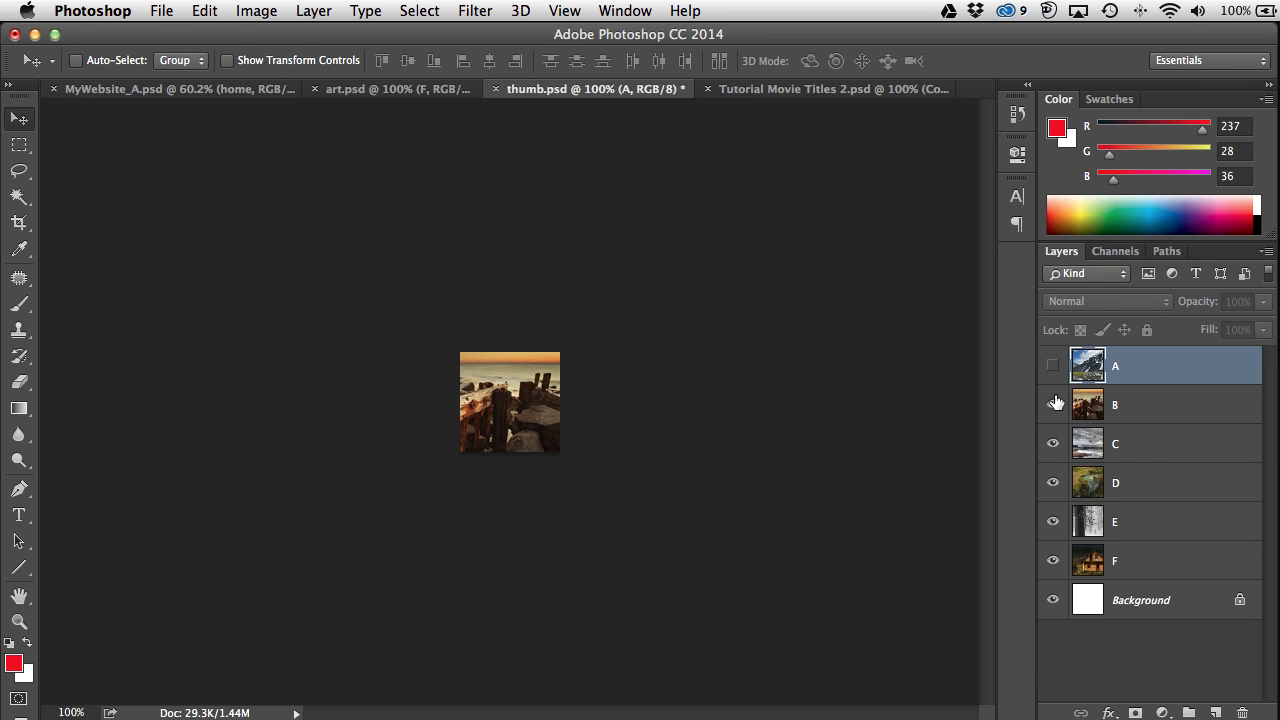
{"action": "left_click_drag", "start_coordinate": [1054, 405], "coordinate": [1052, 522]}
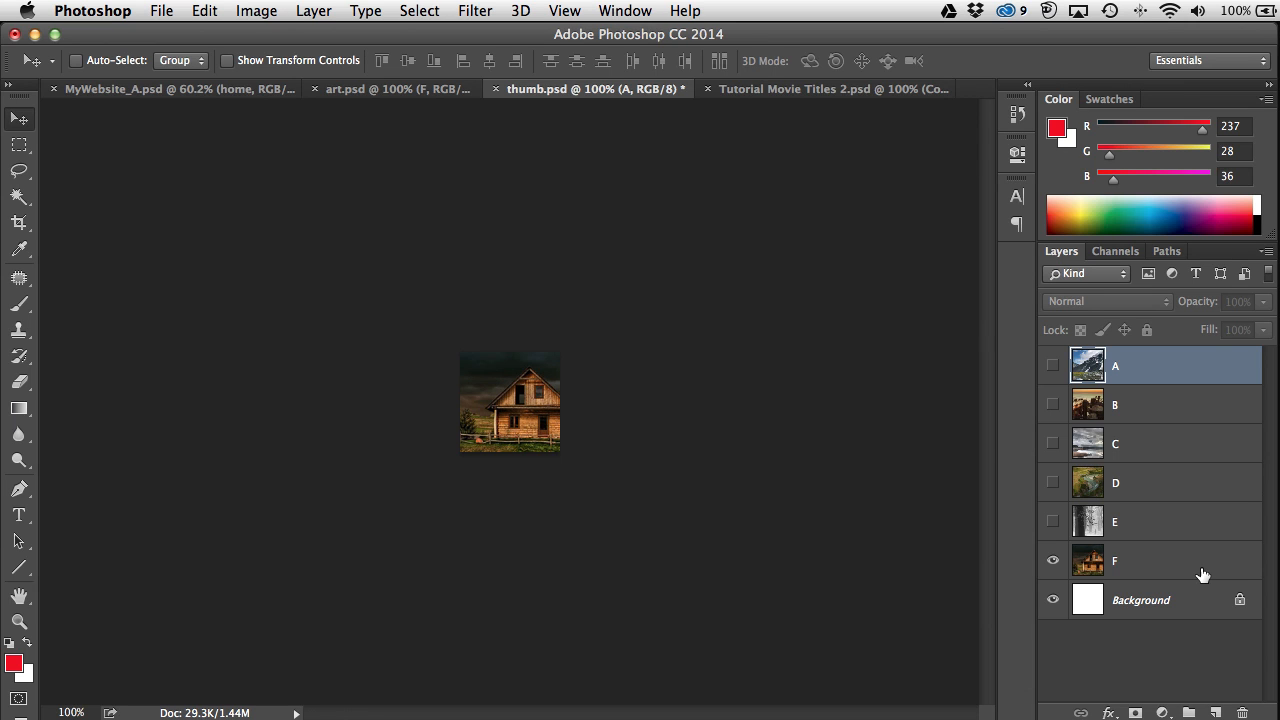
{"action": "left_click", "coordinate": [1053, 522]}
Step: Make layers D, C, B and A in thumb.psd visible again
{"action": "left_click", "coordinate": [1053, 482]}
{"action": "left_click", "coordinate": [1053, 443]}
{"action": "left_click", "coordinate": [1053, 405]}
{"action": "left_click", "coordinate": [1053, 365]}
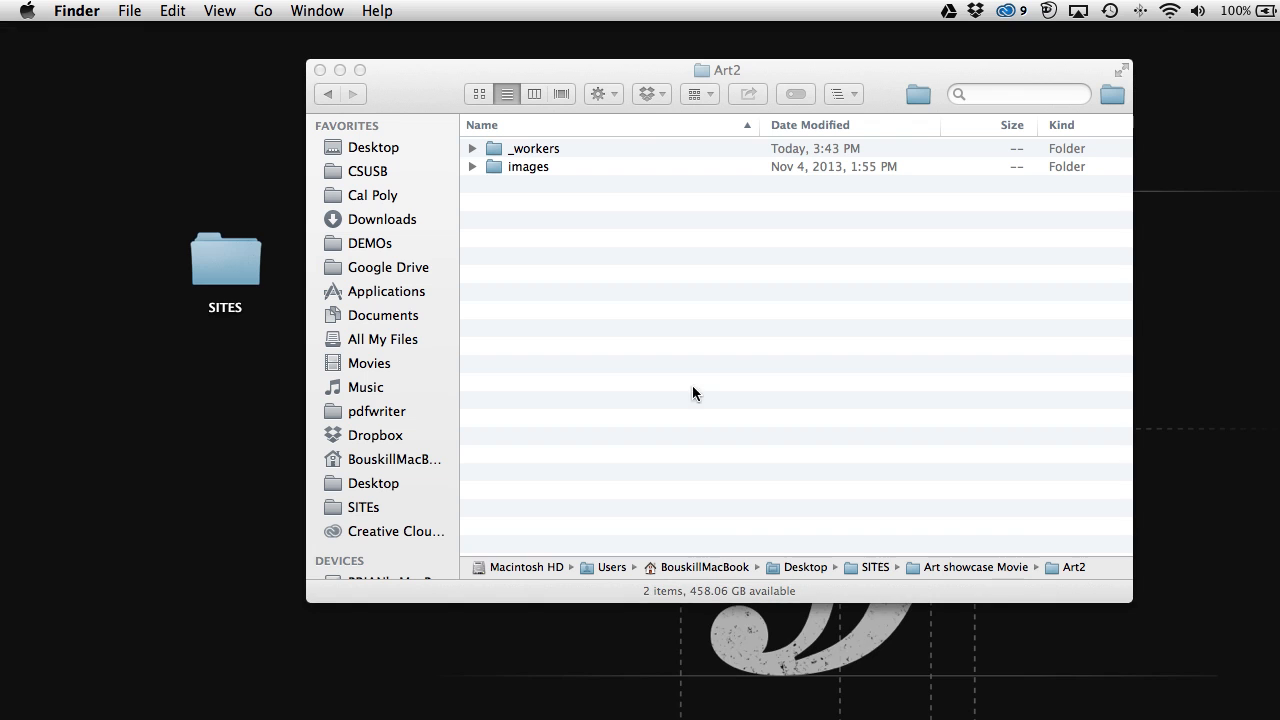
Step: Open the SITES desktop folder, collapse Art showcase Movie, then bring Art2 forward and close SITES
{"action": "left_click", "coordinate": [433, 89]}
{"action": "double_click", "coordinate": [213, 253]}
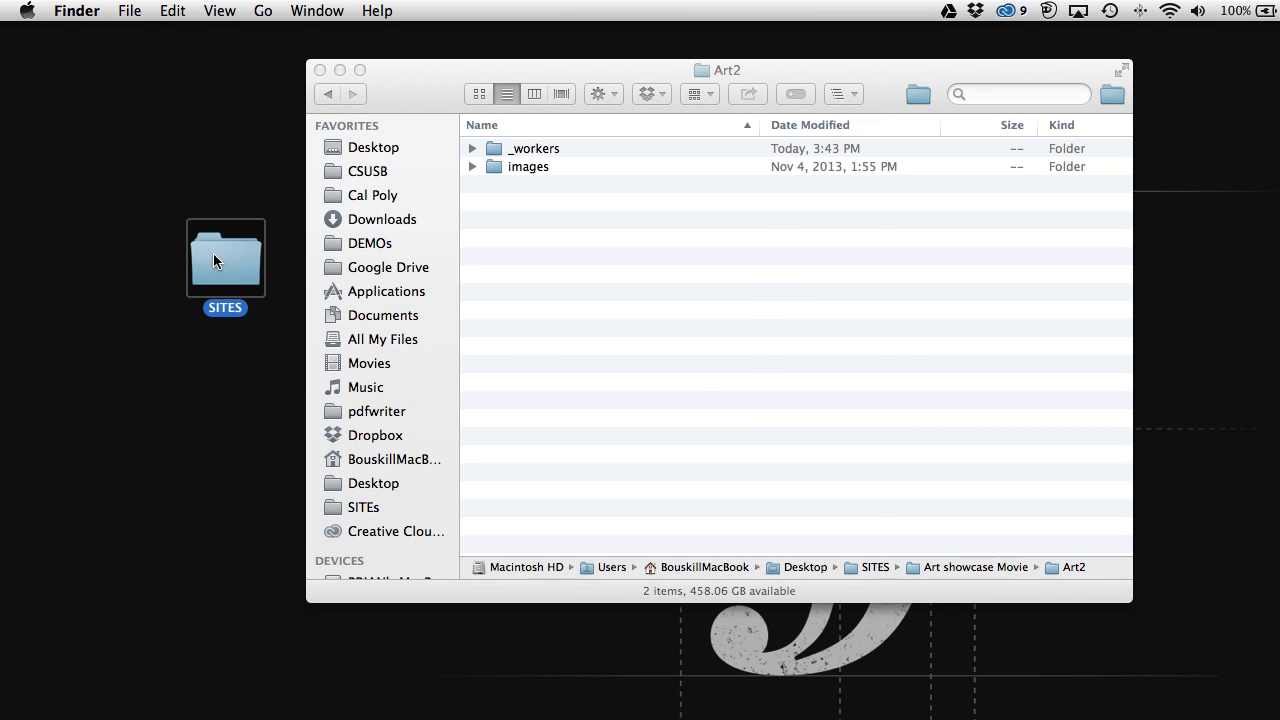
{"action": "left_click", "coordinate": [229, 184]}
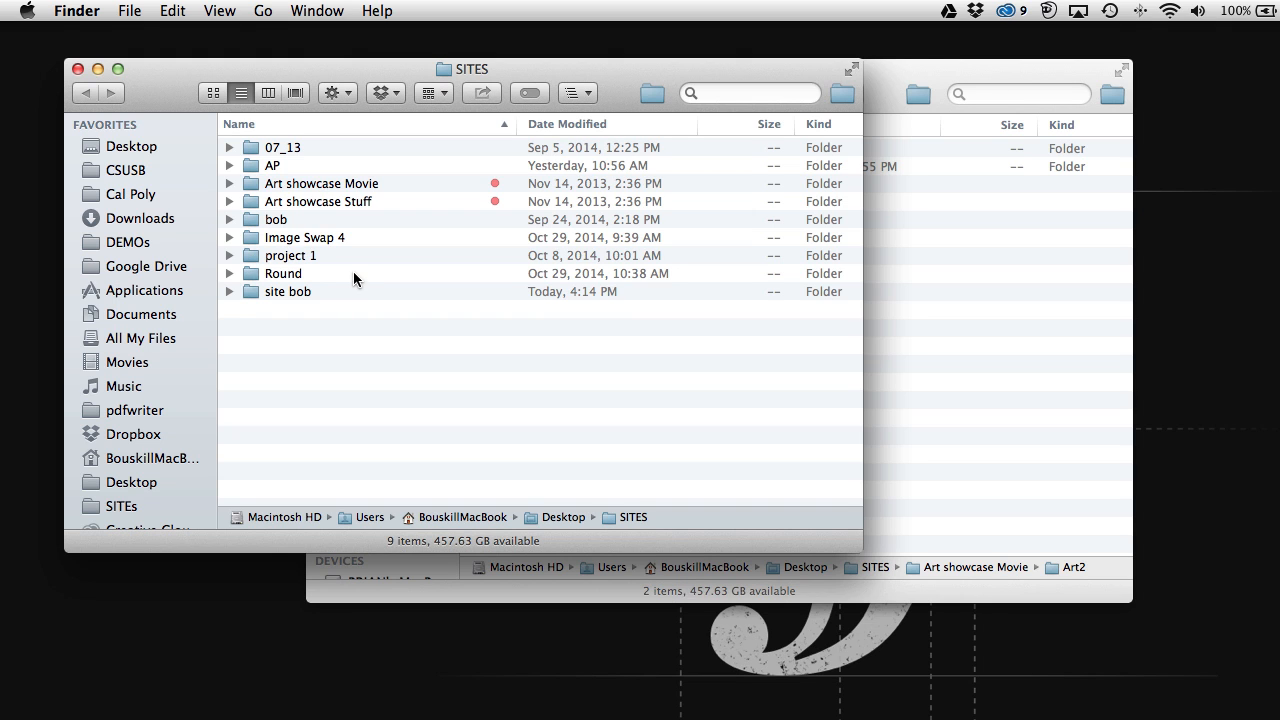
{"action": "left_click", "coordinate": [955, 364]}
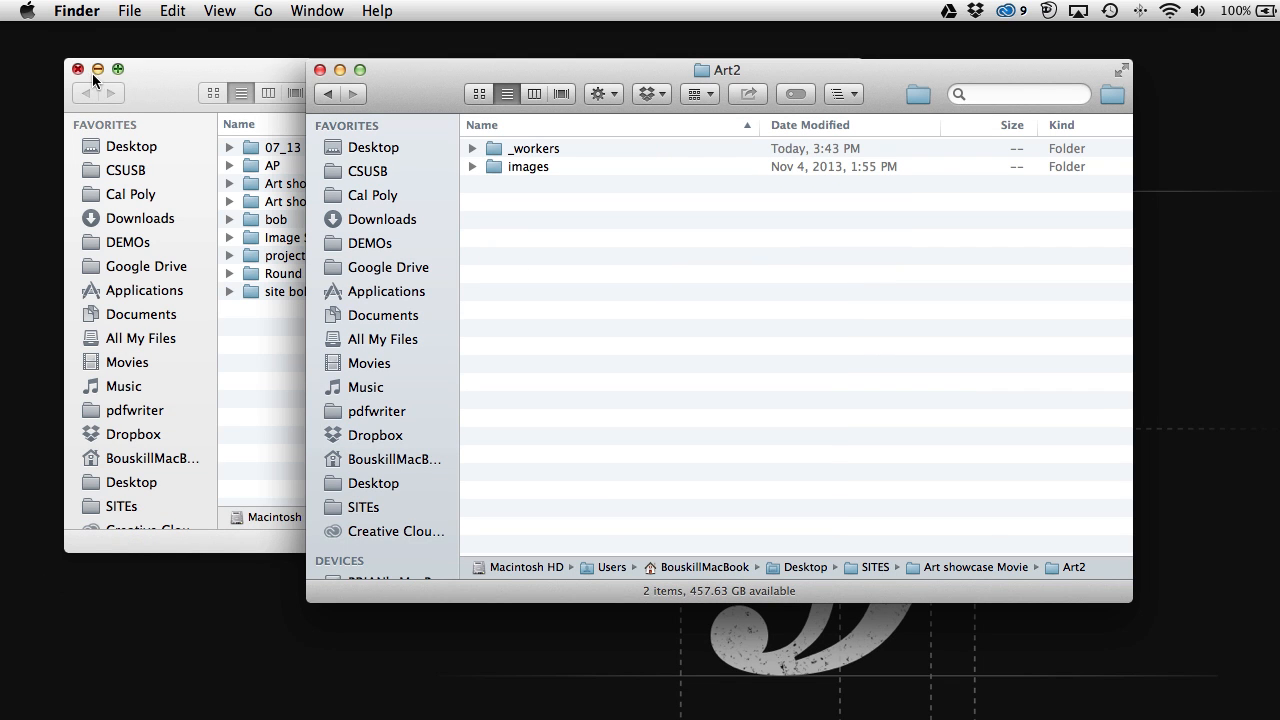
{"action": "left_click", "coordinate": [79, 68]}
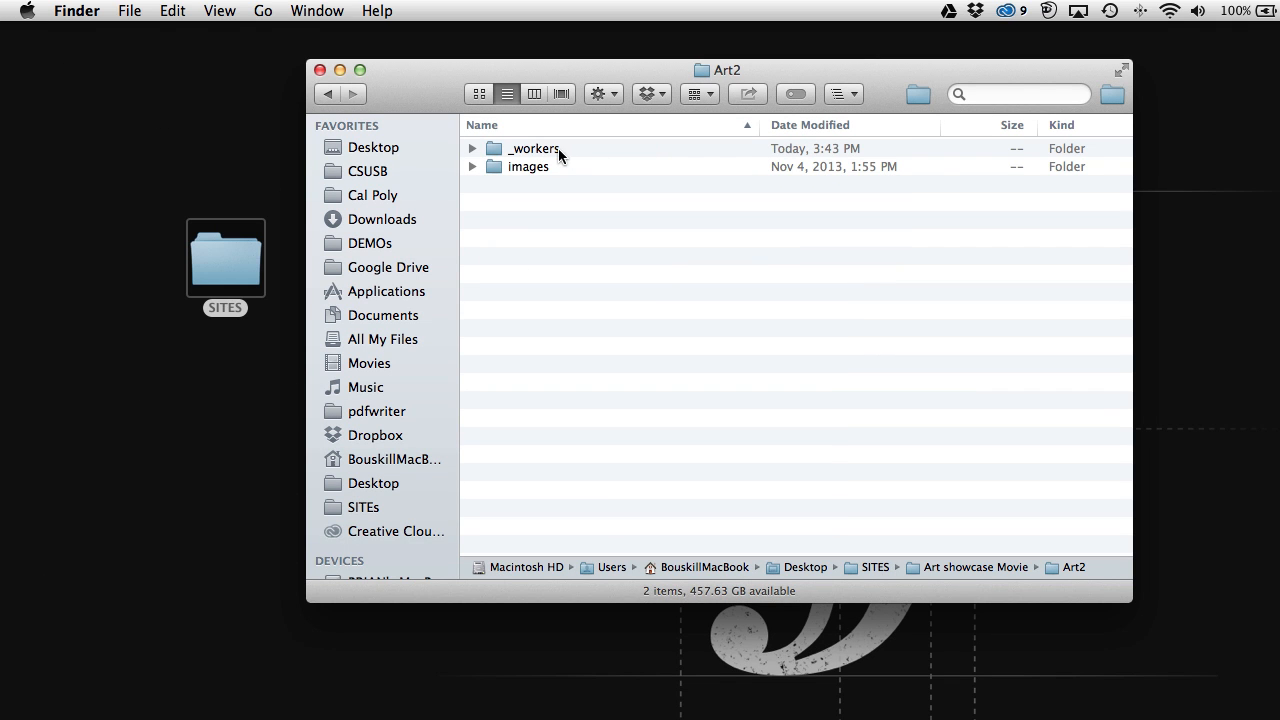
{"action": "left_click", "coordinate": [472, 150]}
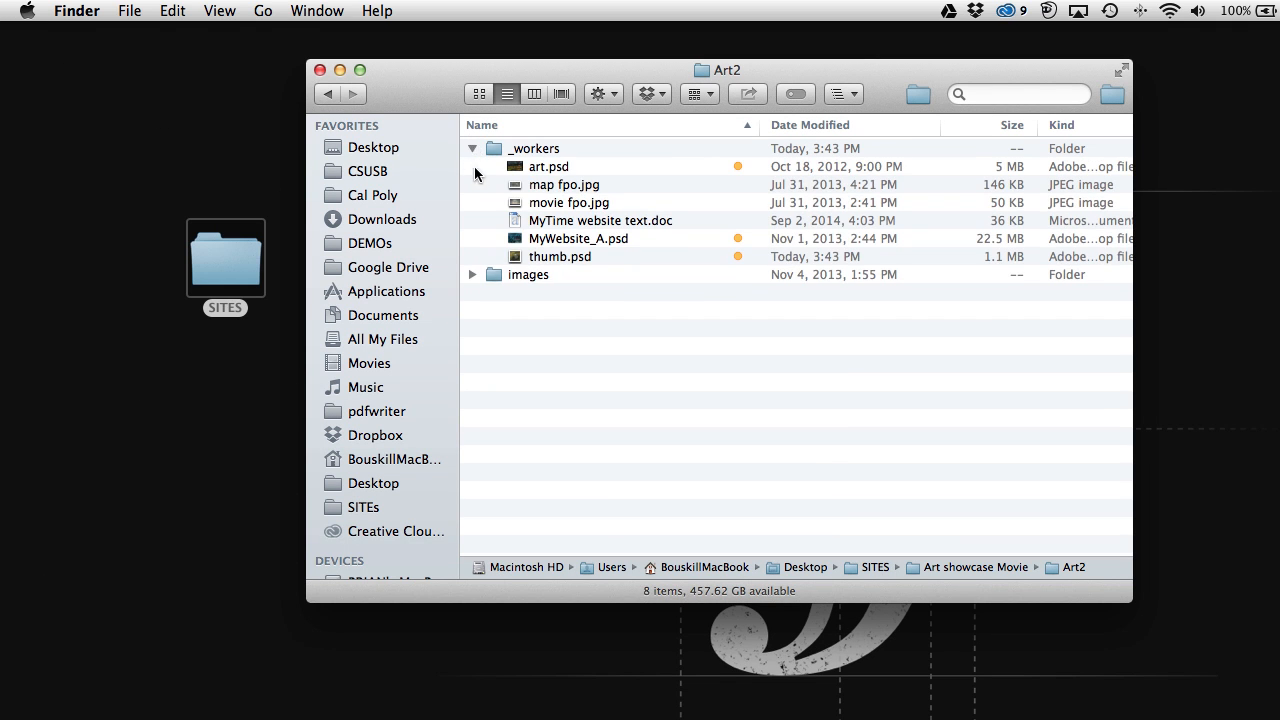
{"action": "left_click", "coordinate": [575, 257]}
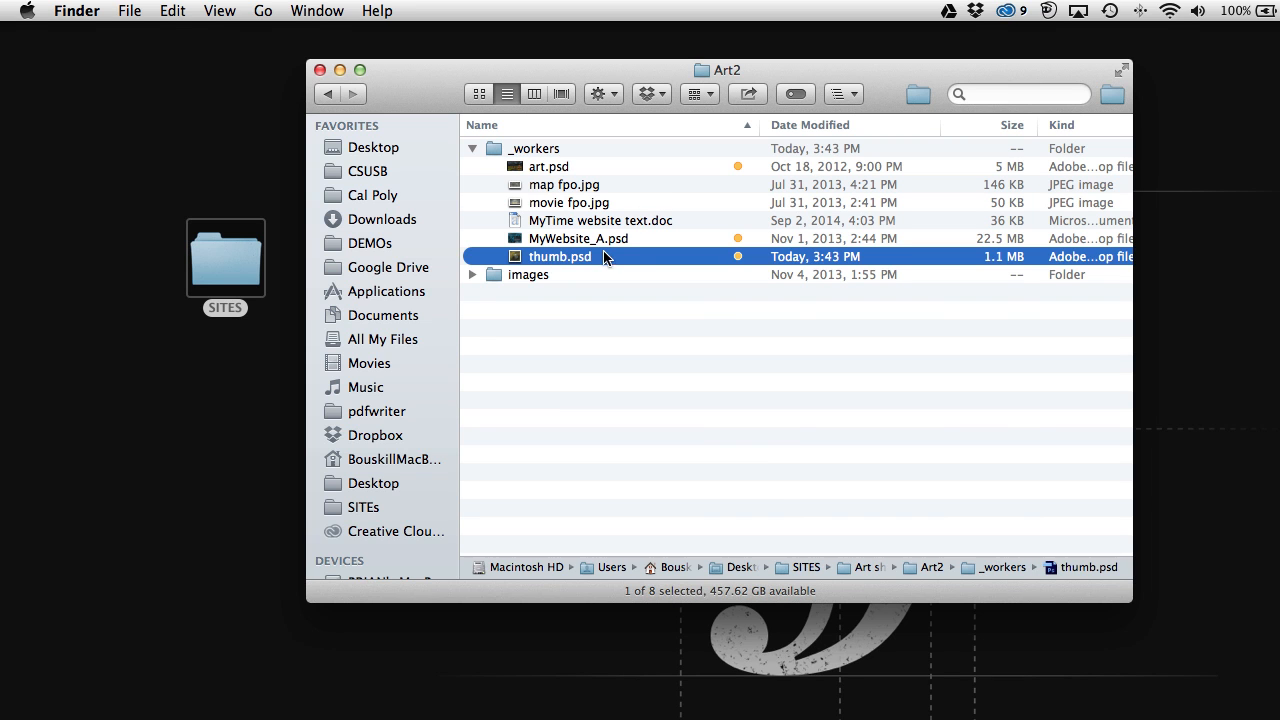
{"action": "left_click", "coordinate": [588, 242]}
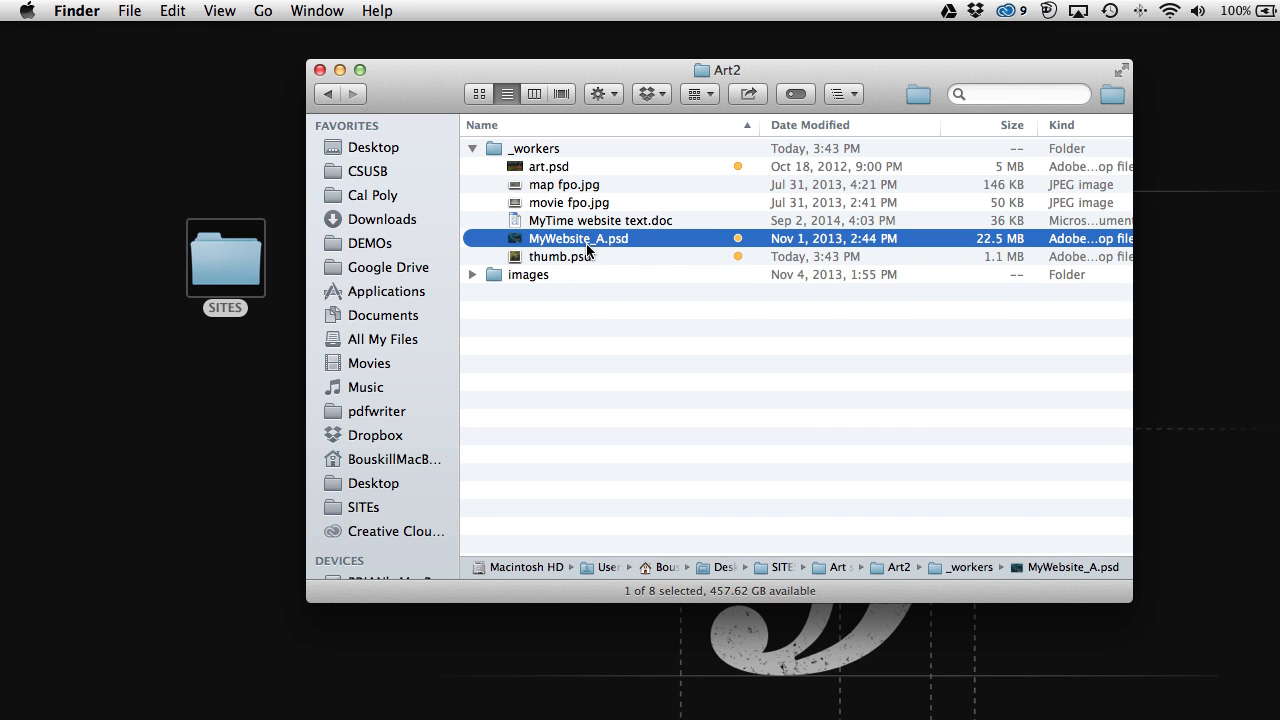
{"action": "left_click", "coordinate": [546, 172]}
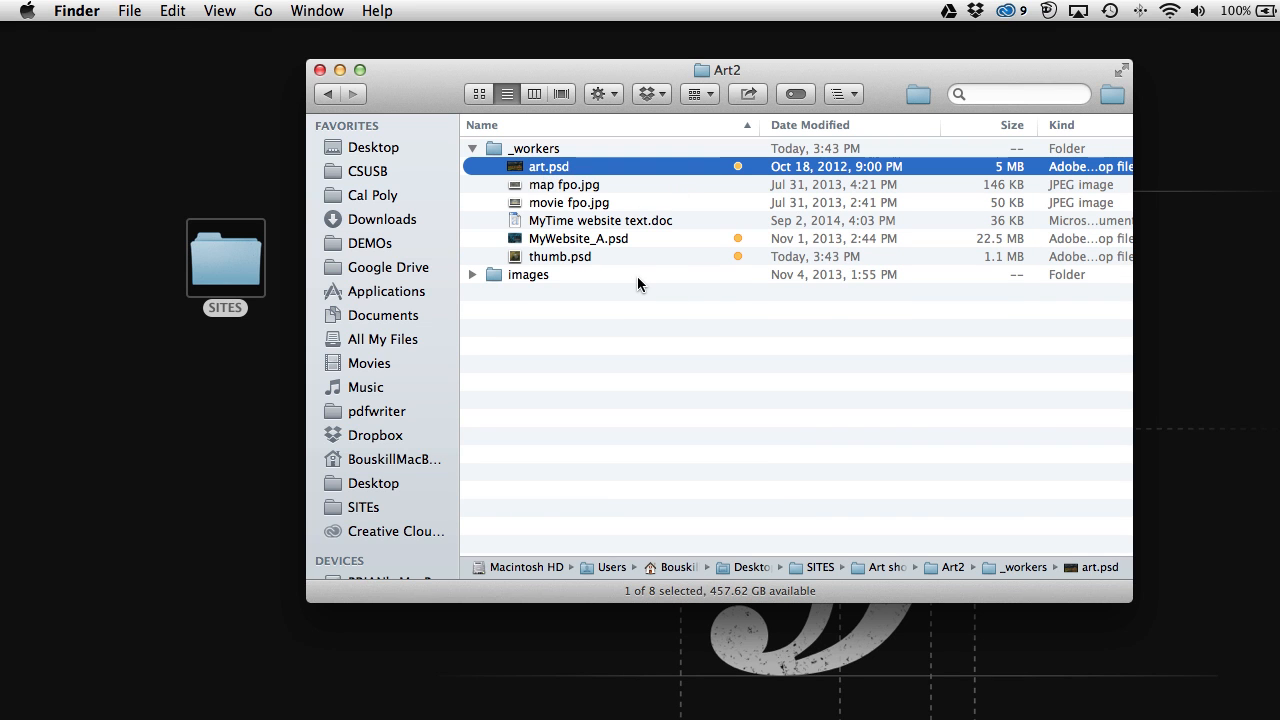
{"action": "left_click", "coordinate": [579, 224]}
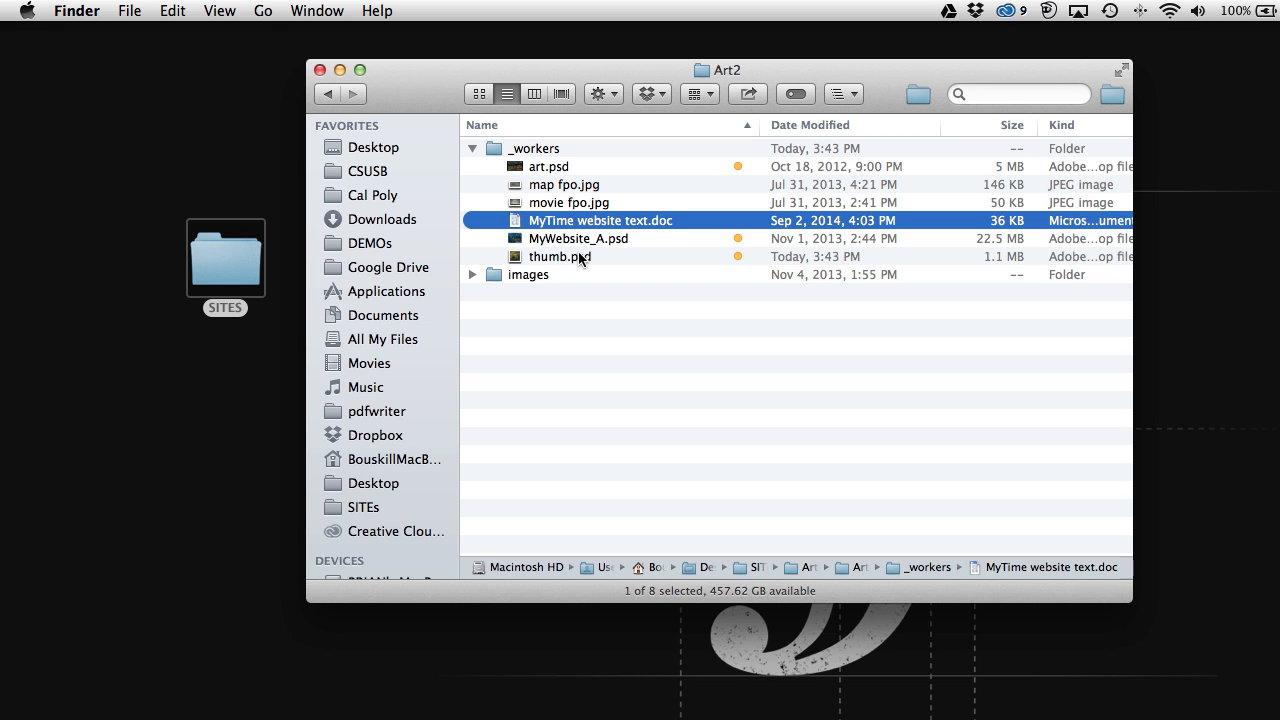
{"action": "left_click", "coordinate": [472, 149]}
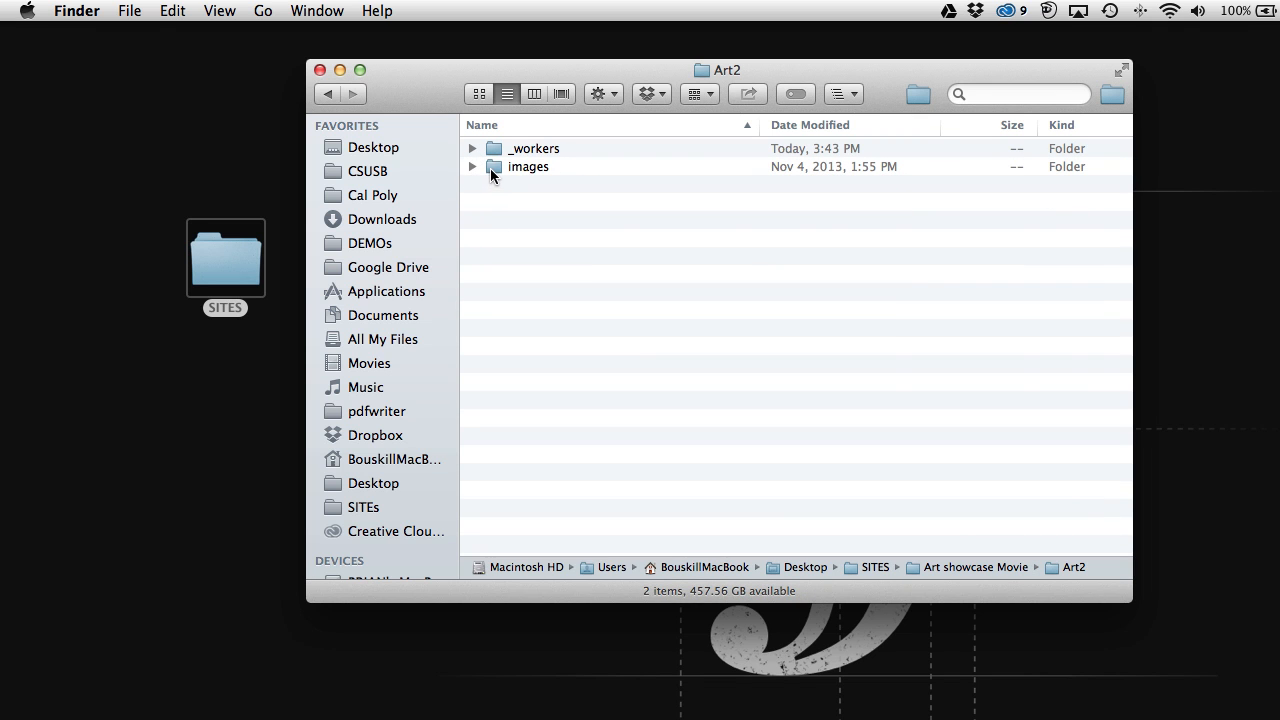
Step: Expand the images folder and Quick Look from Bruce.jpg through the art and background images
{"action": "left_click", "coordinate": [474, 166]}
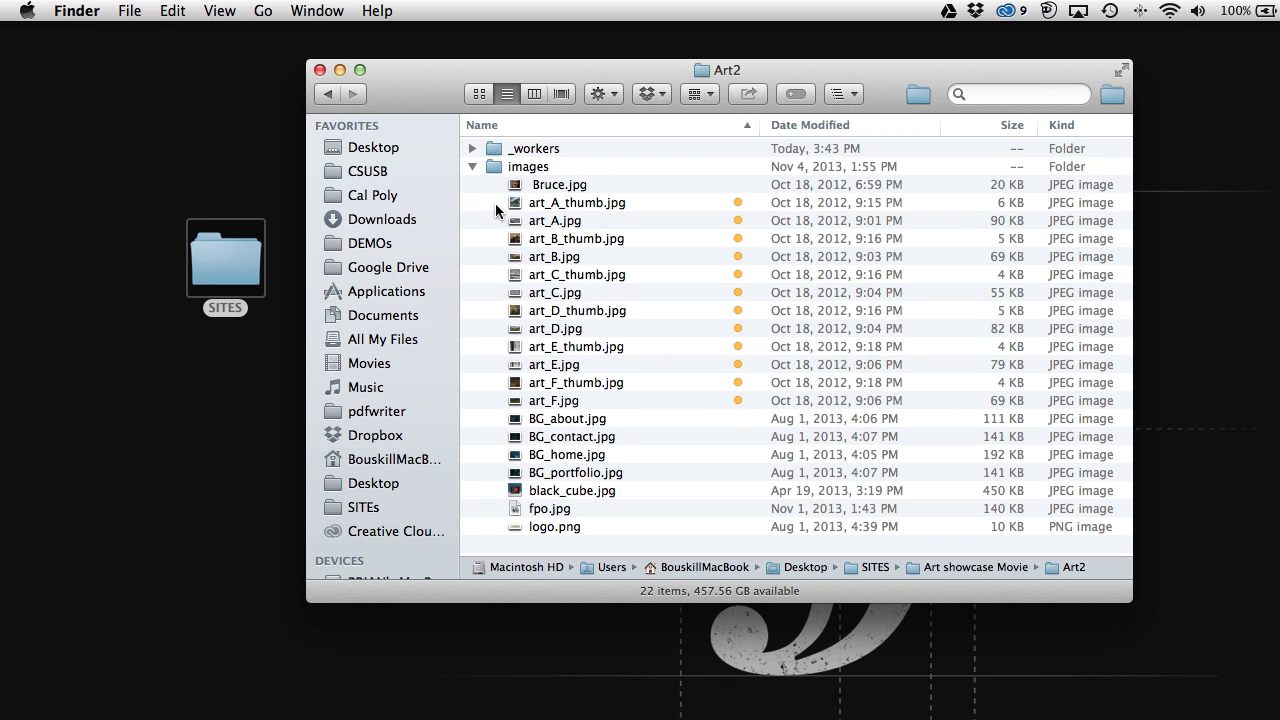
{"action": "left_click", "coordinate": [556, 186]}
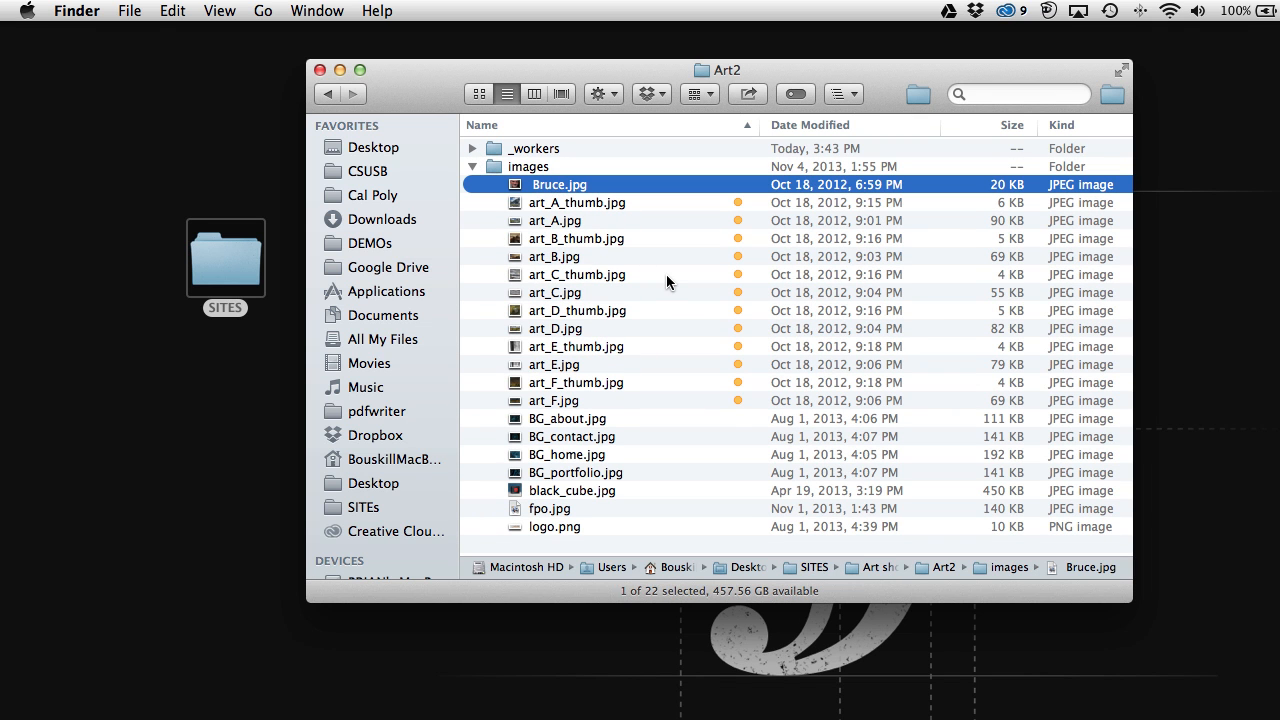
{"action": "key", "text": "space"}
{"action": "key", "text": "Down"}
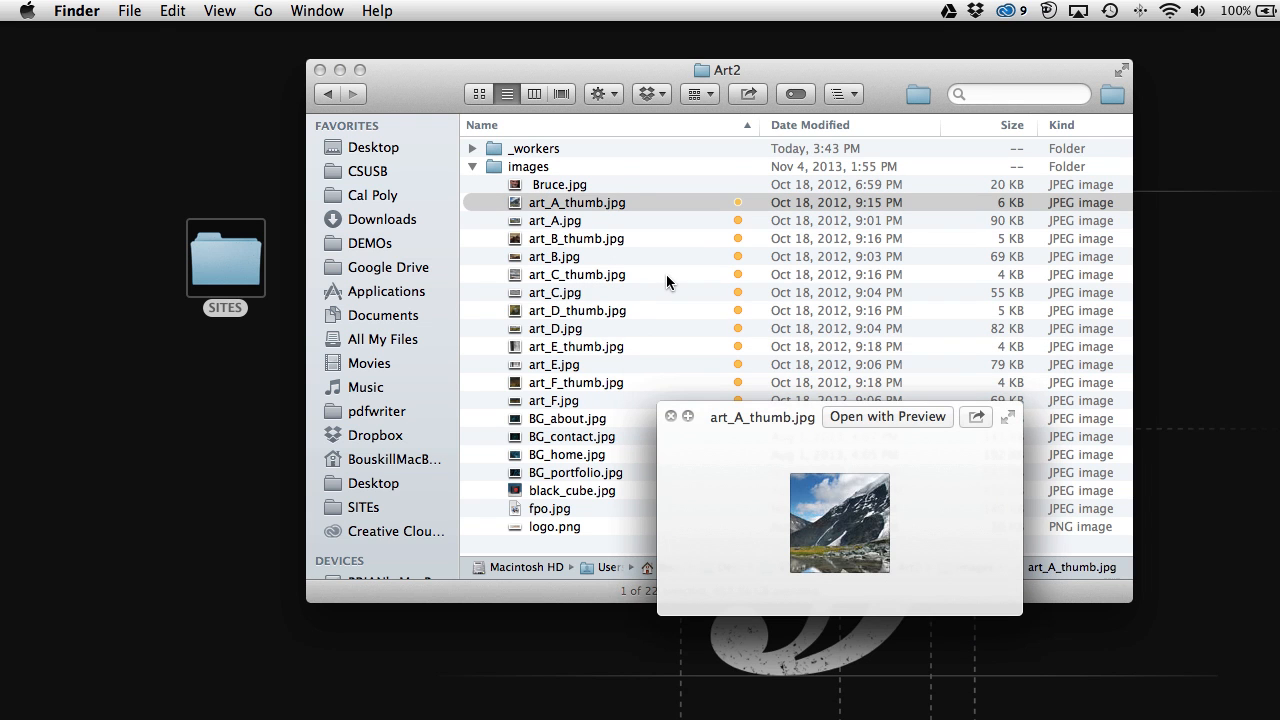
{"action": "key", "text": "Down"}
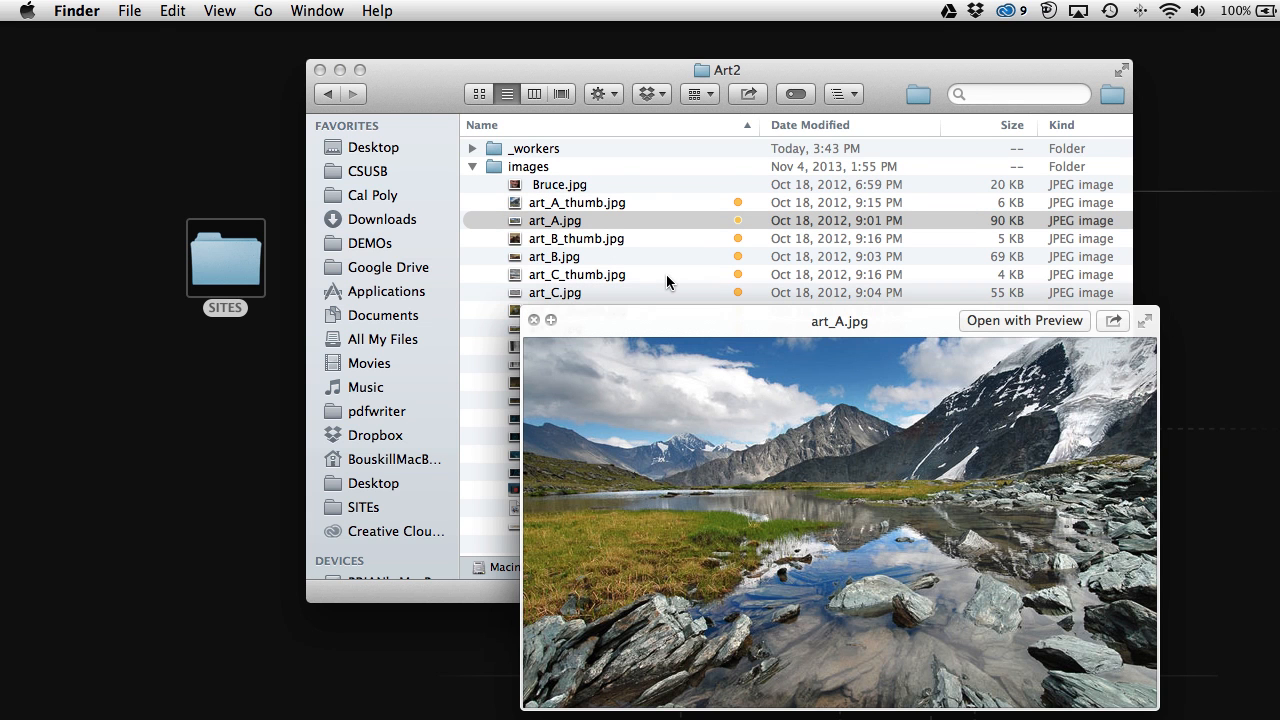
{"action": "key", "text": "Down"}
{"action": "key", "text": "Down"}
{"action": "key", "text": "Down"}
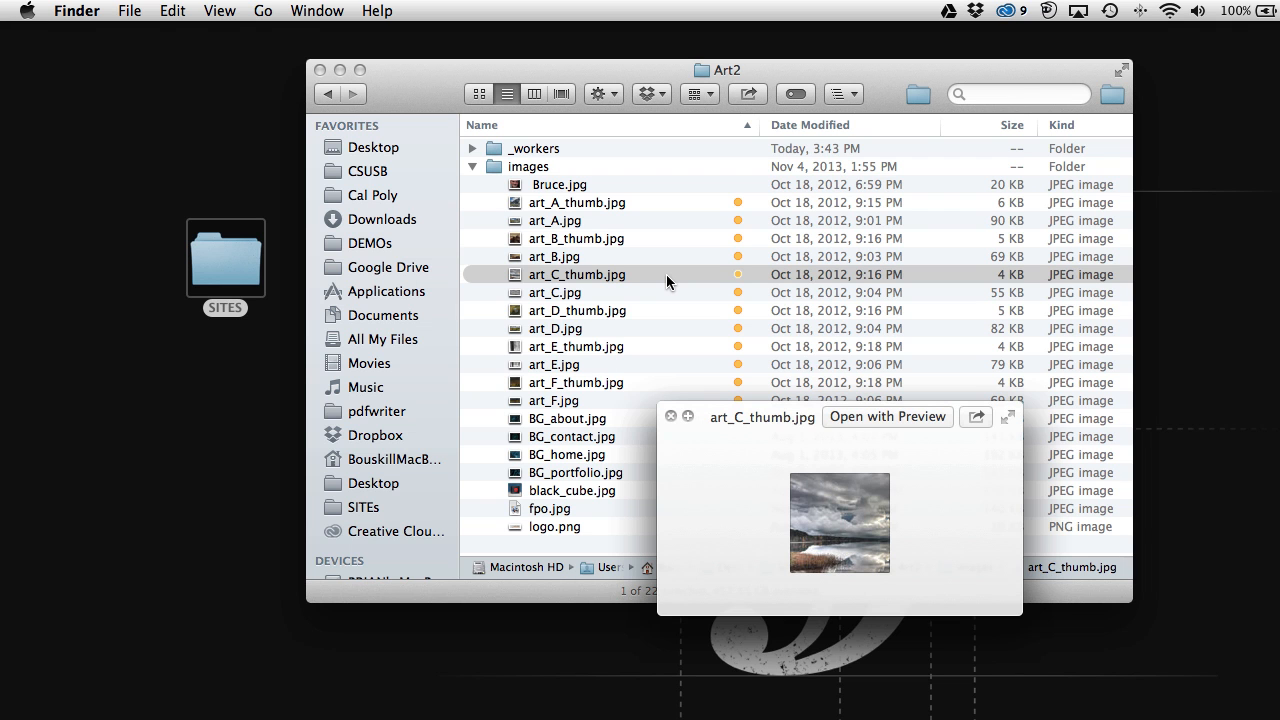
{"action": "key", "text": "Down"}
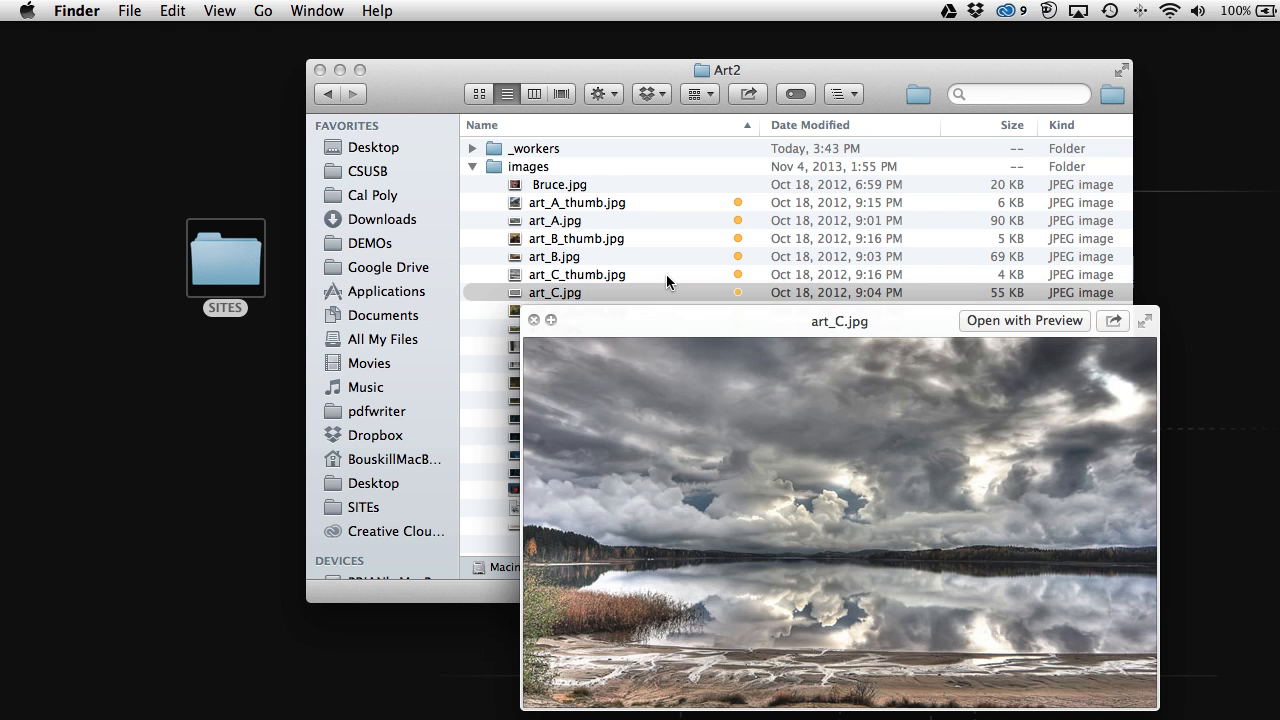
{"action": "key", "text": "Down"}
{"action": "key", "text": "Down"}
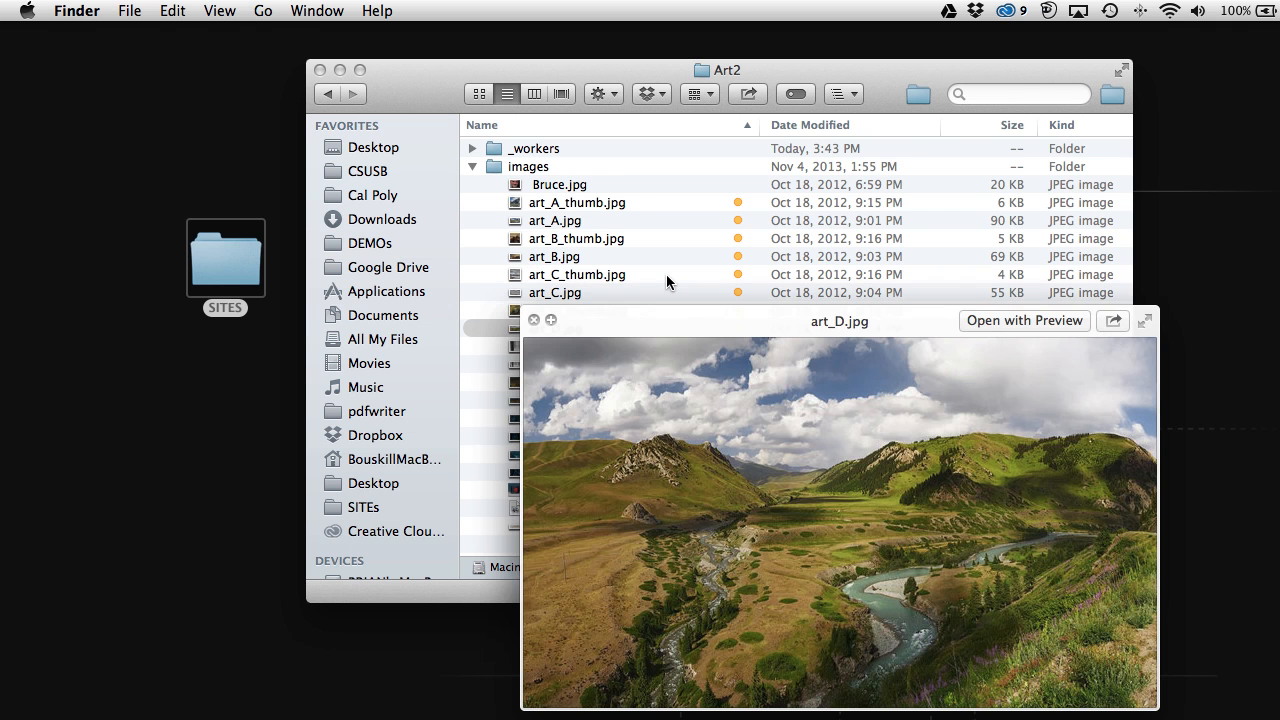
{"action": "key", "text": "Down"}
{"action": "key", "text": "Down"}
{"action": "key", "text": "Down"}
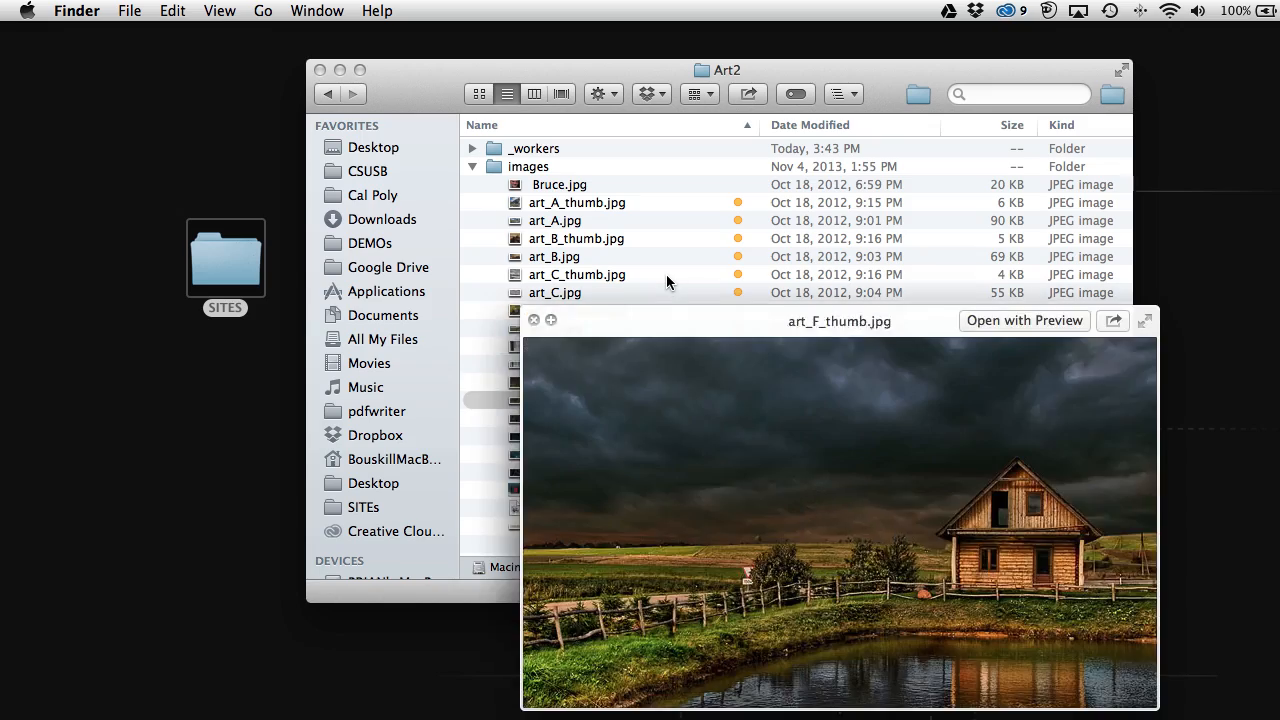
{"action": "key", "text": "Down"}
{"action": "key", "text": "Down"}
{"action": "key", "text": "Down"}
{"action": "key", "text": "Down"}
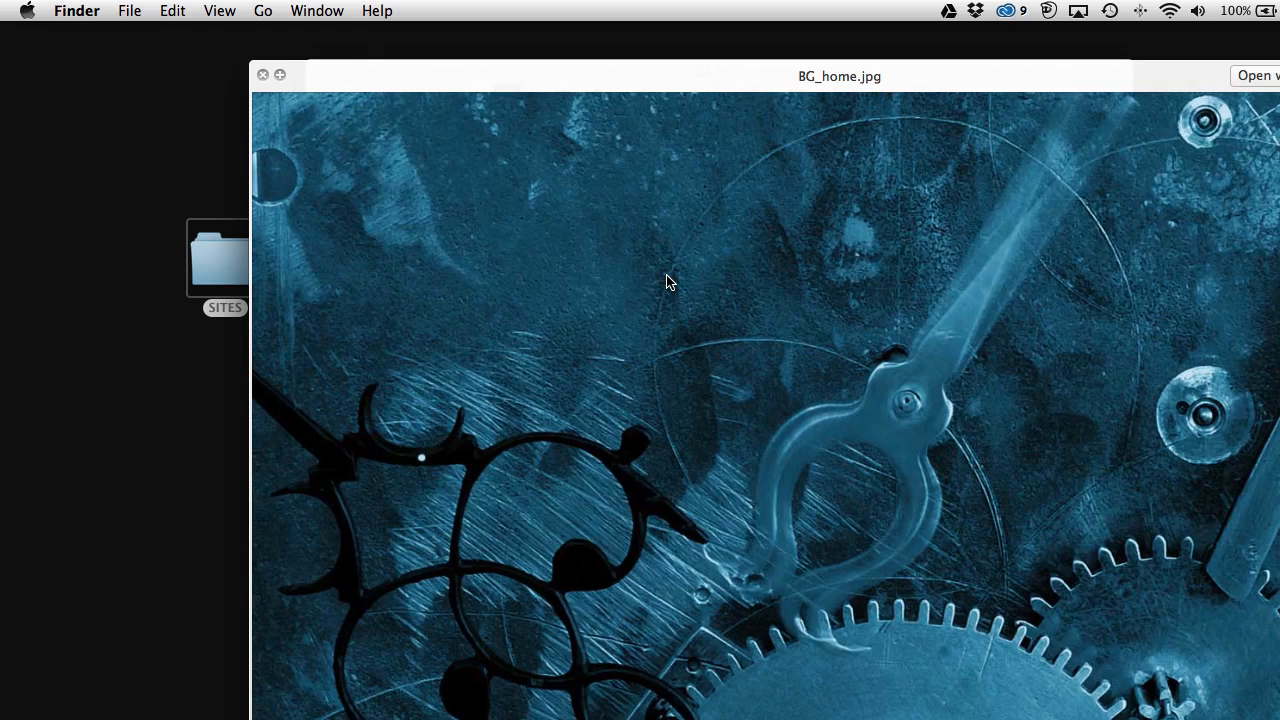
{"action": "key", "text": "Down"}
{"action": "key", "text": "space"}
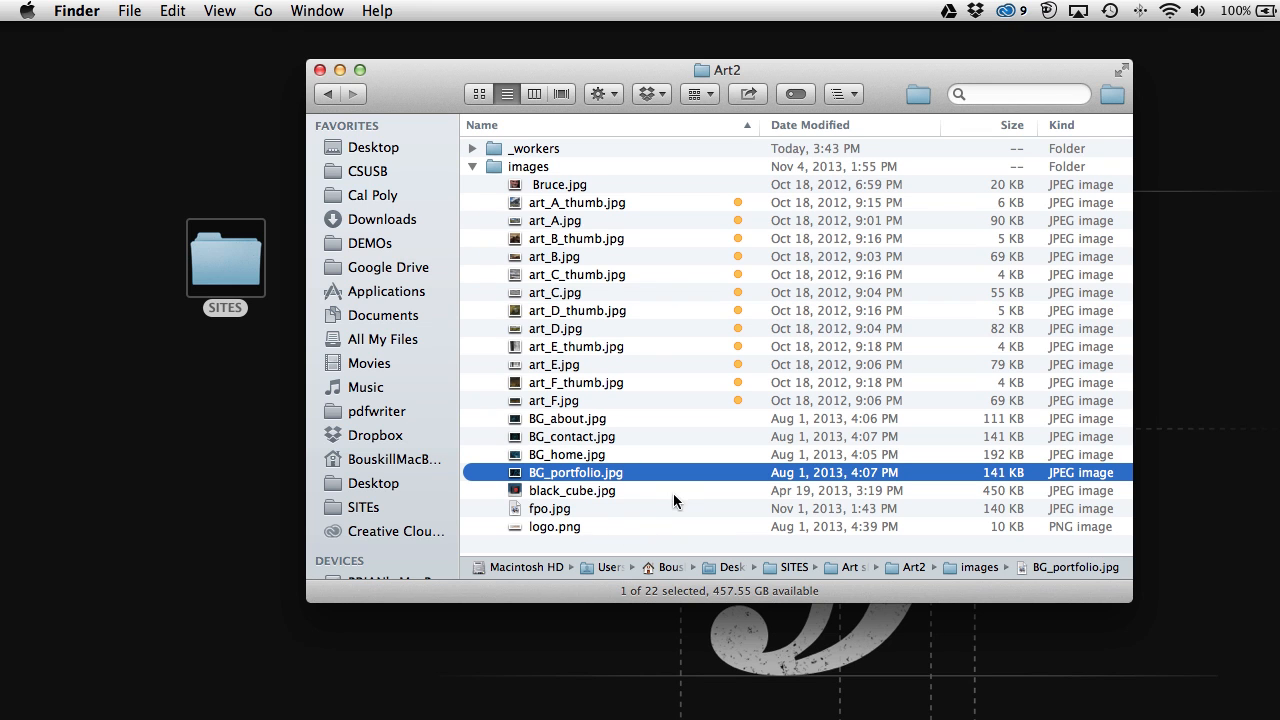
Step: Quick Look the generated logo.png
{"action": "left_click", "coordinate": [543, 526]}
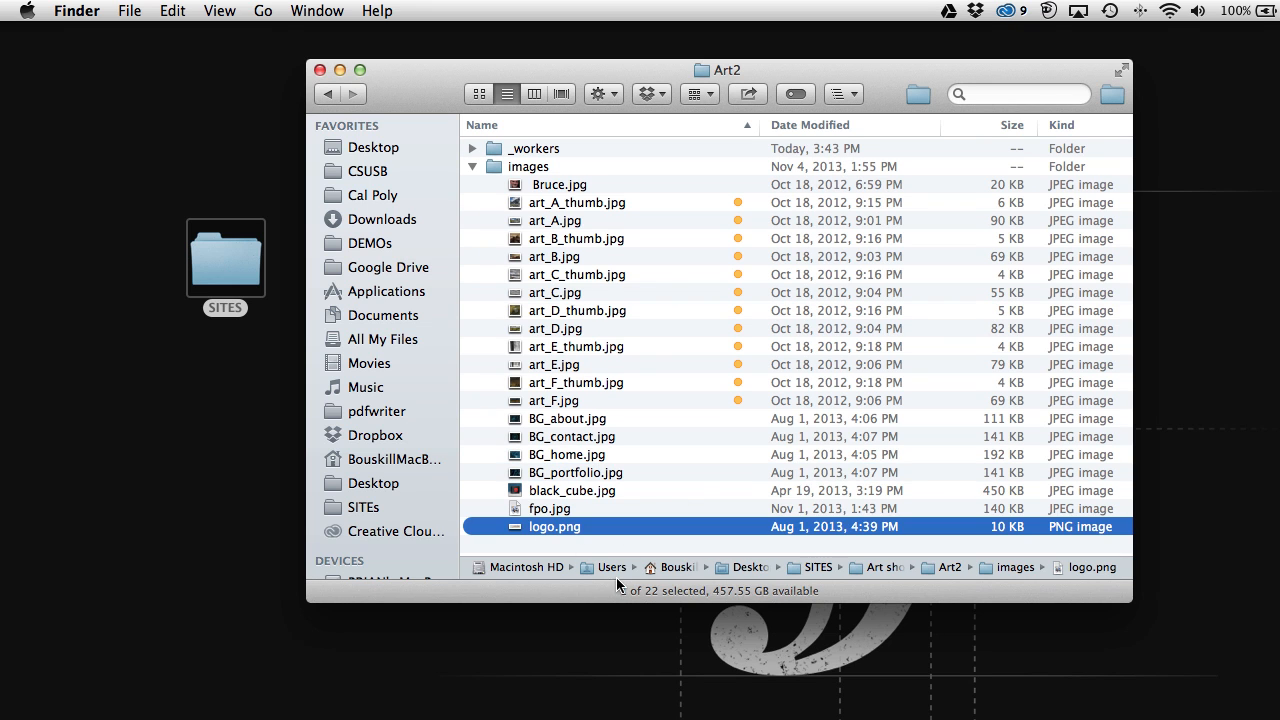
{"action": "key", "text": "space"}
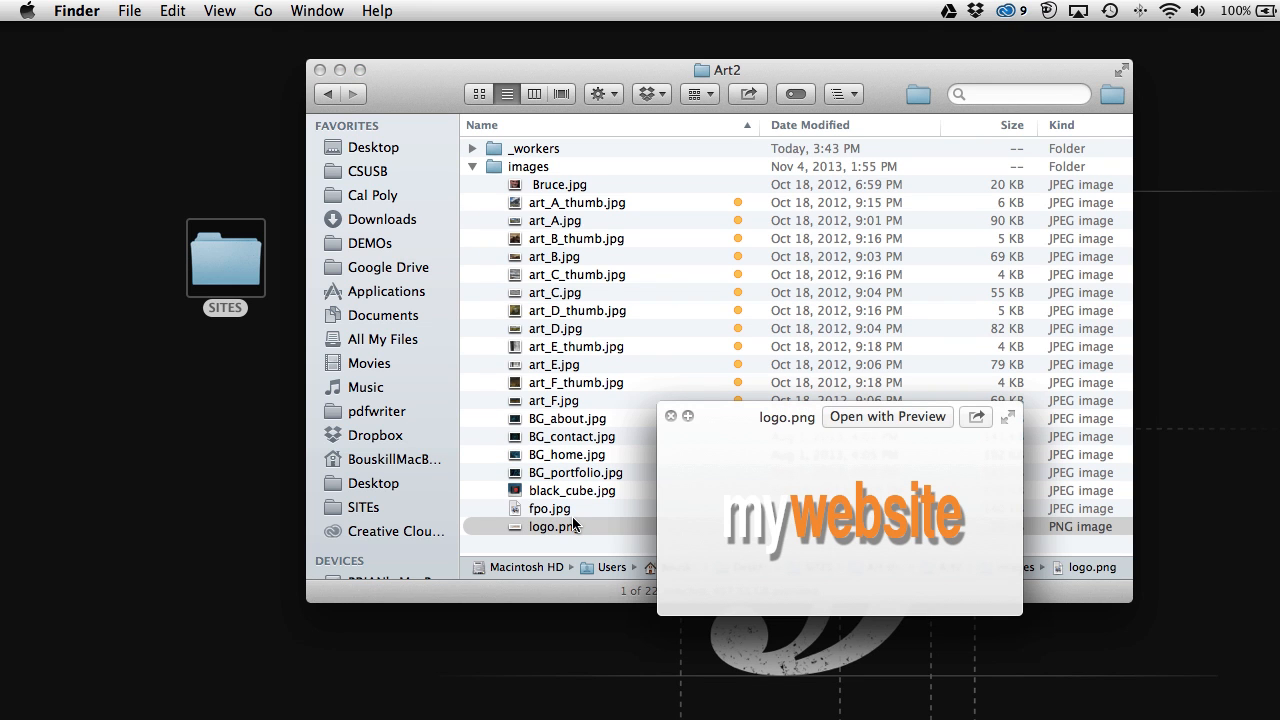
{"action": "key", "text": "space"}
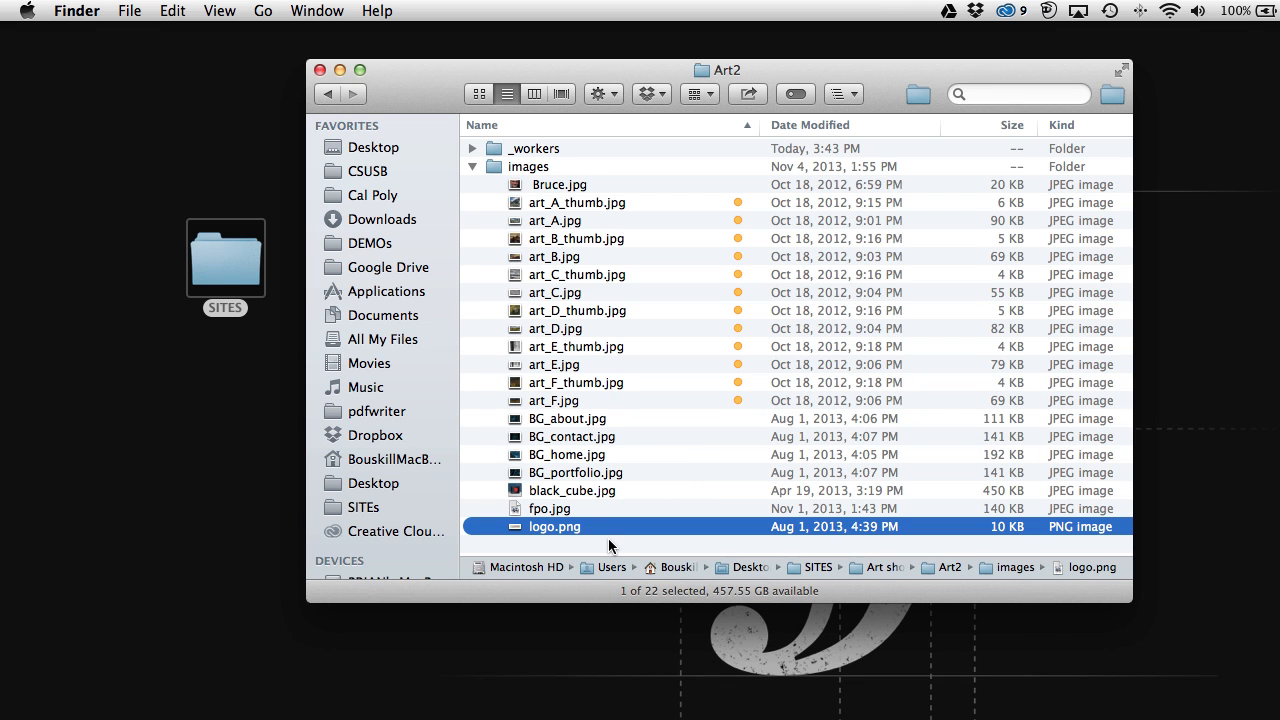